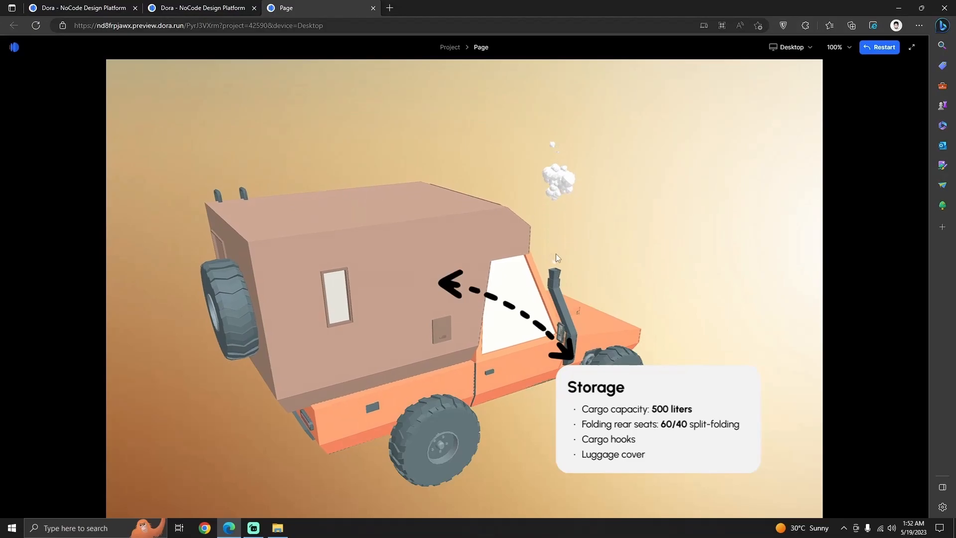
Look through the finished Jumbo Truck page preview, examining how the 3D truck and its text sections animate
scroll(556, 259, "down", 5)
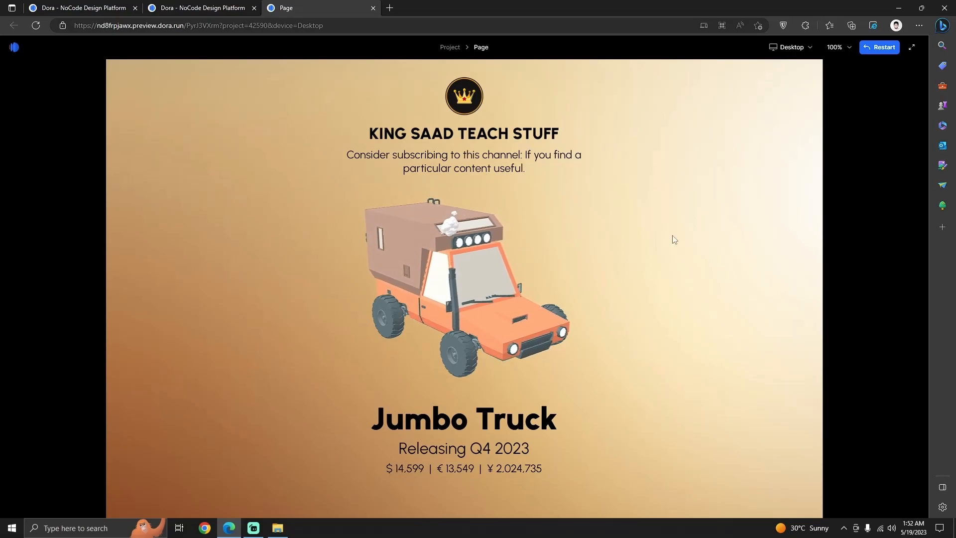
scroll(540, 370, "down", 5)
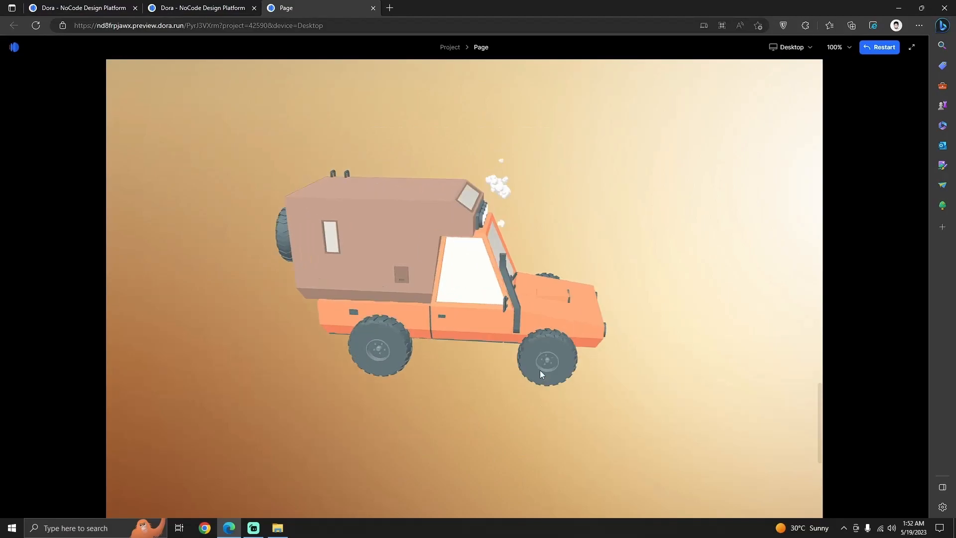
scroll(528, 363, "up", 5)
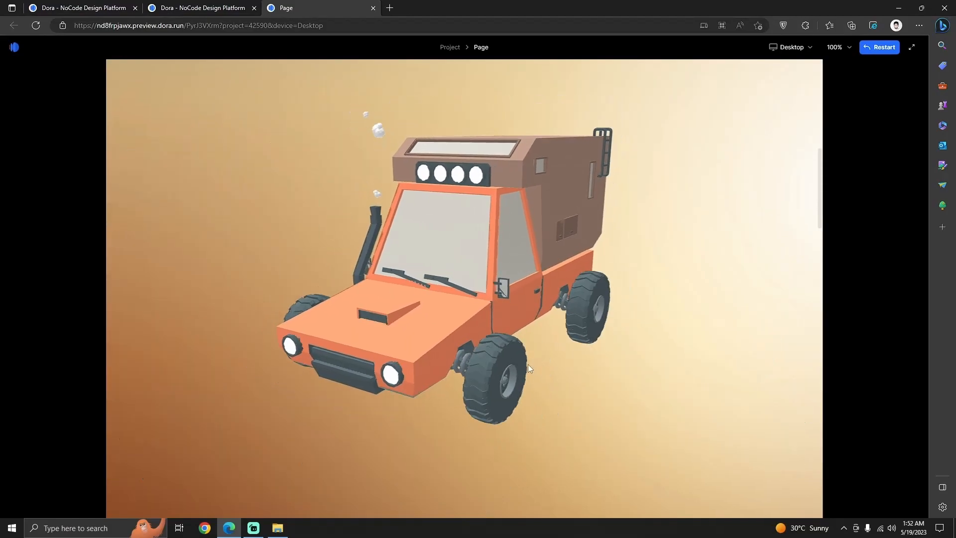
scroll(529, 368, "up", 3)
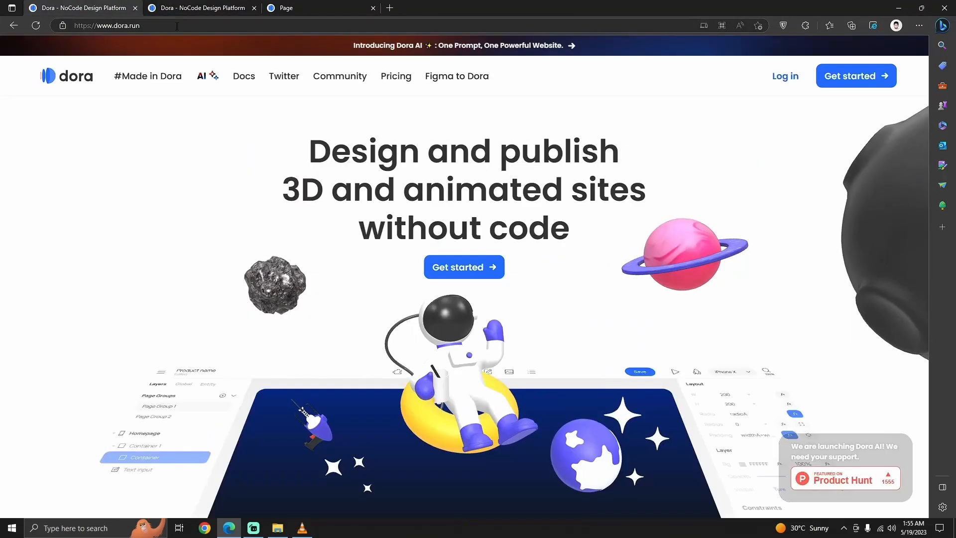
Highlight the web address of the Dora home page and return to the page
left_click(177, 26)
left_click_drag(145, 27, 74, 27)
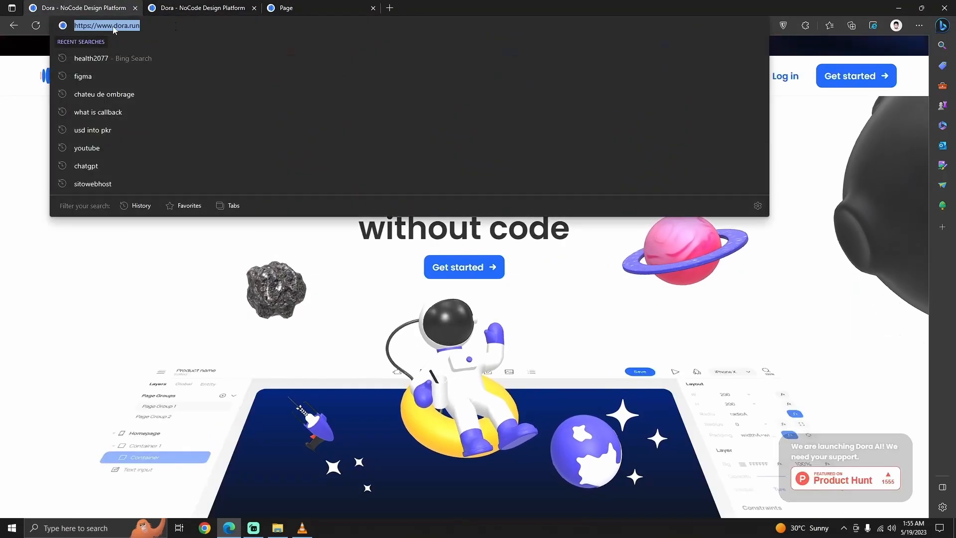
left_click(875, 198)
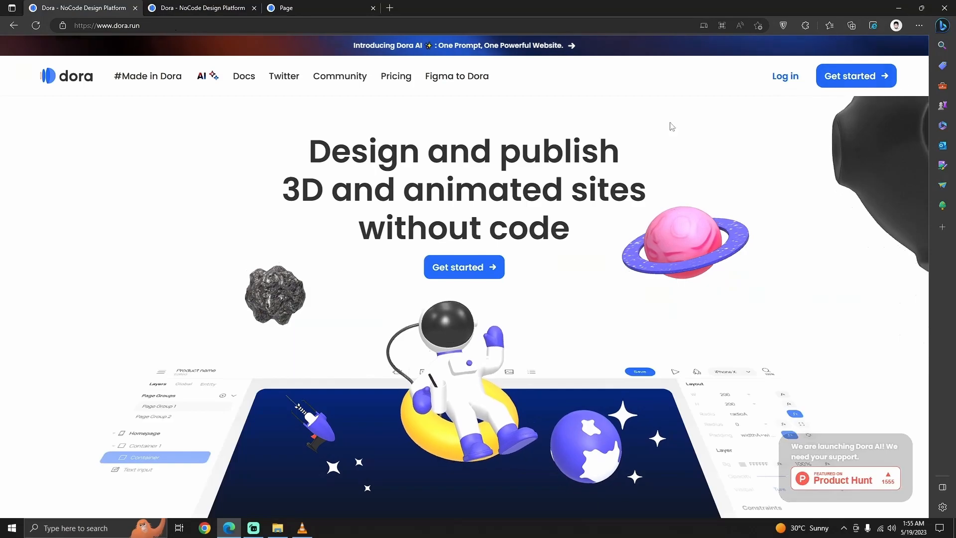
Create a new project named "Jumbo Truck" from the projects page and open it in the editor
left_click(203, 8)
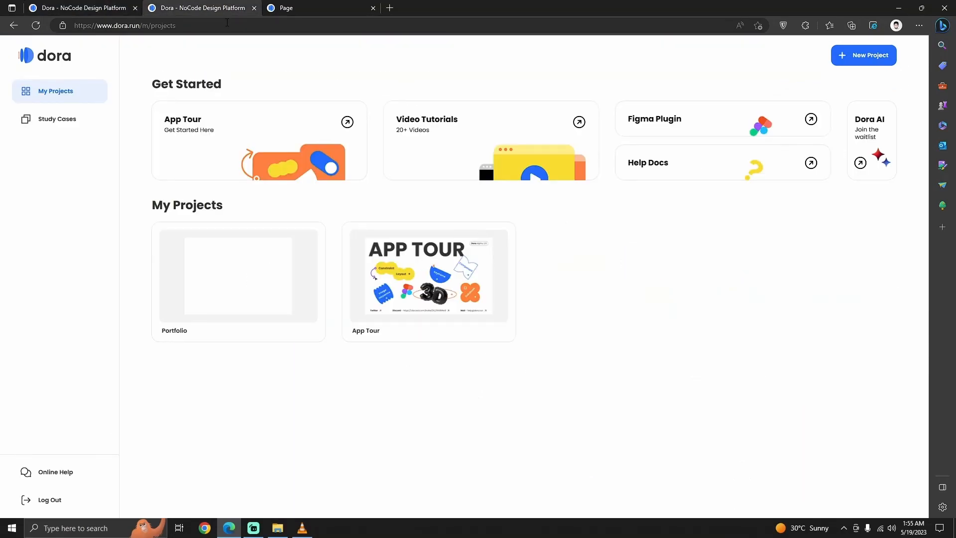
mouse_move(237, 260)
mouse_move(194, 259)
left_click(871, 56)
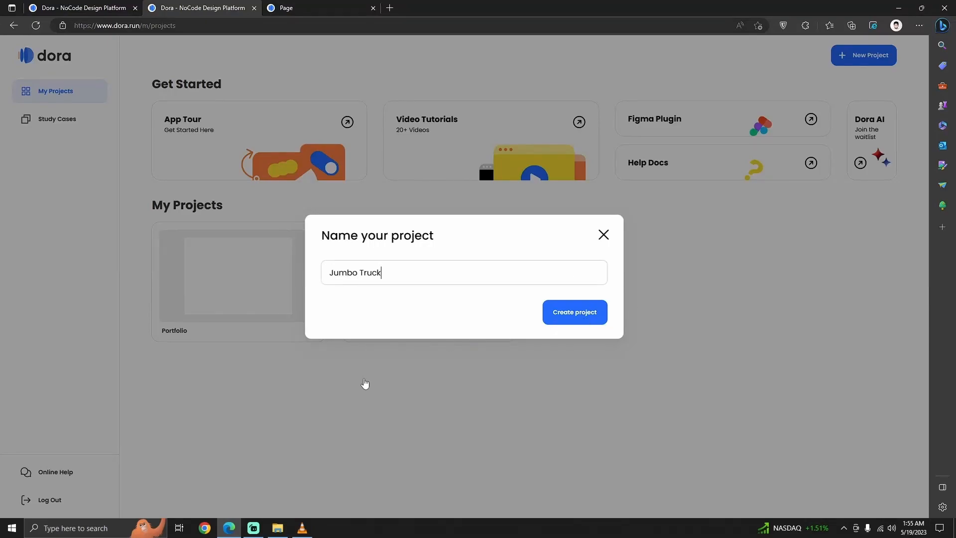
left_click(565, 318)
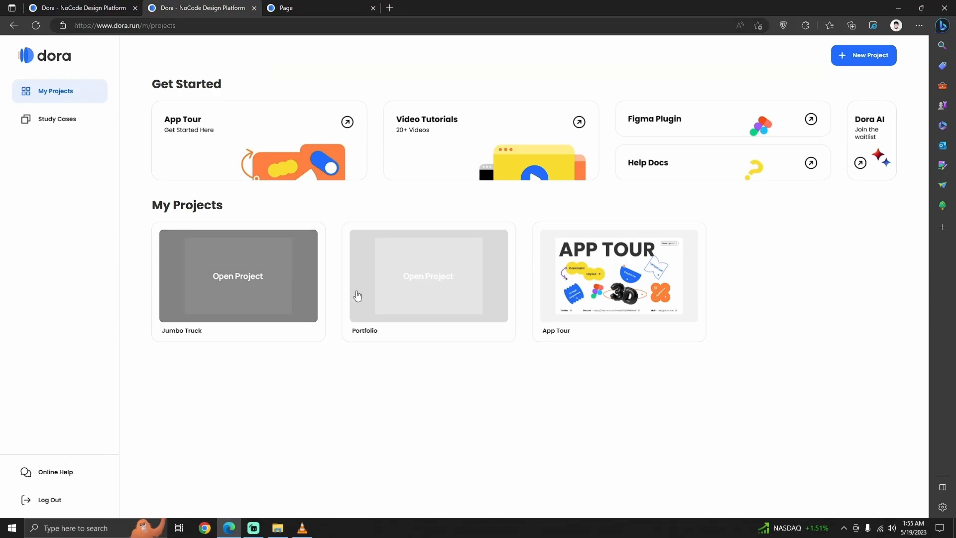
left_click(261, 265)
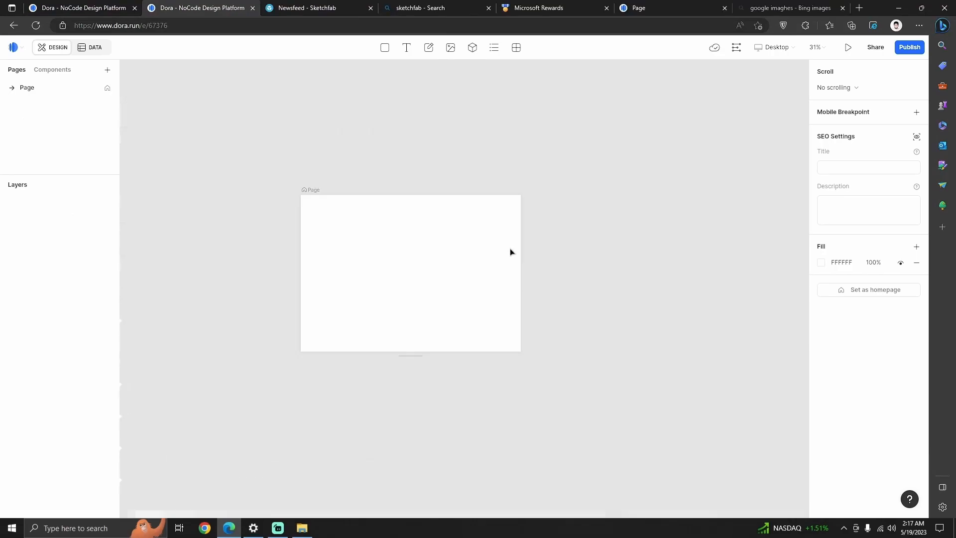
Examine the project's data section with its entity table and return to the page design
scroll(264, 236, "up", 3)
scroll(324, 237, "down", 10)
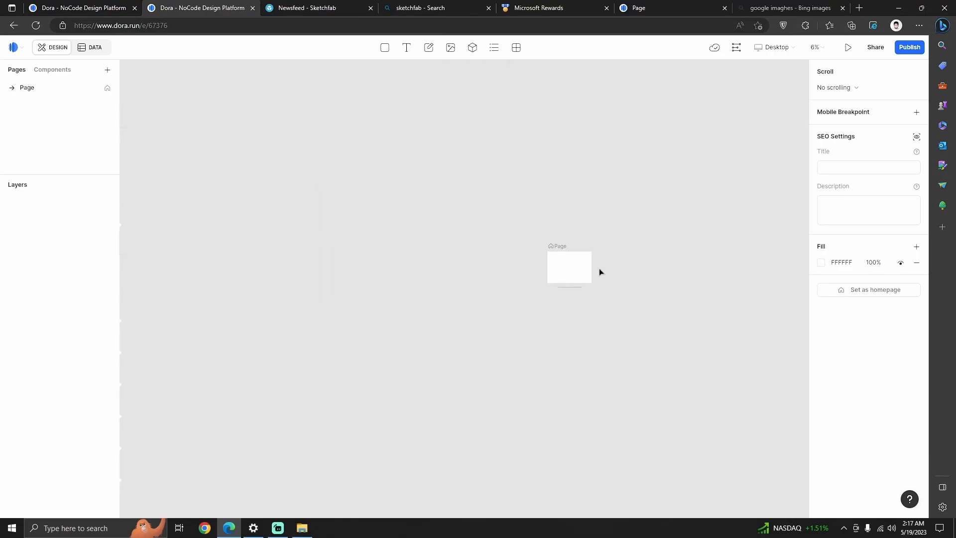
scroll(446, 286, "up", 6)
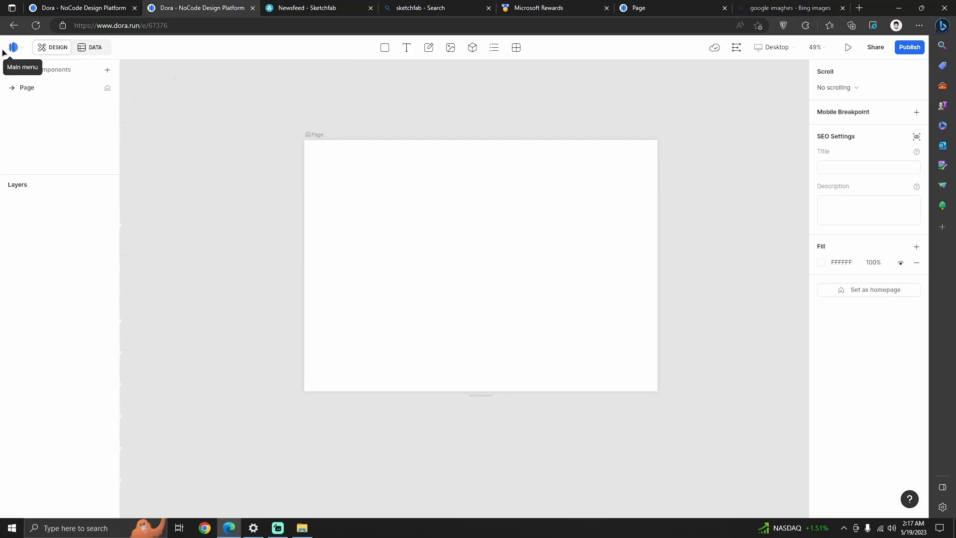
left_click(92, 48)
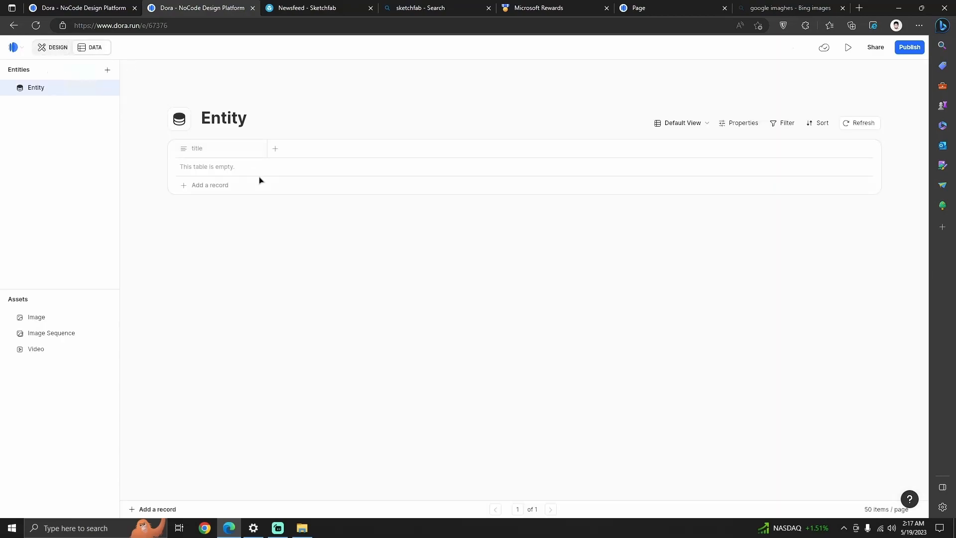
left_click(58, 49)
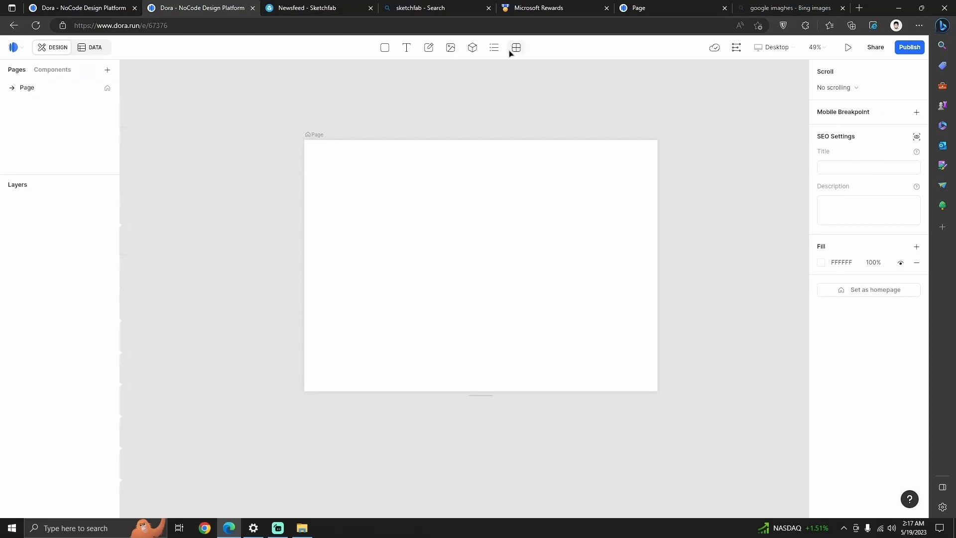
Draw two containers side by side on the upper part of the page, the second about 412 × 448
left_click(386, 49)
left_click_drag(386, 76, 380, 250)
left_click(387, 47)
mouse_move(441, 169)
left_mouse_down()
mouse_move(544, 265)
mouse_move(542, 278)
left_mouse_up()
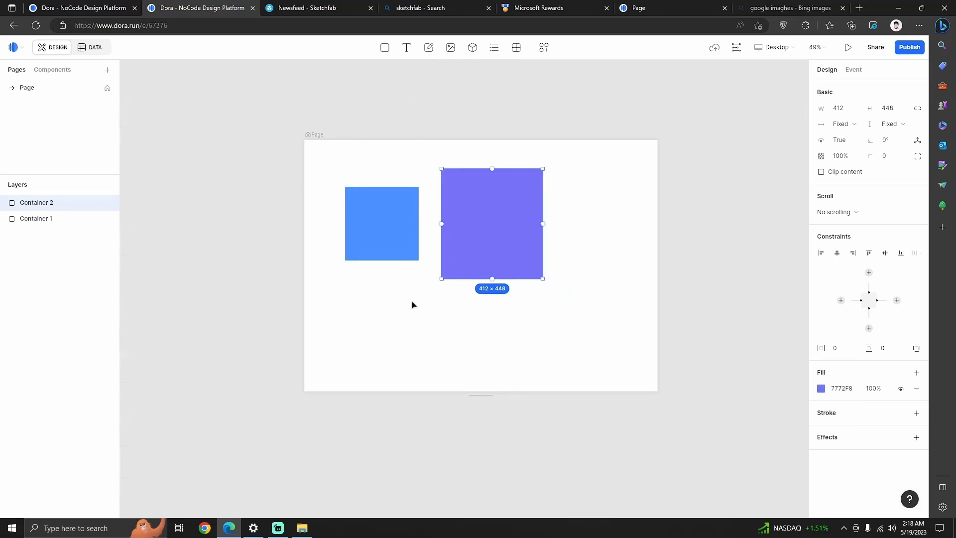
Draw two more containers along the lower part of the page, the second about 396 × 205
left_click(423, 309)
mouse_move(556, 320)
left_mouse_down()
mouse_move(372, 303)
mouse_move(432, 343)
left_mouse_up()
left_click(385, 47)
left_click_drag(486, 306, 578, 382)
left_click(387, 47)
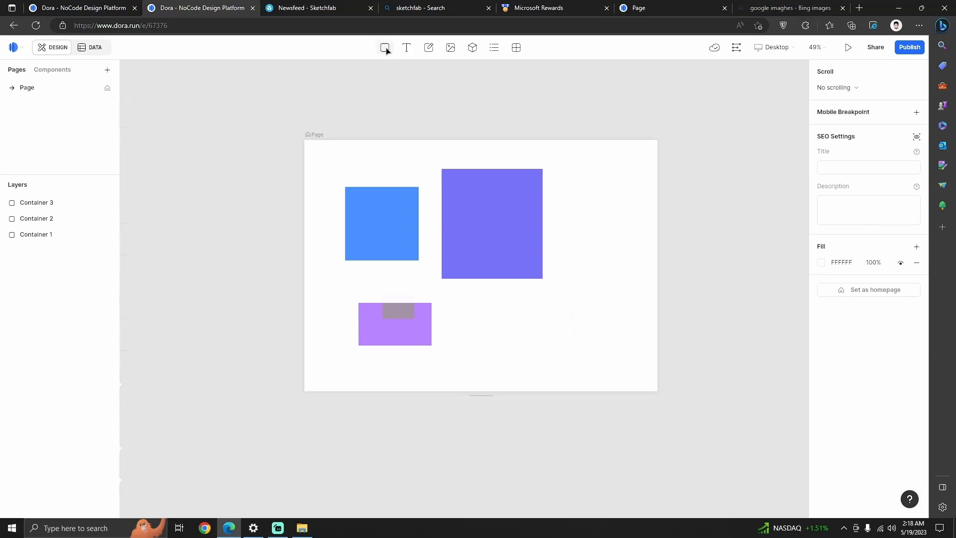
left_click_drag(485, 311, 582, 361)
Add the text "452343243" to the page beside the large purple container
left_click(406, 47)
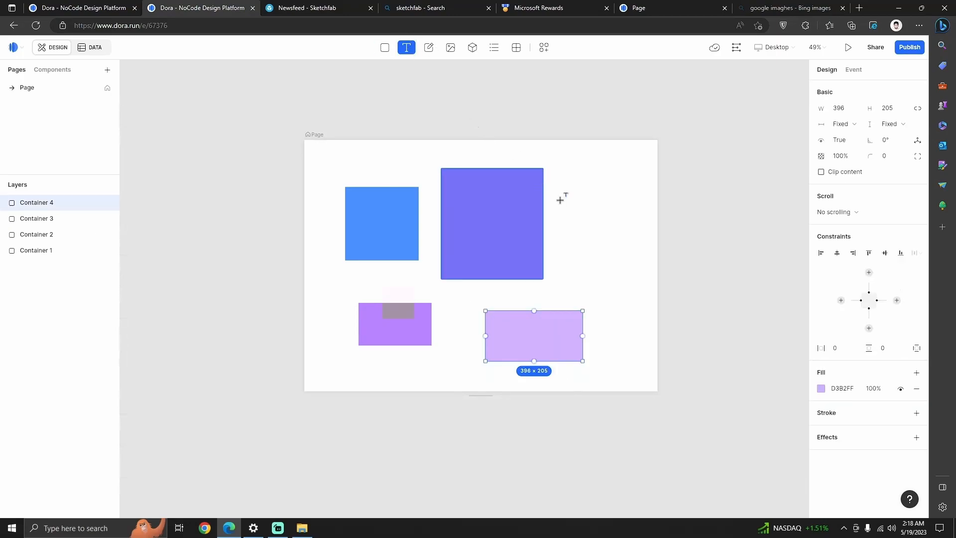
left_click(561, 198)
type("452343243")
scroll(606, 213, "up", 5)
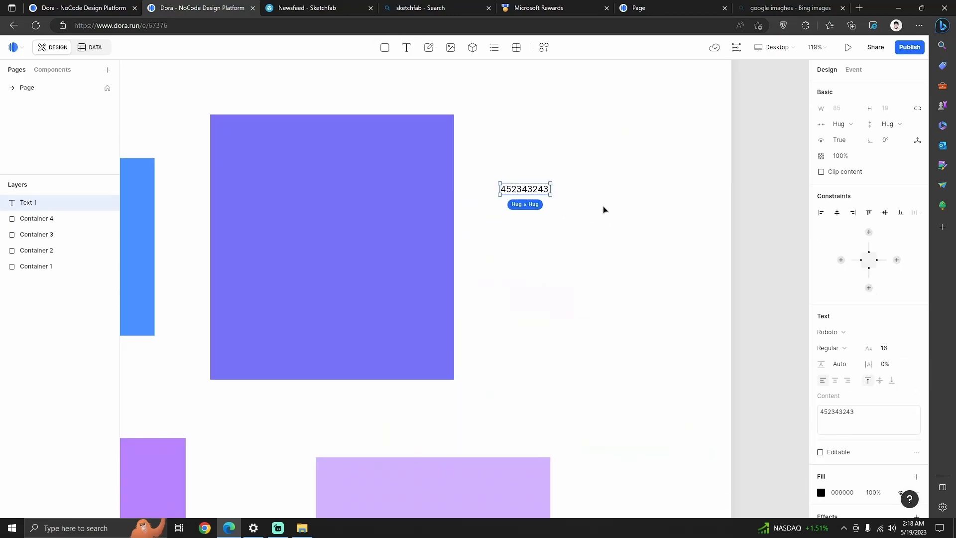
double_click(503, 186)
Draw an input field and place it directly below the text
left_click(428, 48)
left_click_drag(487, 208, 618, 253)
left_click_drag(531, 216, 526, 207)
Draw an image placeholder below the input field and a 3D widget about 171 × 212 beside it
left_click(451, 48)
left_click_drag(500, 277, 591, 360)
left_click(473, 47)
left_click_drag(628, 276, 762, 453)
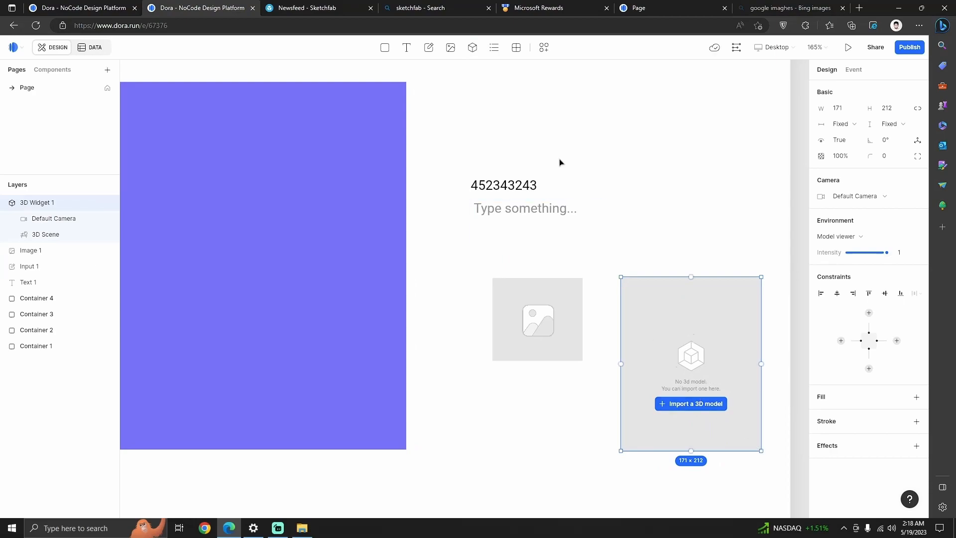
Try out a list widget above the text and delete it
left_click(494, 48)
left_click(554, 103)
left_click(721, 177)
left_click(625, 160)
key("Delete")
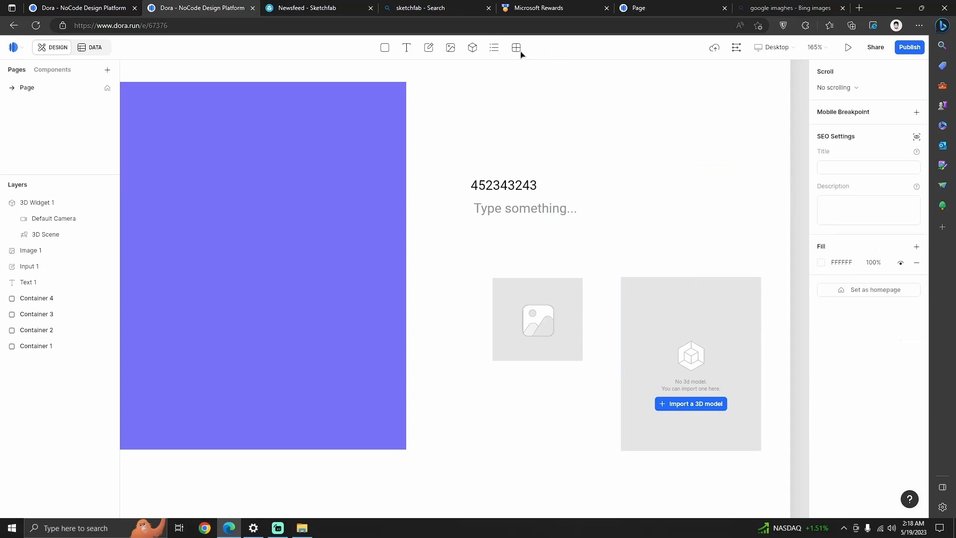
Save the project and show the drivers timeline for the page
left_click(714, 48)
left_click(737, 49)
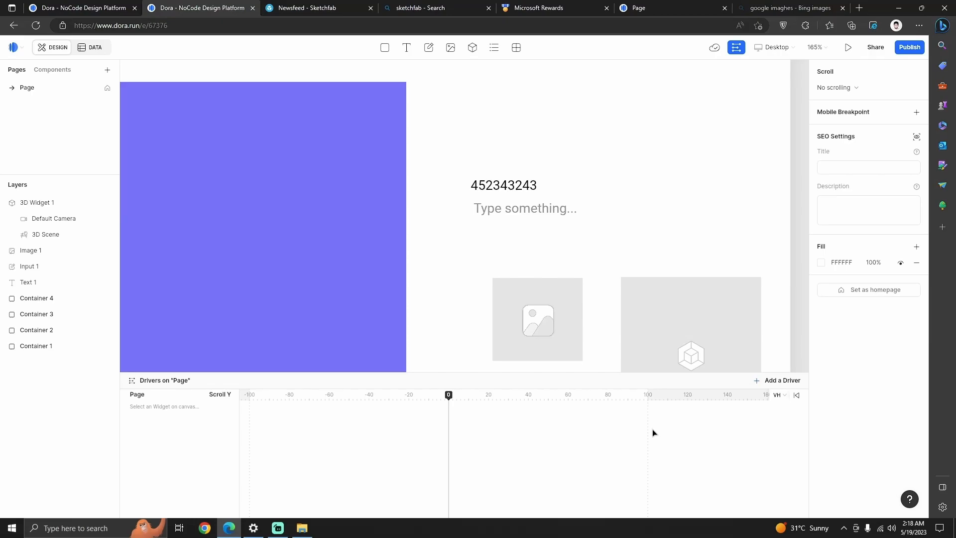
Check the page at the iPhone 13 mini and Android Large device sizes and return it to Desktop
left_click(787, 51)
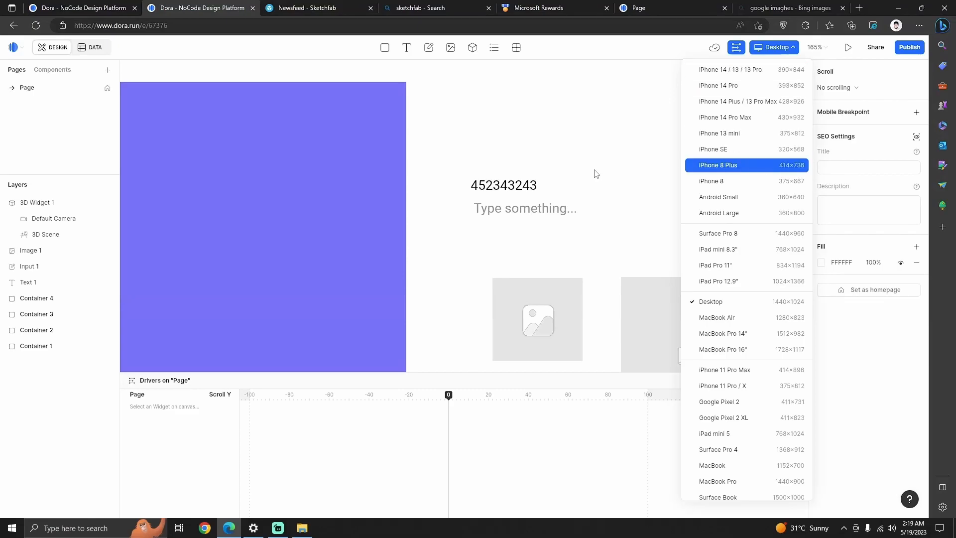
left_click(510, 141)
scroll(445, 199, "down", 7)
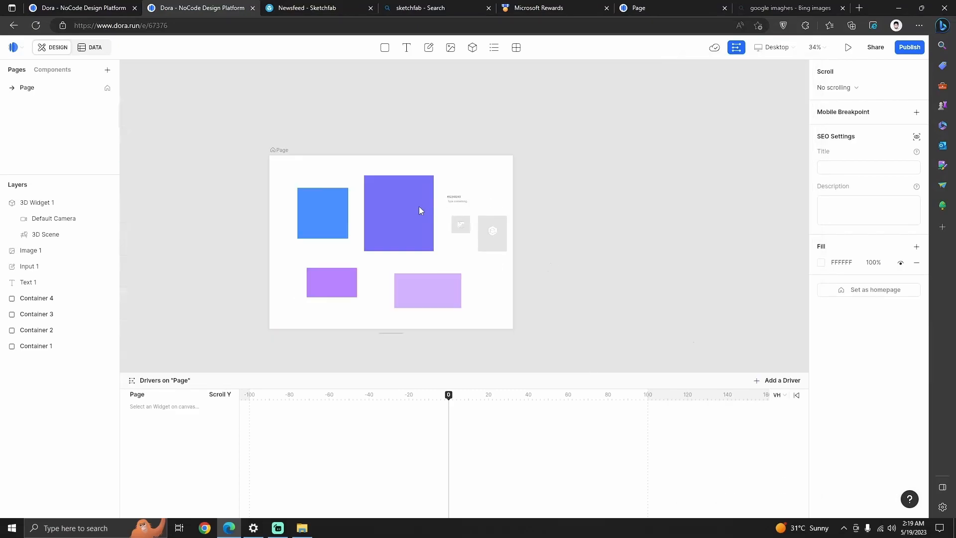
scroll(244, 236, "up", 2)
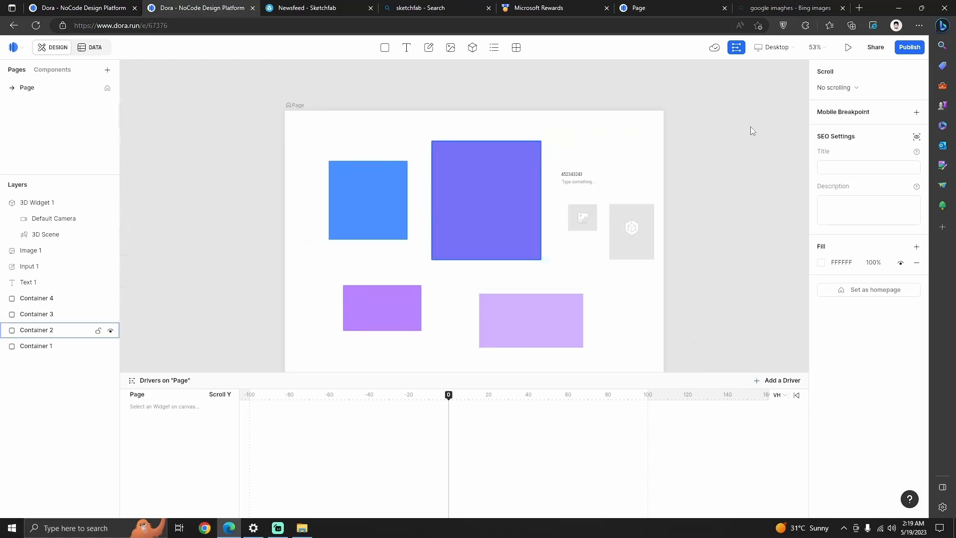
left_click(771, 48)
left_click(756, 139)
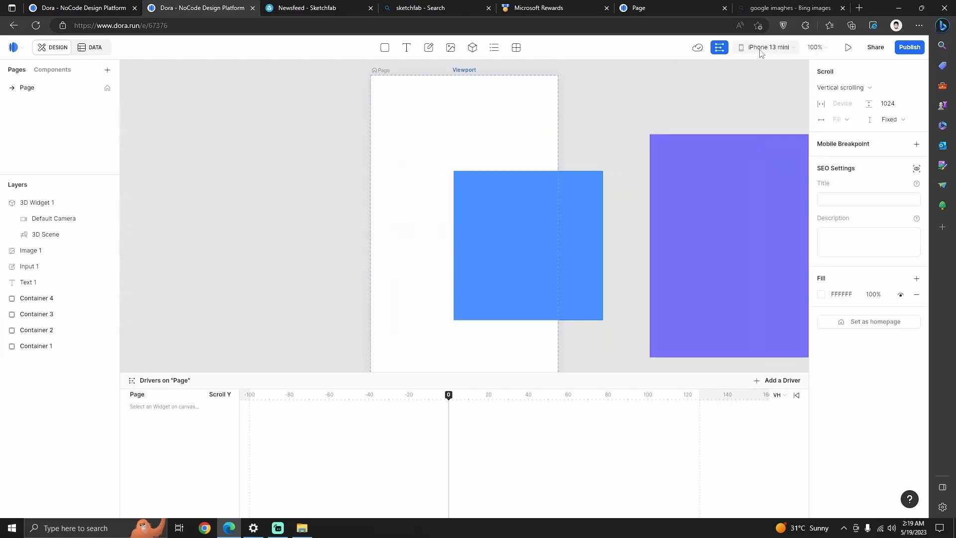
left_click(766, 47)
left_click(764, 213)
left_click(767, 47)
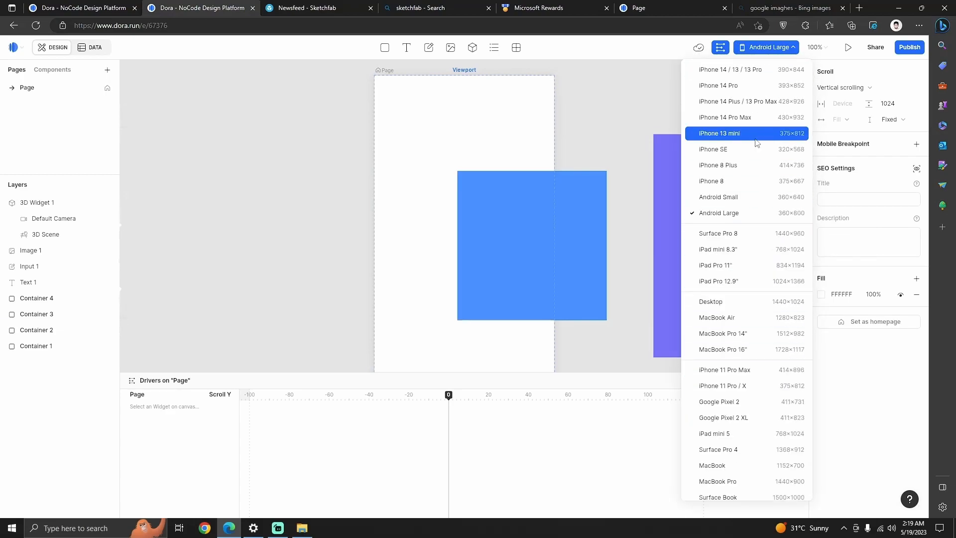
left_click(710, 302)
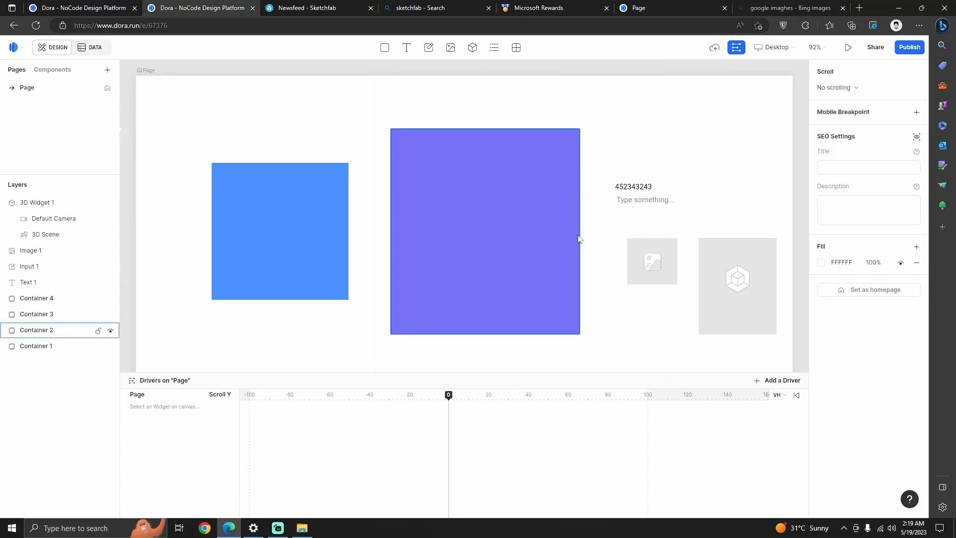
scroll(636, 215, "down", 7)
scroll(687, 225, "up", 7)
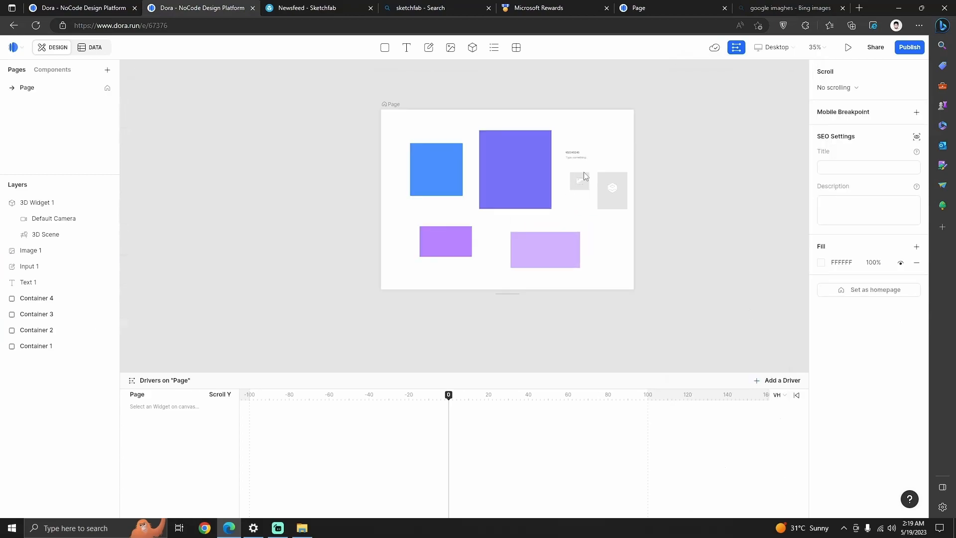
Look at the zoom options, preview the page in the browser, and view the project's sharing link in the editor
left_click(822, 49)
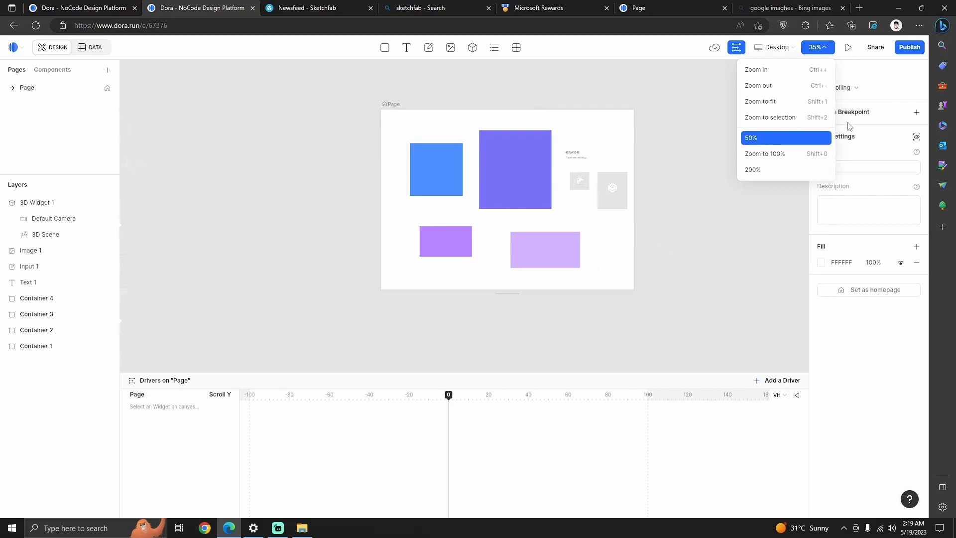
left_click(848, 50)
left_click(848, 50)
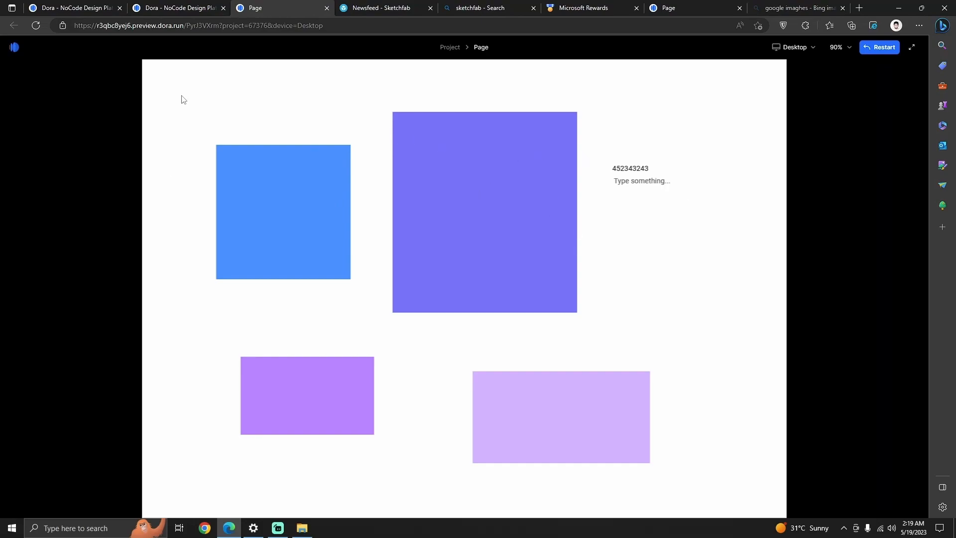
left_click(207, 8)
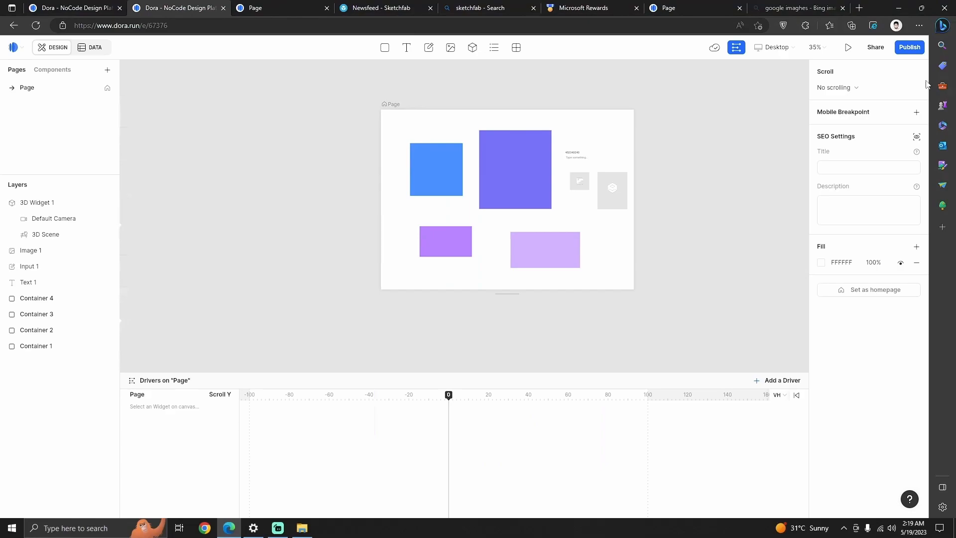
left_click(877, 50)
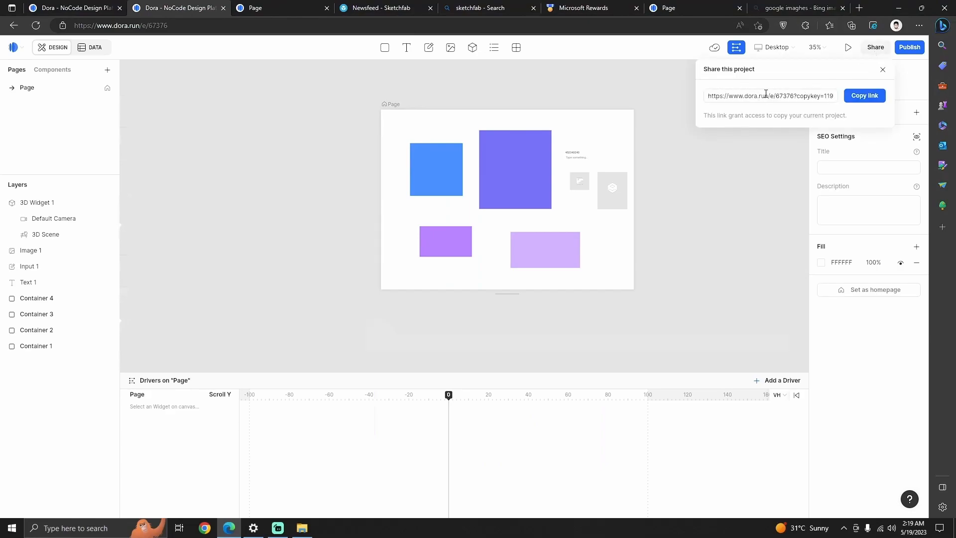
Publish the project to its default dora.run subdomain and open the published site
left_click(918, 51)
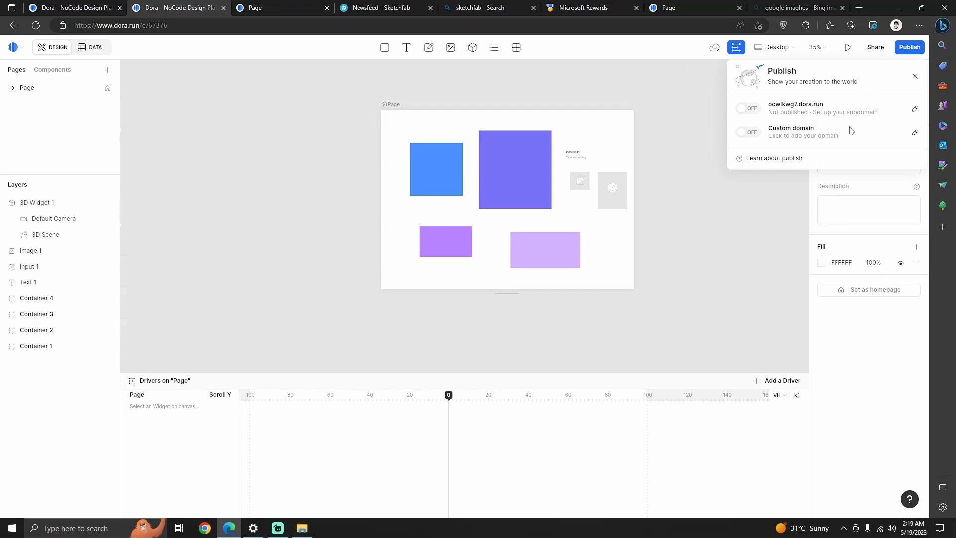
left_click(748, 108)
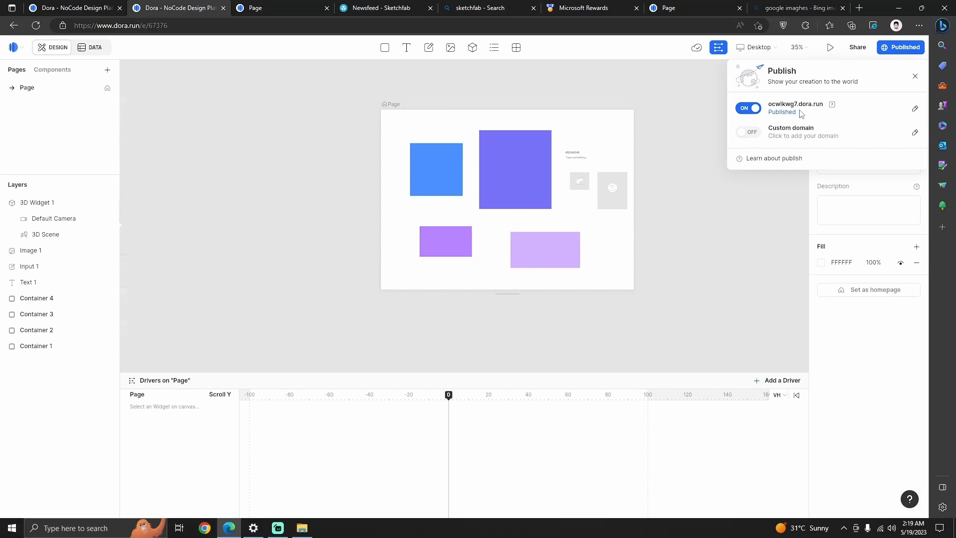
left_click(832, 106)
left_click(195, 26)
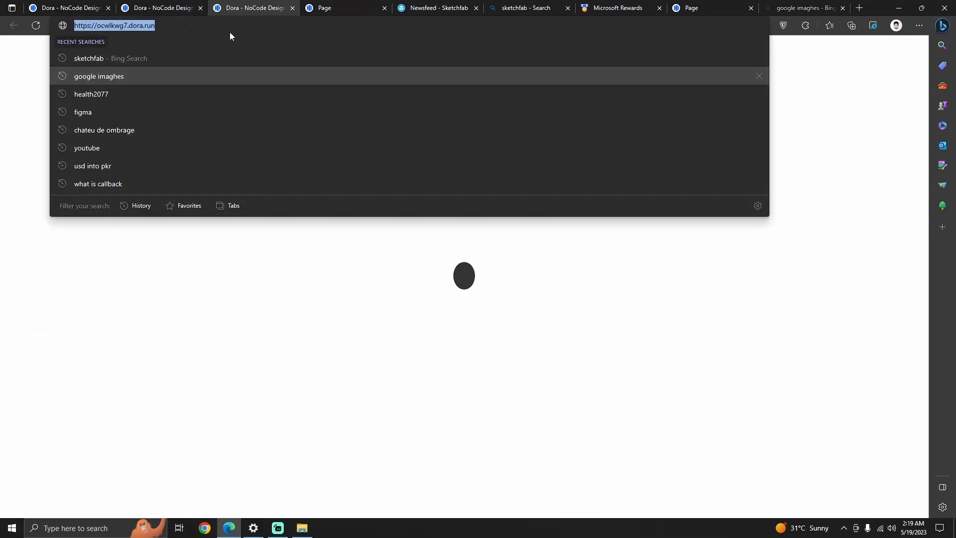
Return to the project's Dora editor tab and dismiss the publish settings
left_click(159, 8)
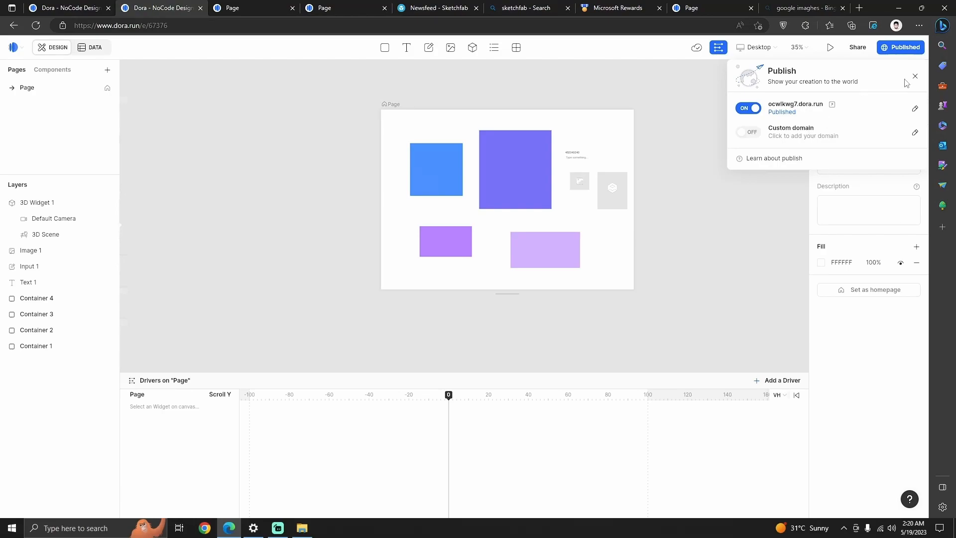
left_click(775, 174)
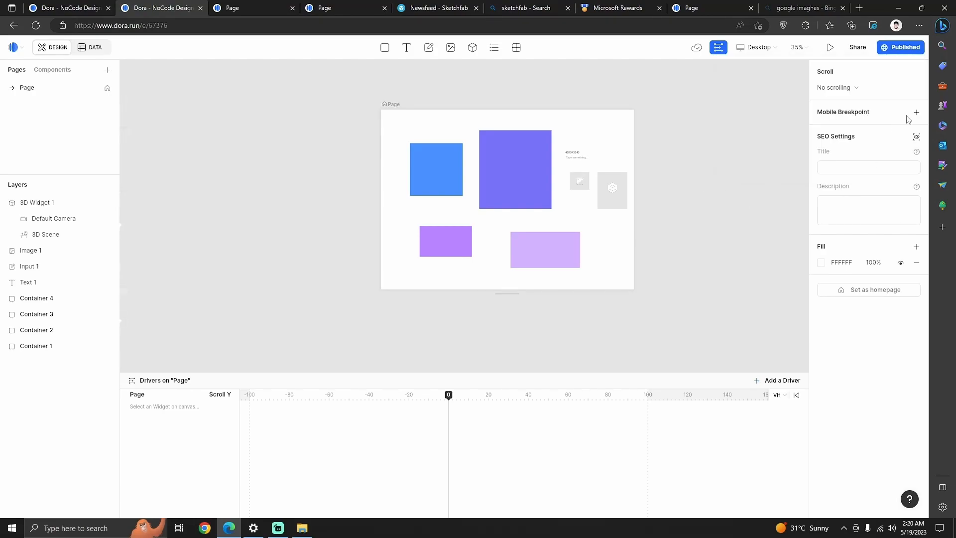
scroll(455, 163, "up", 5)
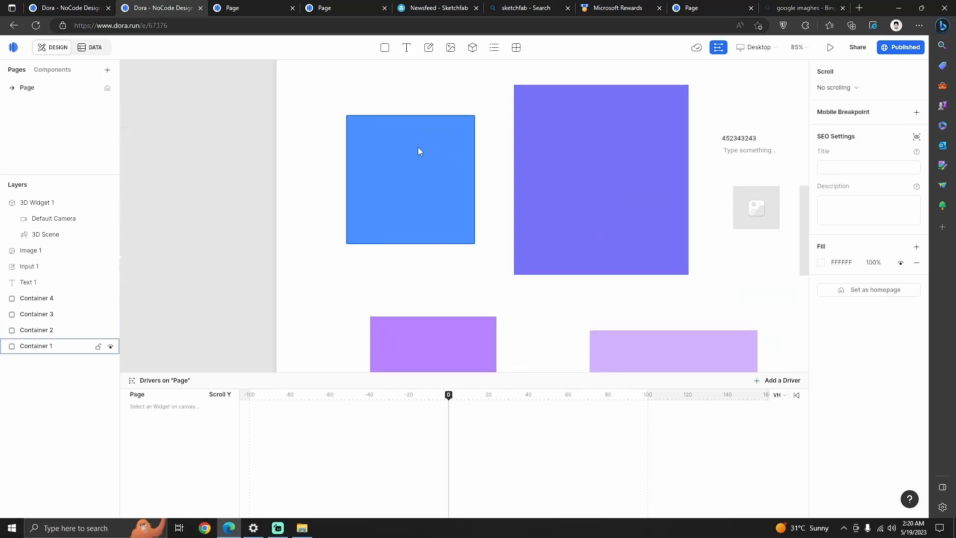
scroll(567, 250, "right", 2)
scroll(567, 251, "down", 1)
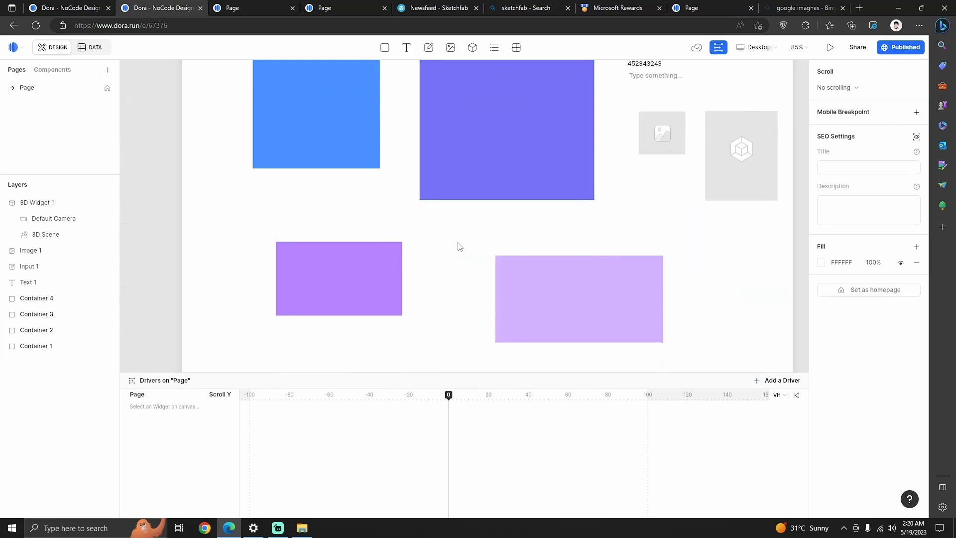
scroll(334, 149, "up", 2)
Resize the blue square container to 342 × 350
left_click(307, 159)
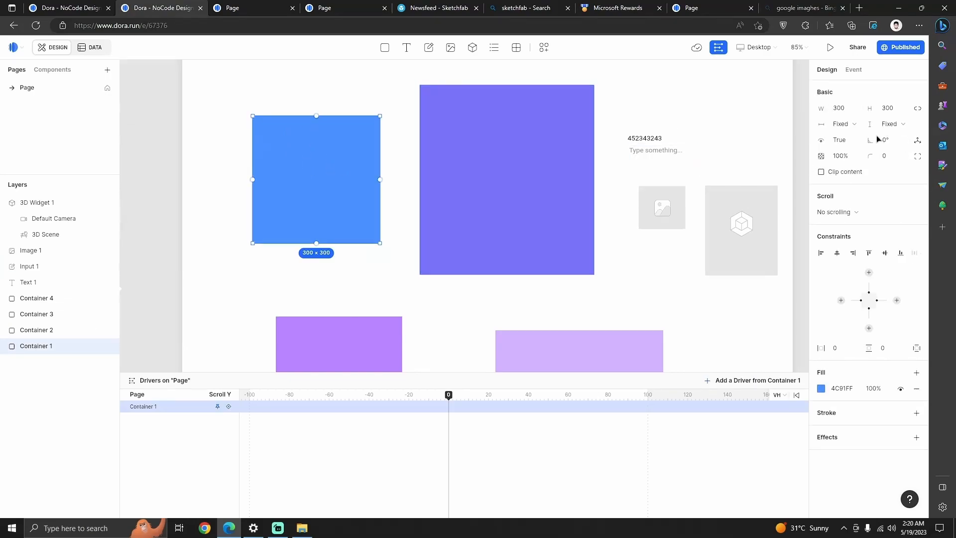
left_click_drag(817, 108, 896, 115)
scroll(573, 239, "down", 1)
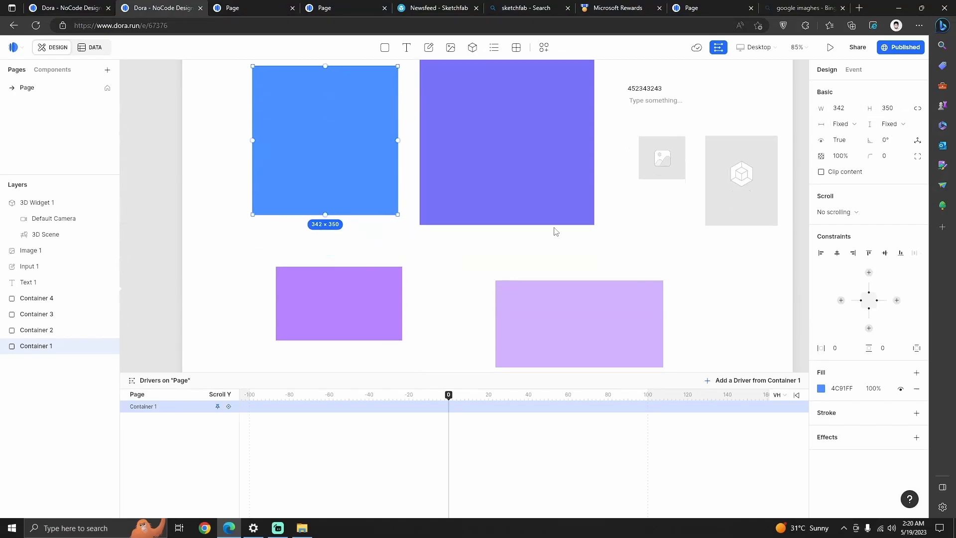
Delete the other containers, the text, input, image and 3D widget, leaving only the blue container on the page
left_click(547, 171)
key("Delete")
left_click(366, 311)
key("Delete")
left_click(536, 321)
key("Delete")
left_click_drag(584, 118, 747, 253)
key("Delete")
left_click_drag(705, 151, 636, 81)
key("Delete")
scroll(603, 224, "up", 2)
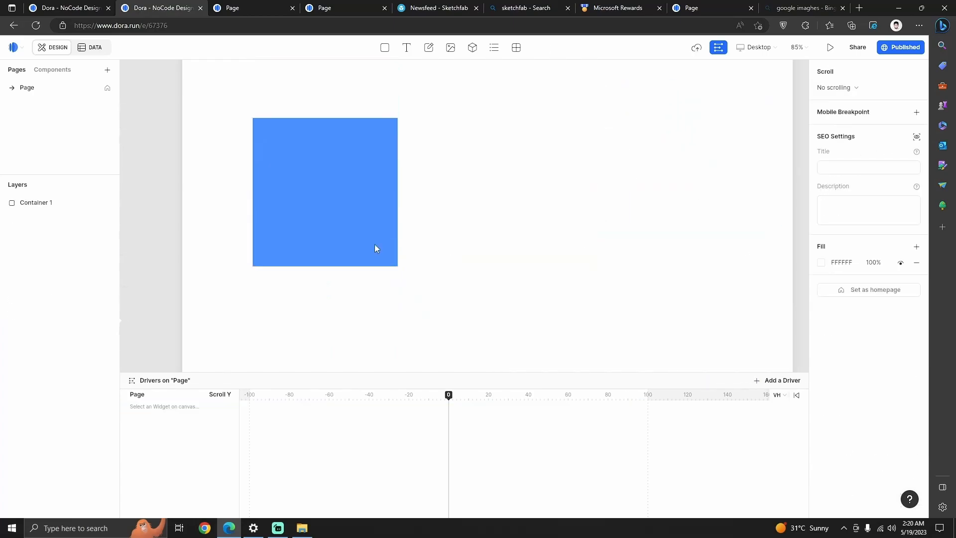
Move the blue container to about the centre of the page
left_click_drag(326, 214, 518, 251)
scroll(557, 216, "down", 5)
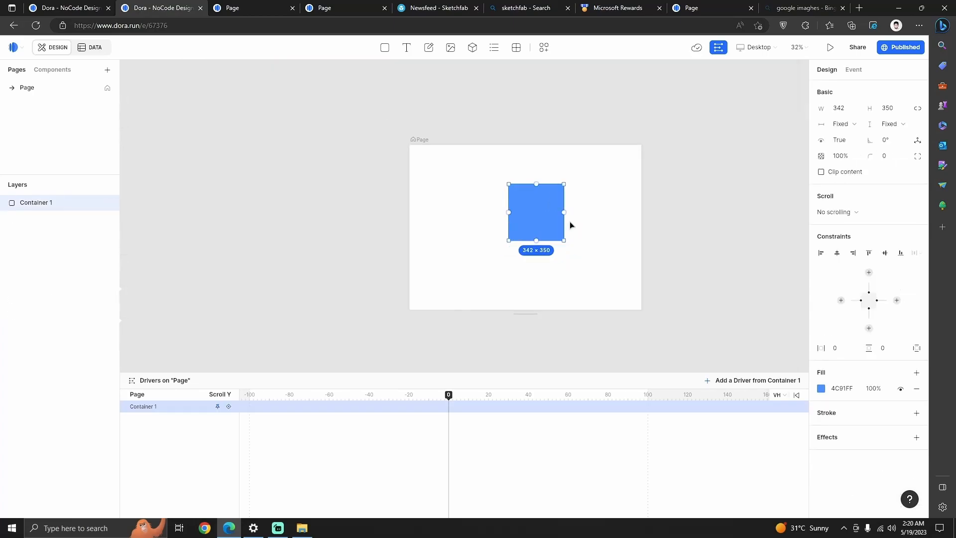
left_click_drag(521, 213, 521, 220)
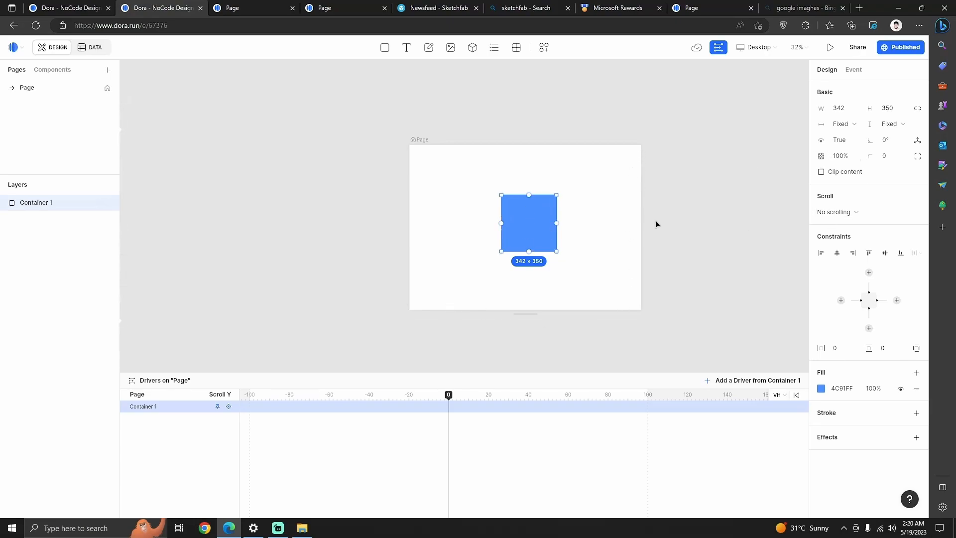
Set the blue container's width and height to Fill space, and reduce its height to 627
left_click(830, 124)
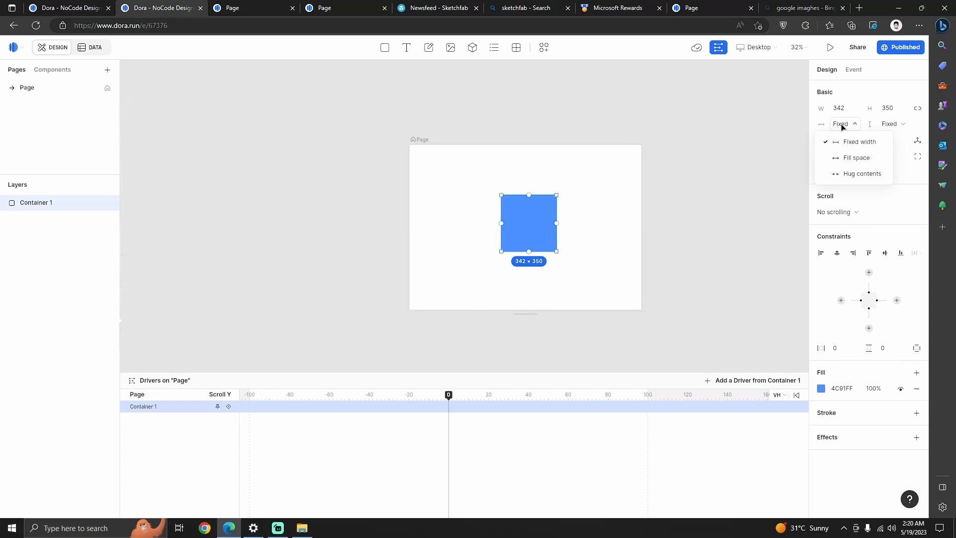
left_click(859, 158)
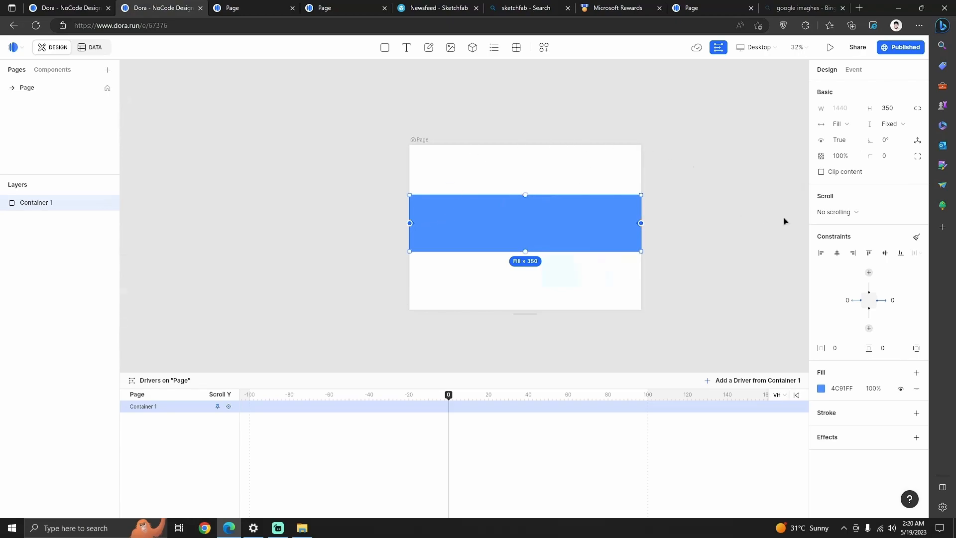
left_click(891, 123)
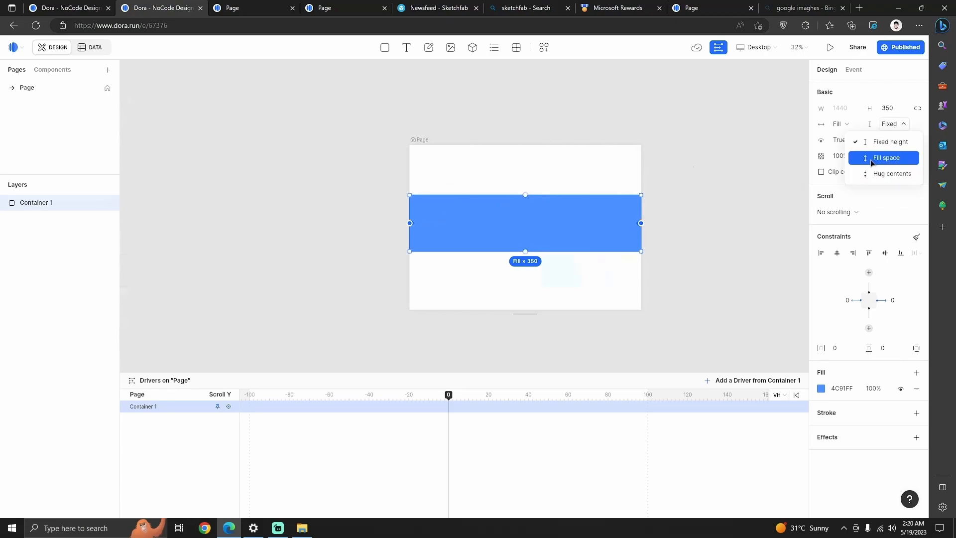
left_click(876, 158)
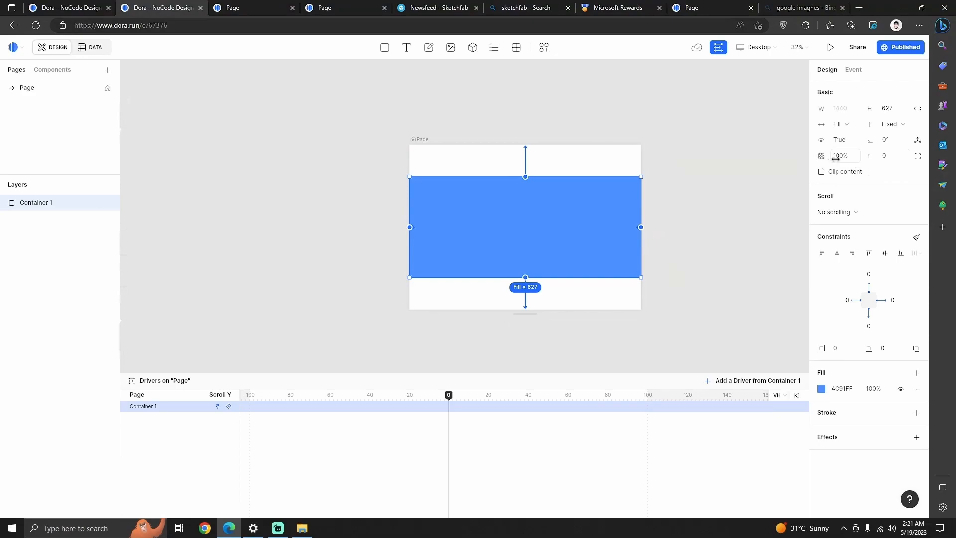
Set the container's opacity to 31%, rotation to 3° and corner radius to 26, switching its visibility to False and back to True
left_click_drag(851, 159, 817, 159)
left_click(839, 139)
left_click(844, 170)
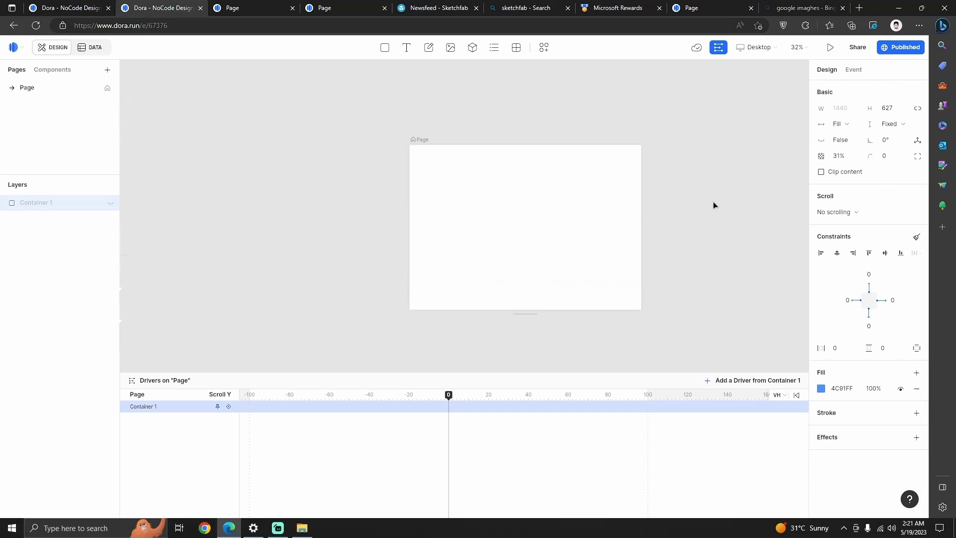
left_click(839, 140)
left_click(844, 158)
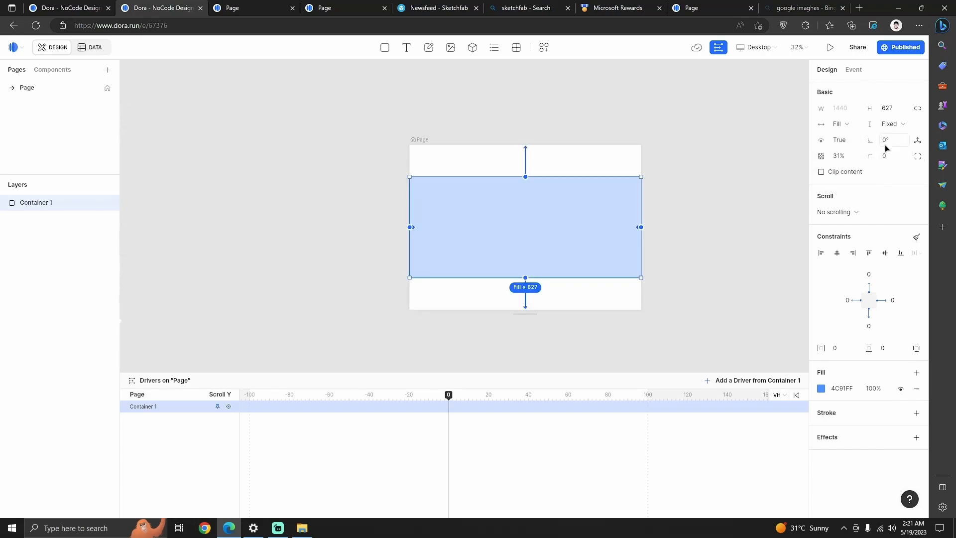
left_click_drag(870, 141, 880, 158)
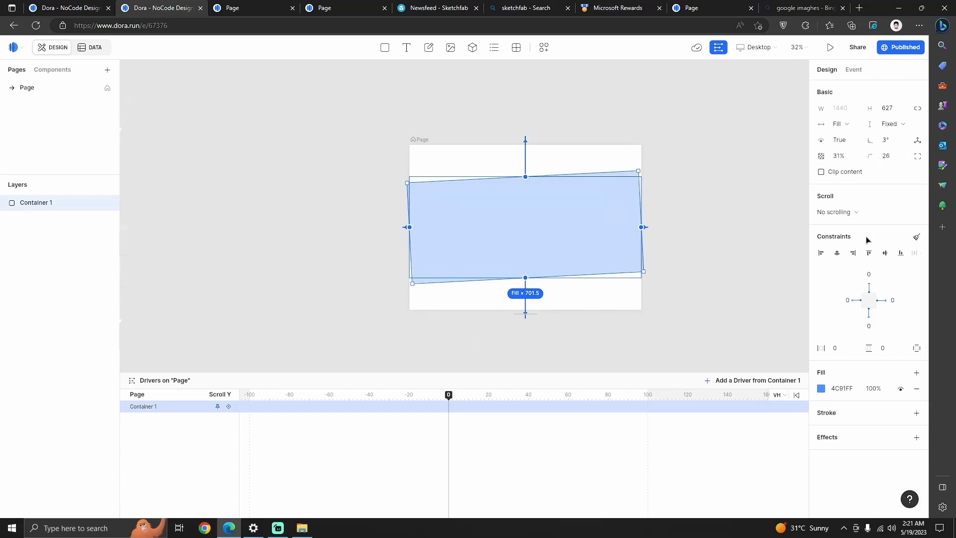
Set the container to vertical scrolling and look at its separate content frame beside the page
left_click(841, 217)
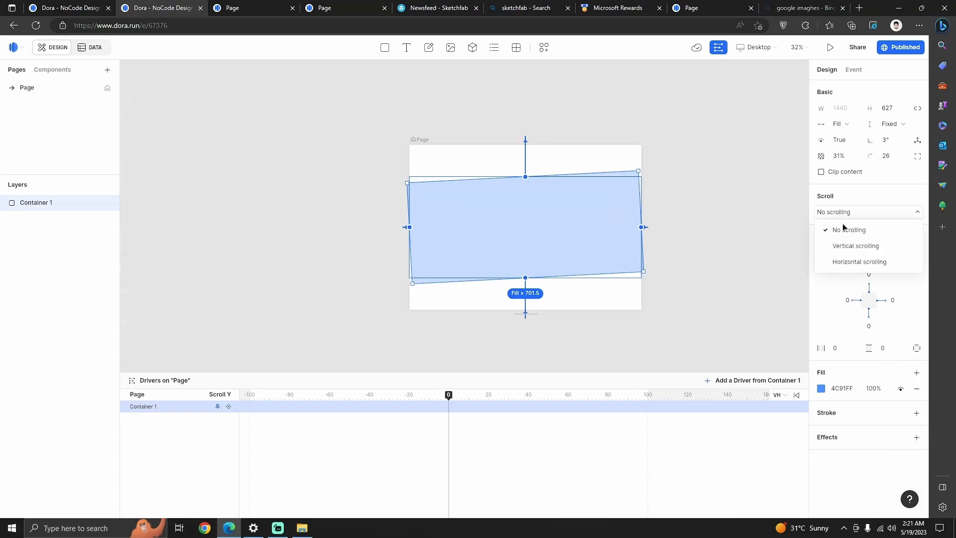
left_click(857, 246)
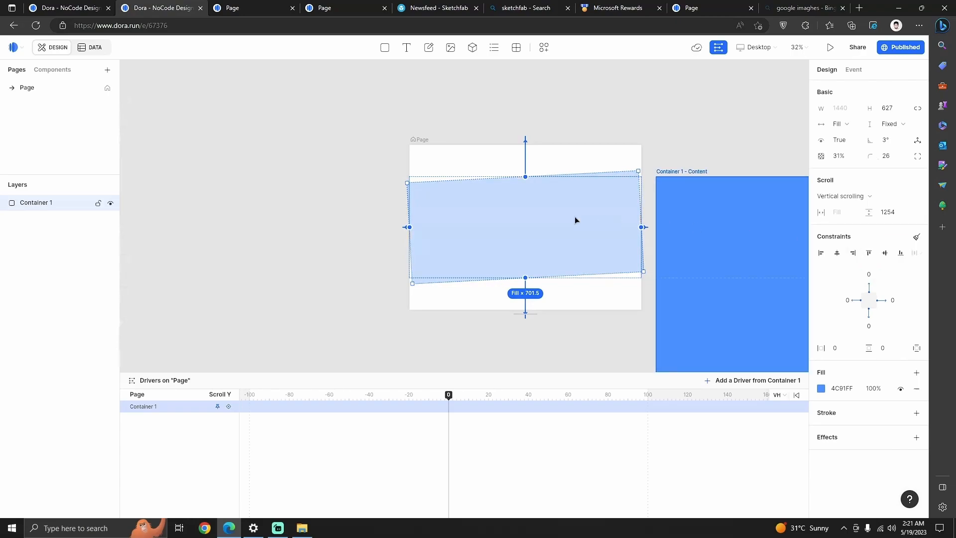
scroll(574, 216, "down", 5)
scroll(618, 225, "up", 3)
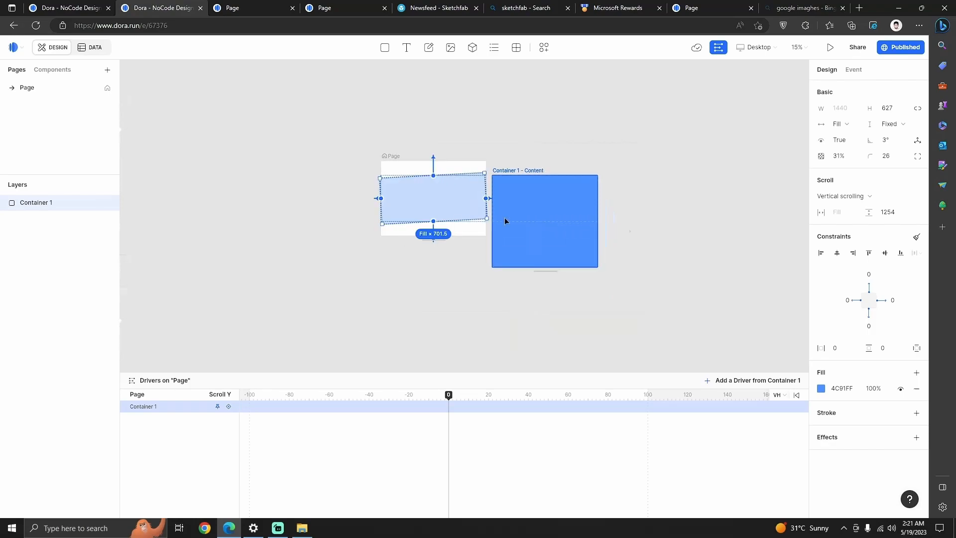
scroll(413, 215, "up", 3)
Delete the scrolling container together with its content frame
left_click(486, 255)
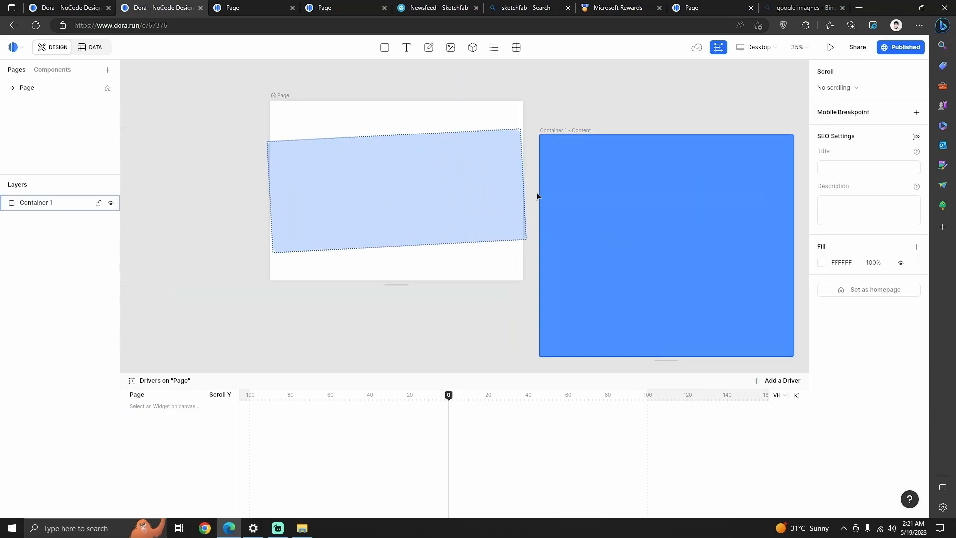
left_click(639, 192)
key("Delete")
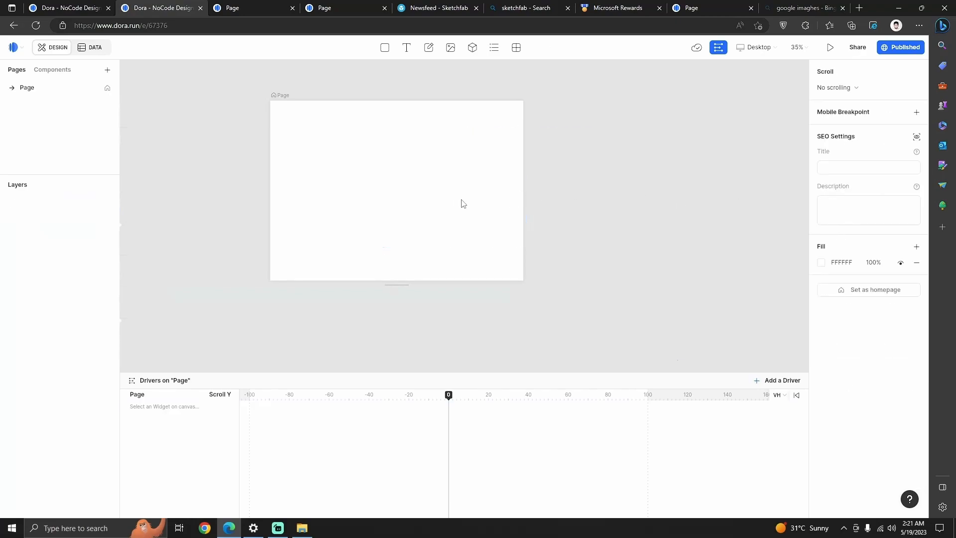
Add a 300 × 300 container above the page and draw a narrow container about 25 × 791 starting inside it
double_click(387, 48)
left_click_drag(322, 153, 396, 214)
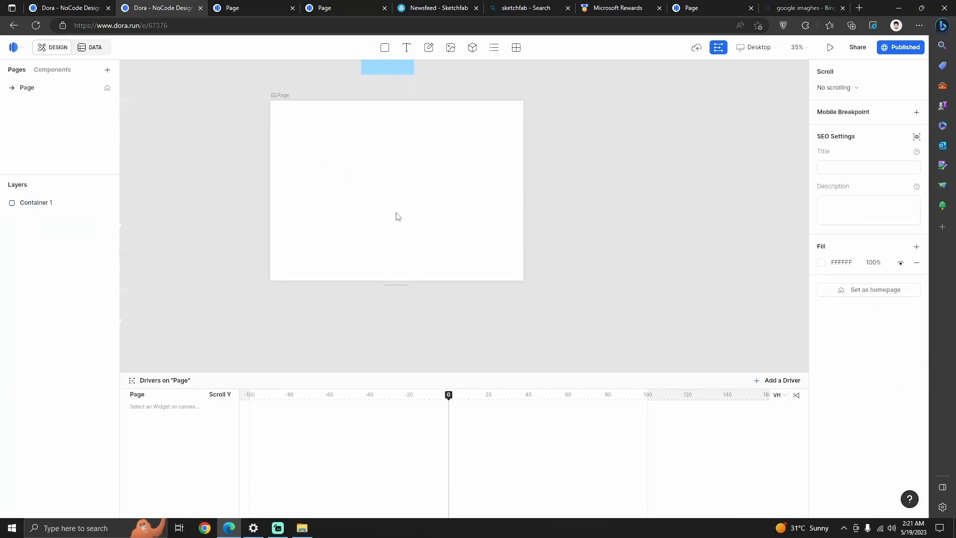
left_click(384, 48)
left_click_drag(383, 61, 388, 204)
Move the square container onto the page and place the narrow bar container beside it
scroll(399, 173, "up", 3)
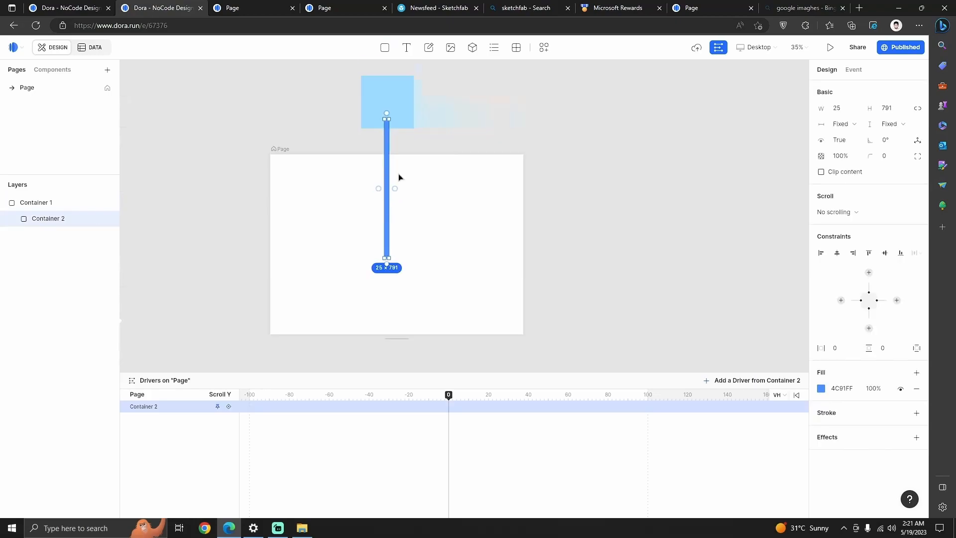
left_click(388, 124)
left_click_drag(384, 126, 368, 232)
left_click(404, 285)
left_click_drag(371, 293, 447, 247)
left_click_drag(367, 249, 367, 258)
left_click(473, 254)
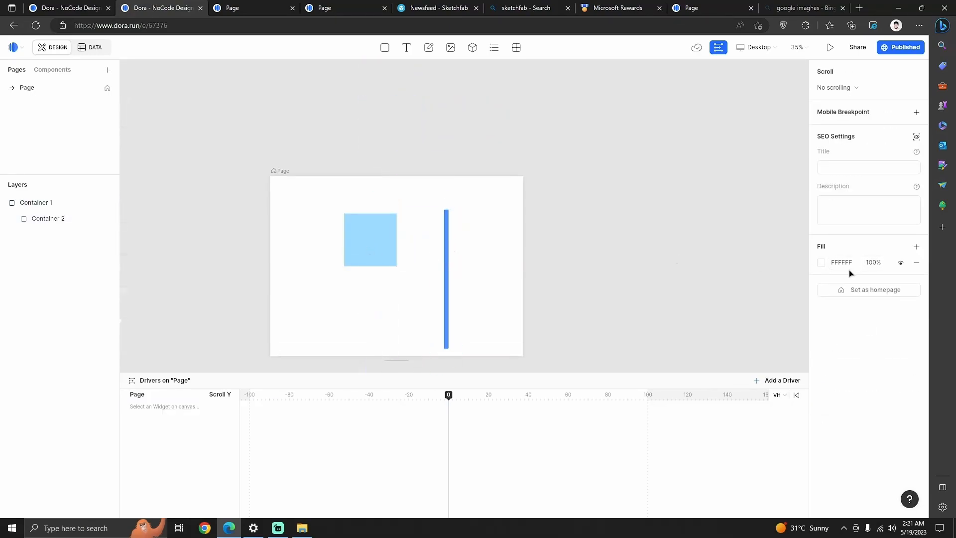
Change the square container's fill colour to the grey 718693
left_click(351, 240)
scroll(847, 337, "down", 1)
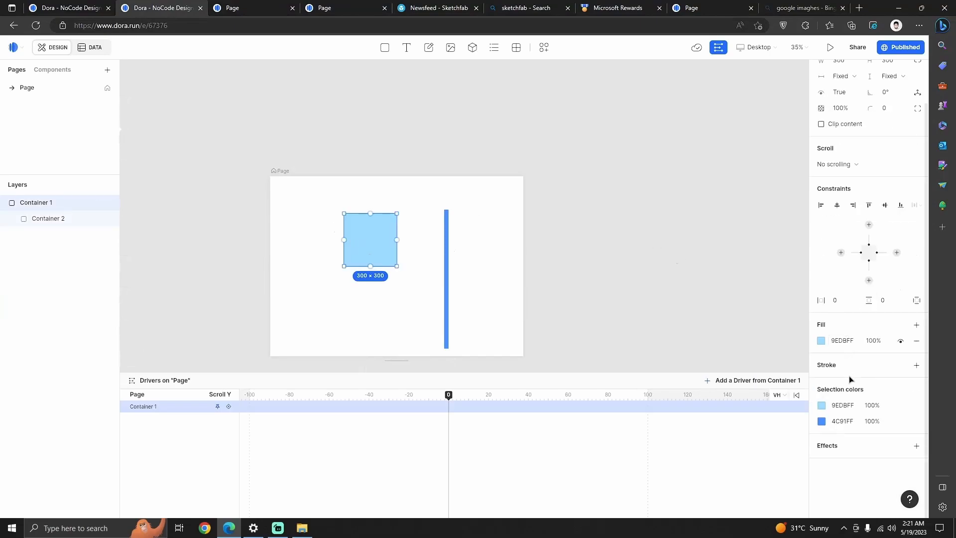
left_click(822, 343)
left_click_drag(767, 353, 717, 365)
Add a stroke to the square container and set its width to 10
left_click(827, 364)
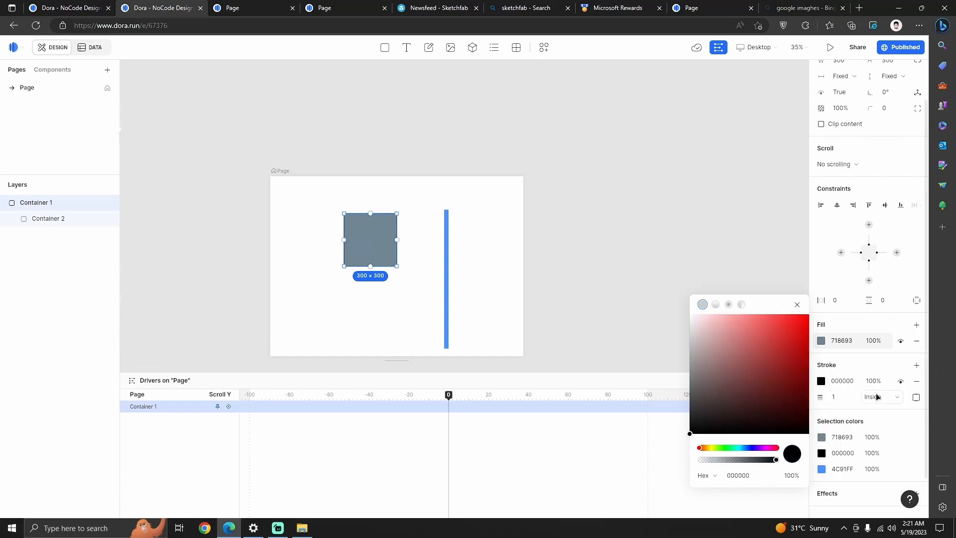
left_click(823, 398)
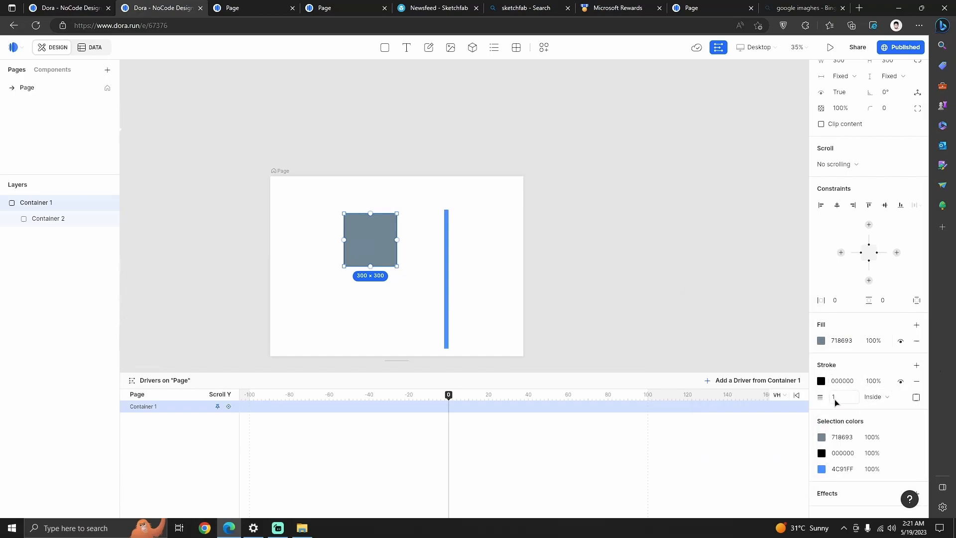
left_click(842, 381)
left_click(821, 381)
left_click_drag(747, 356, 817, 313)
left_click(823, 400)
left_click(839, 398)
key("Return")
left_click(529, 325)
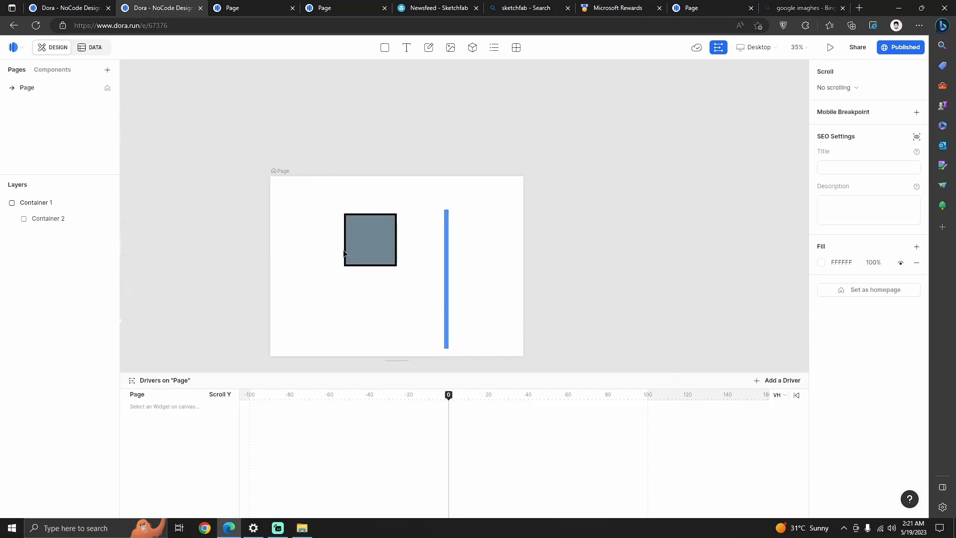
Change the square's stroke colour to FF0C0C, try the Center stroke position, and set the position to Outside
left_click(351, 247)
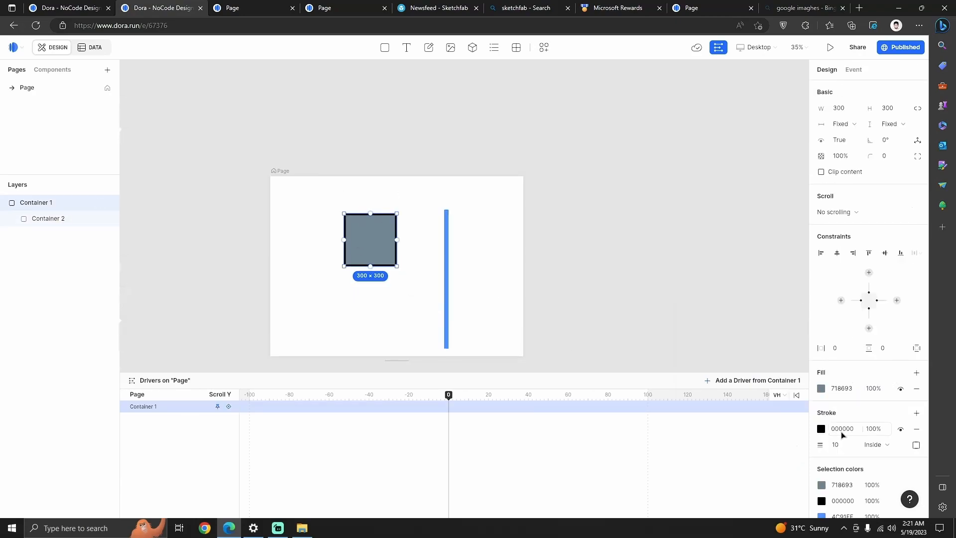
scroll(836, 434, "down", 2)
left_click(820, 333)
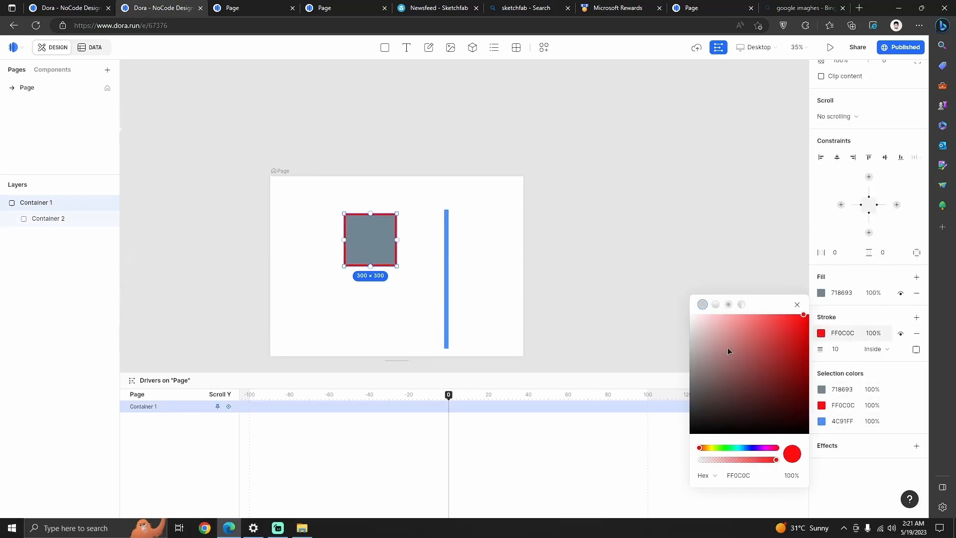
left_click(891, 349)
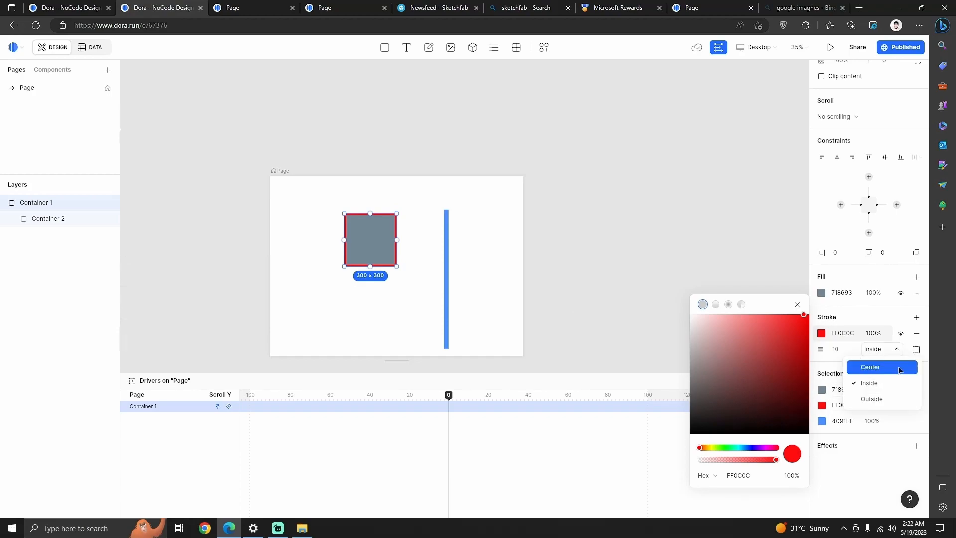
left_click(900, 367)
left_click(885, 351)
left_click(879, 400)
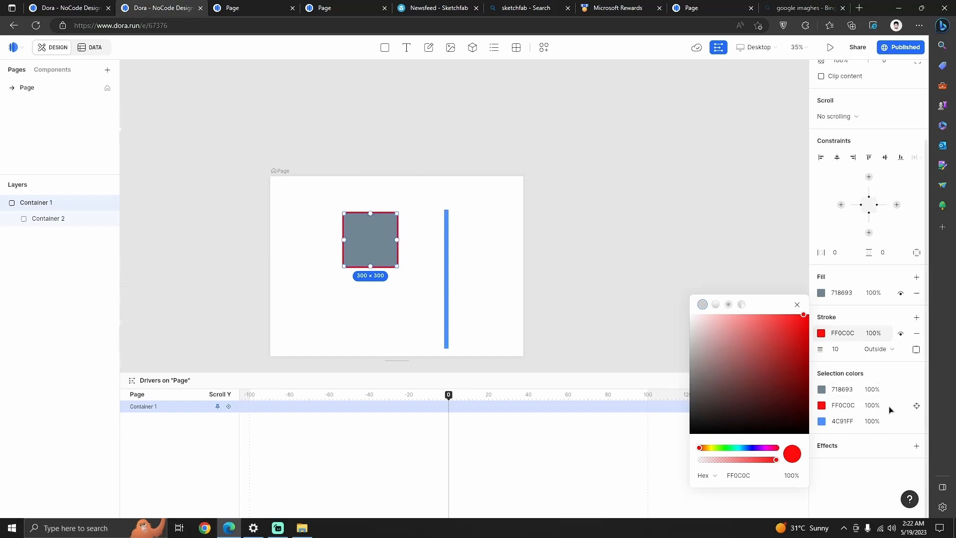
left_click(866, 455)
Add a Drop shadow effect to the square container and inspect its lower edge up close
left_click(916, 445)
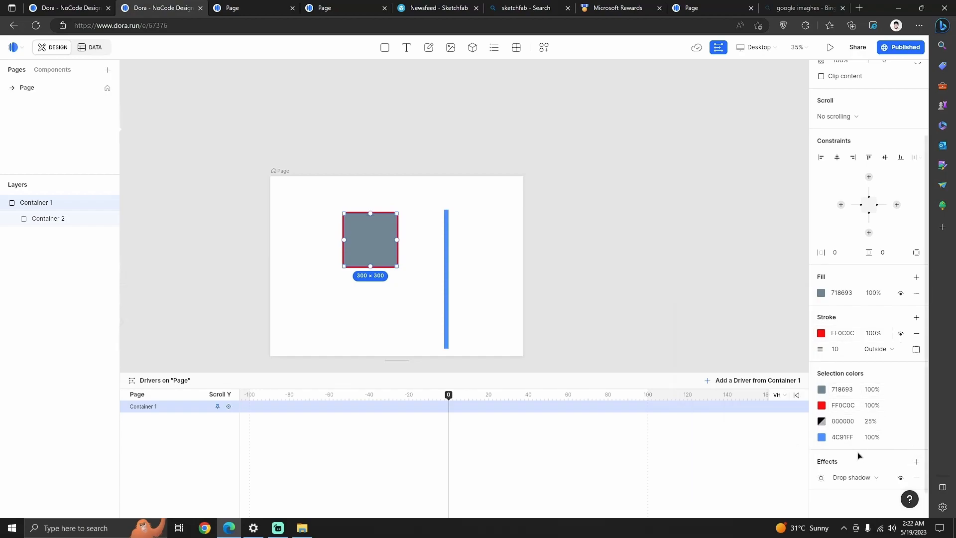
scroll(864, 455, "down", 1)
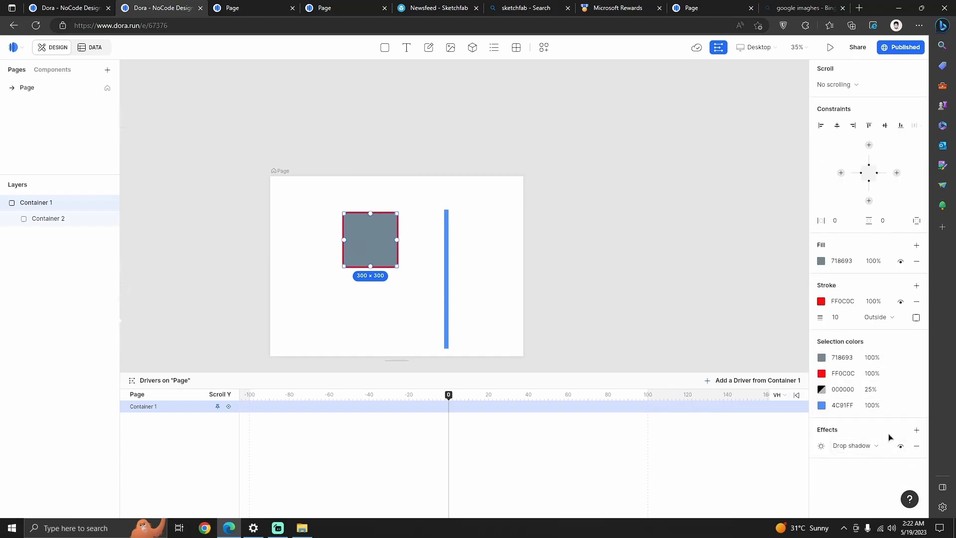
left_click(392, 306)
scroll(341, 262, "up", 10)
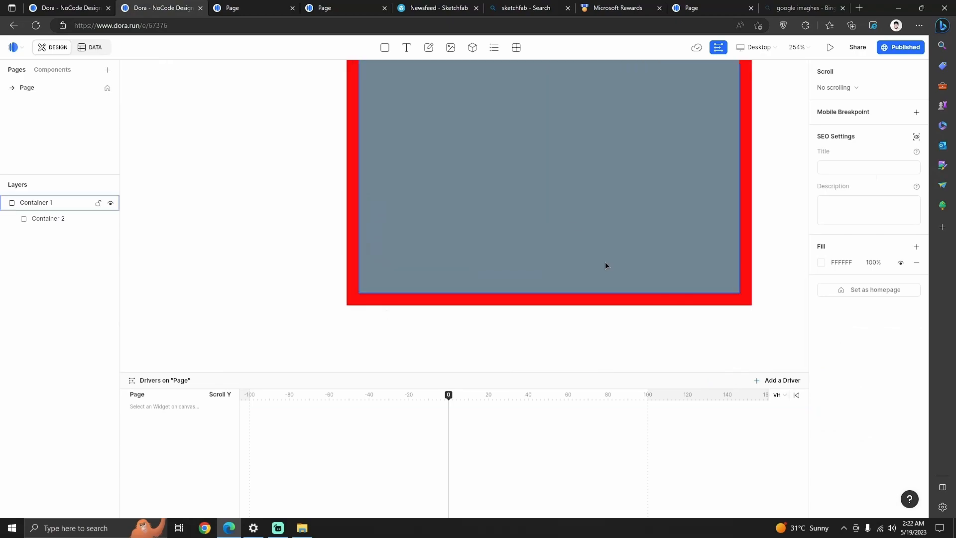
Raise the opacity of the square container's drop shadow colour to 100%
left_click(667, 303)
scroll(847, 454, "down", 3)
left_click(822, 446)
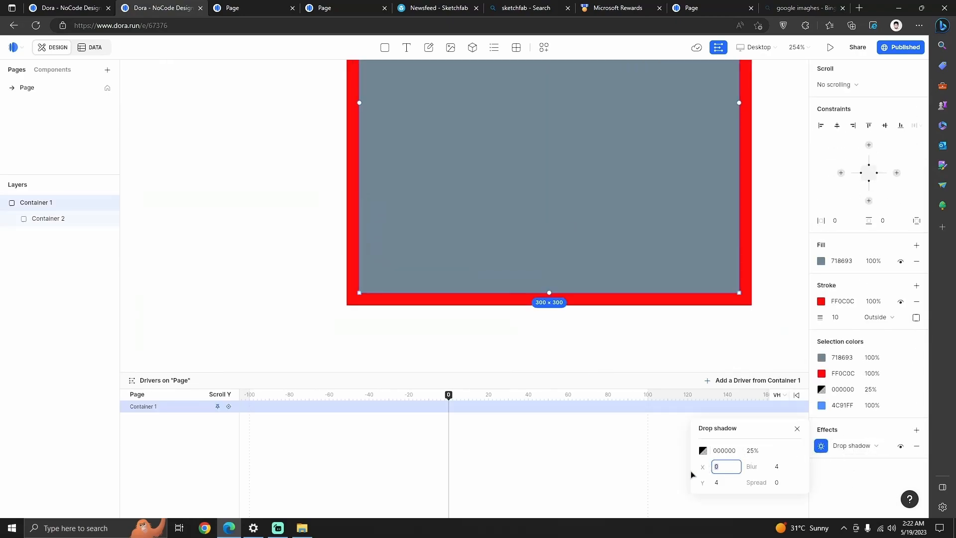
left_click(723, 453)
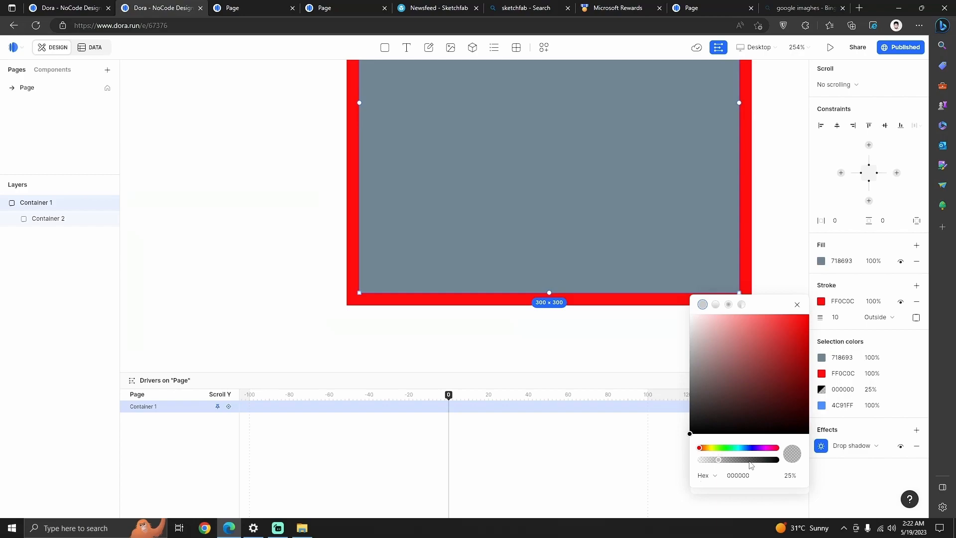
left_click_drag(747, 461, 816, 460)
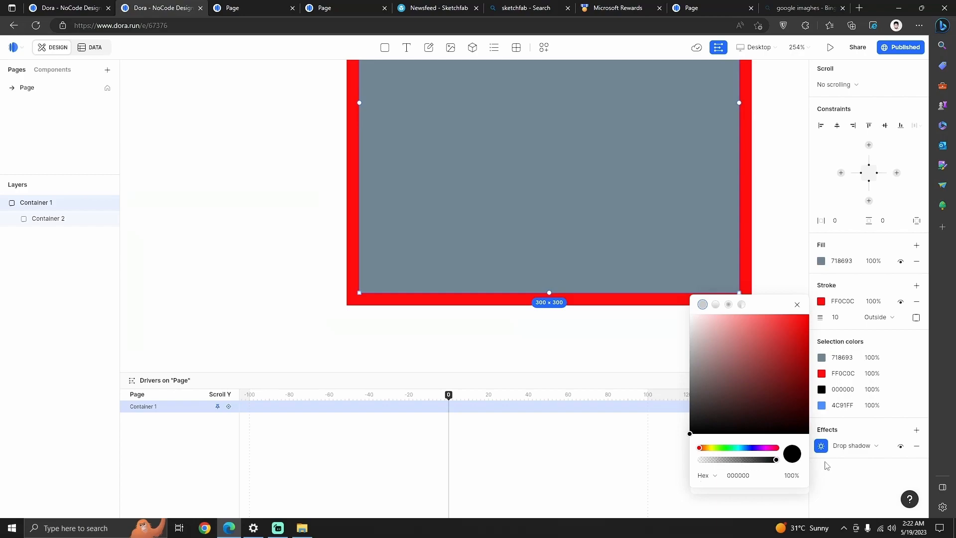
left_click(756, 491)
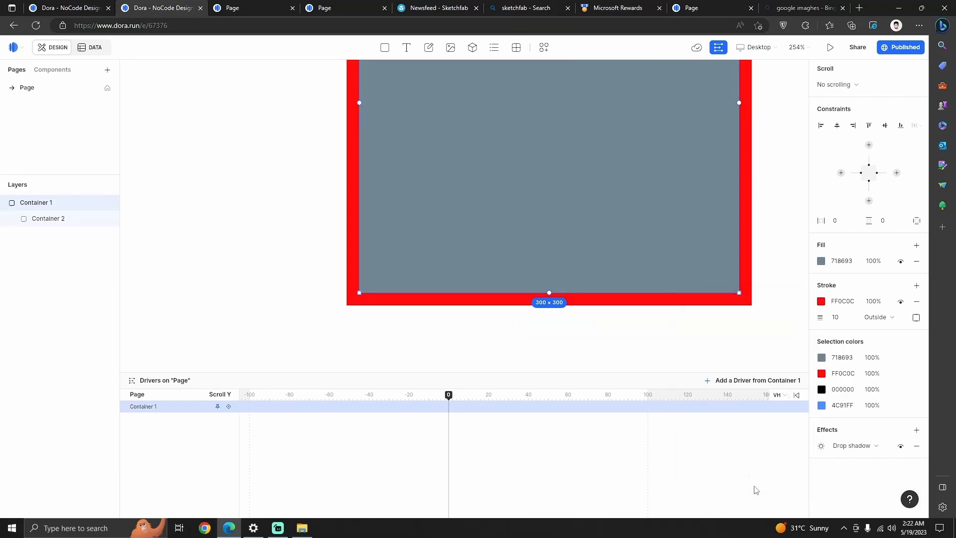
Set the drop shadow's X offset to 8 and its Y offset to 9
left_click(823, 448)
left_click(725, 468)
type("8")
key("Return")
left_click(721, 482)
type("9")
key("Return")
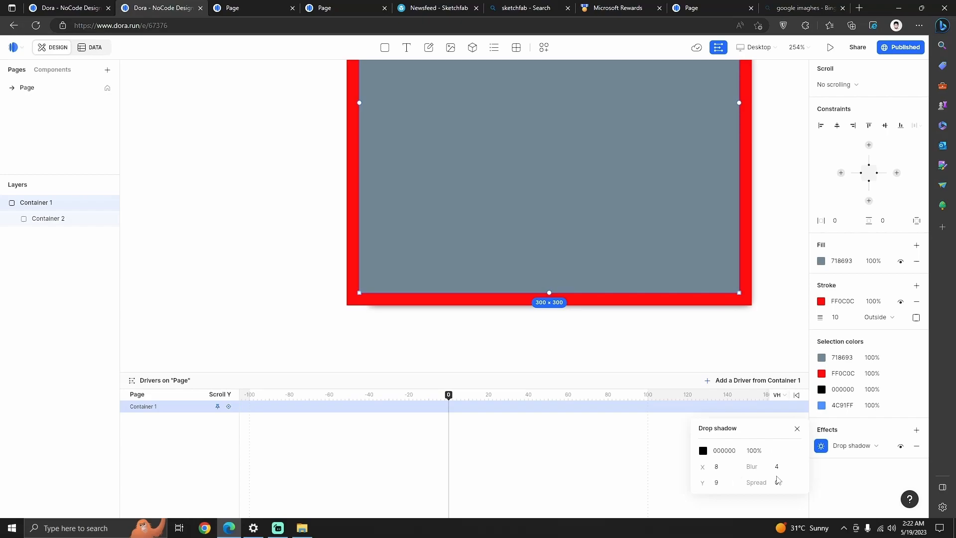
Increase the drop shadow's Y offset to 90 and close its settings
left_click(726, 484)
type("90")
key("Return")
left_click(770, 314)
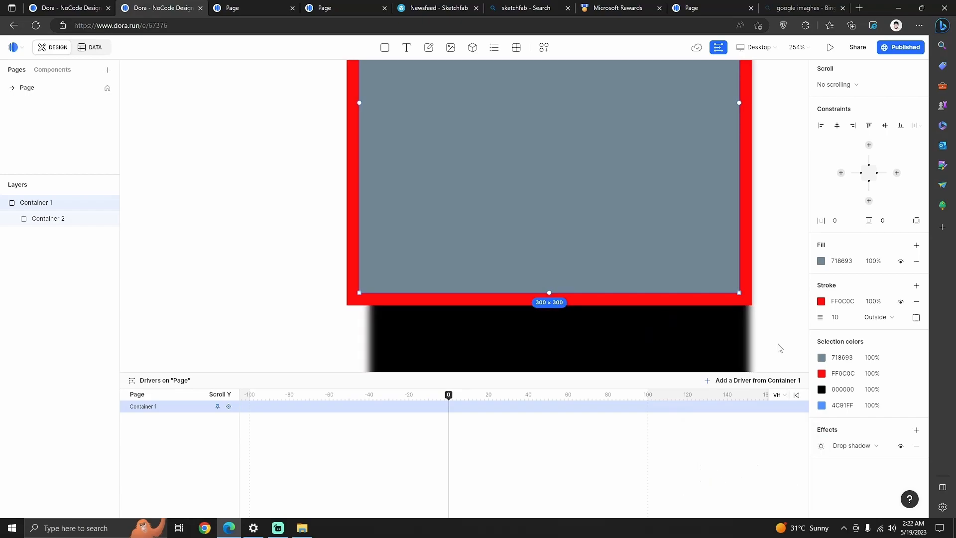
Delete the square container together with its nested container, leaving the page empty
key("Delete")
scroll(582, 256, "down", 5)
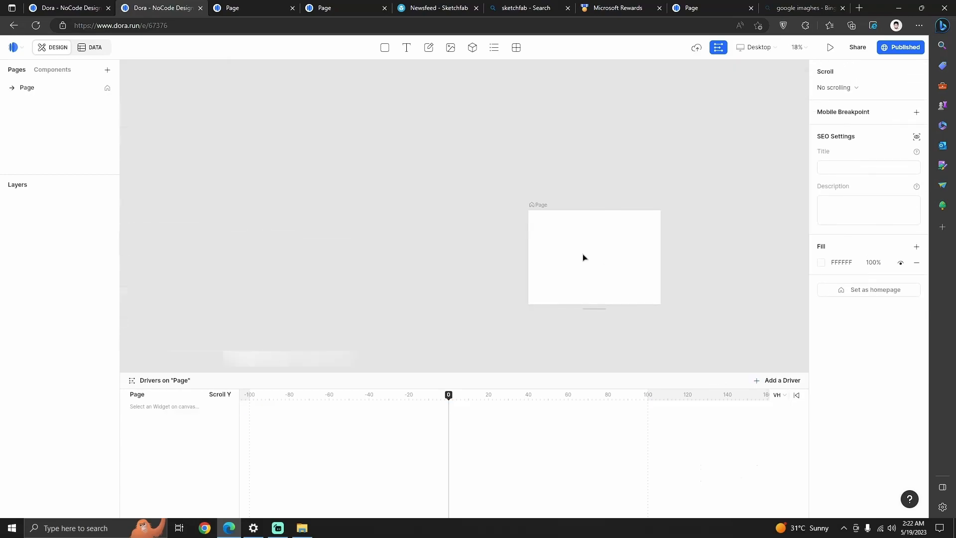
scroll(650, 253, "down", 2)
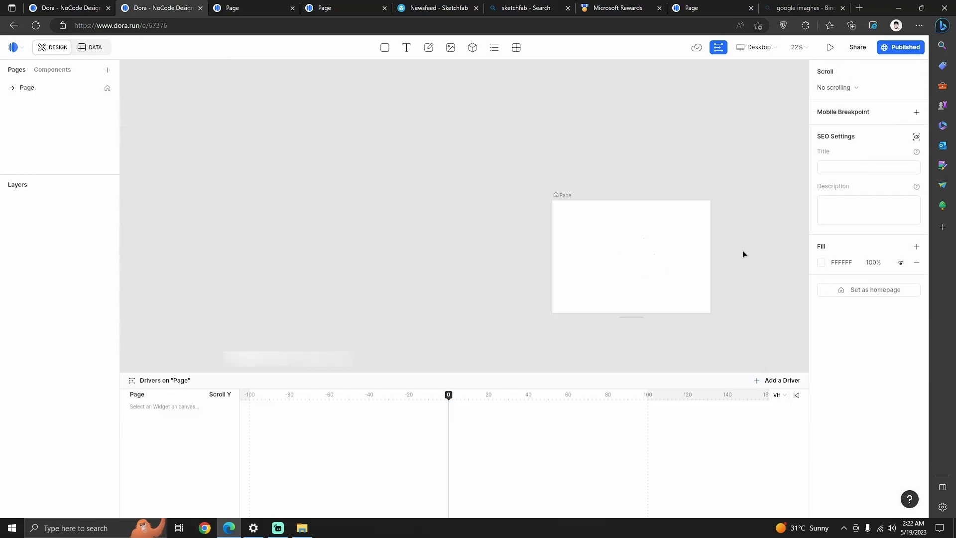
scroll(722, 261, "up", 3)
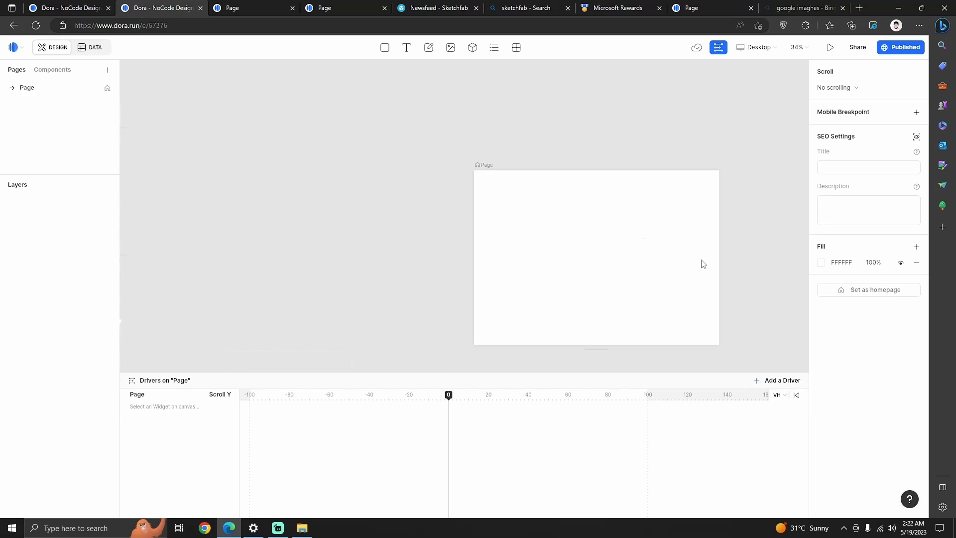
scroll(746, 265, "down", 2)
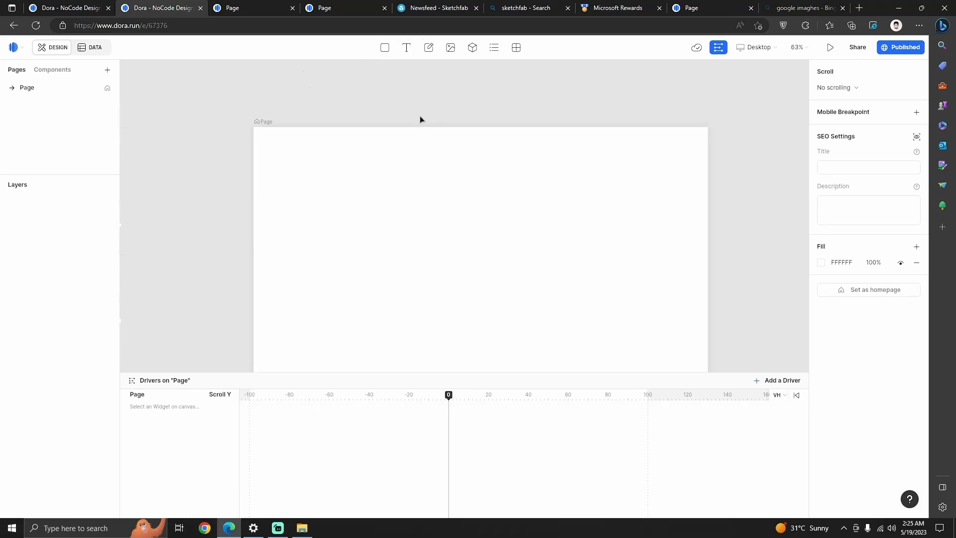
Hide and reshow the keyframe panel, and place the timeline playhead at 0
left_click(718, 48)
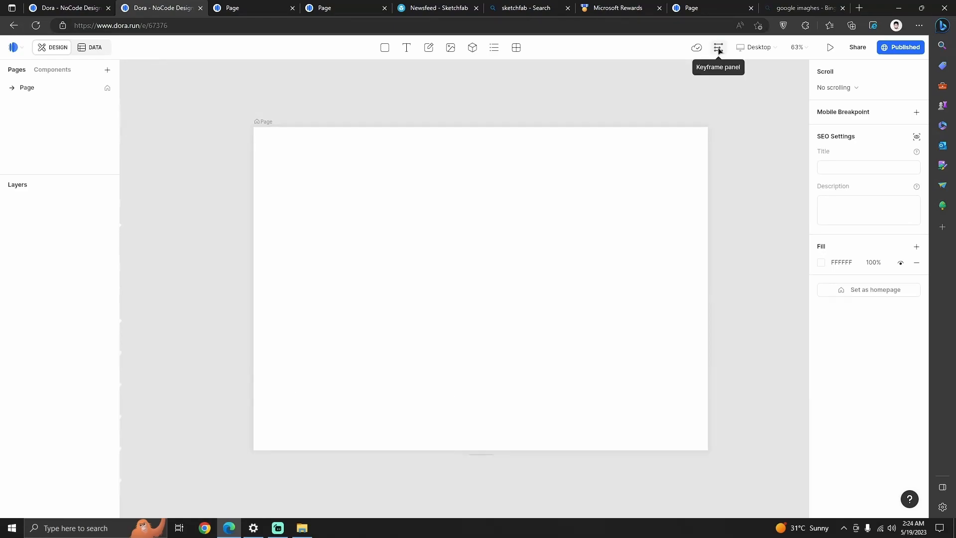
left_click(718, 48)
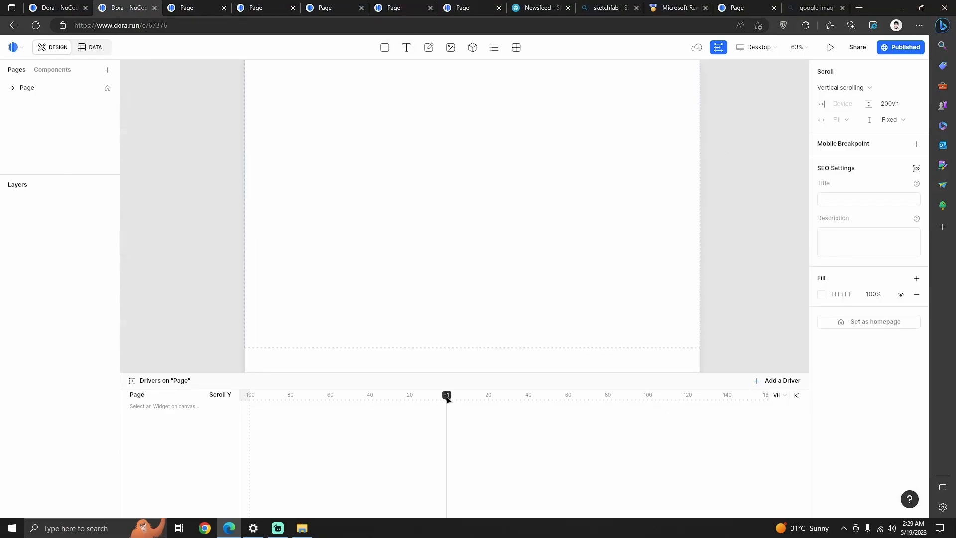
left_click_drag(447, 394, 449, 399)
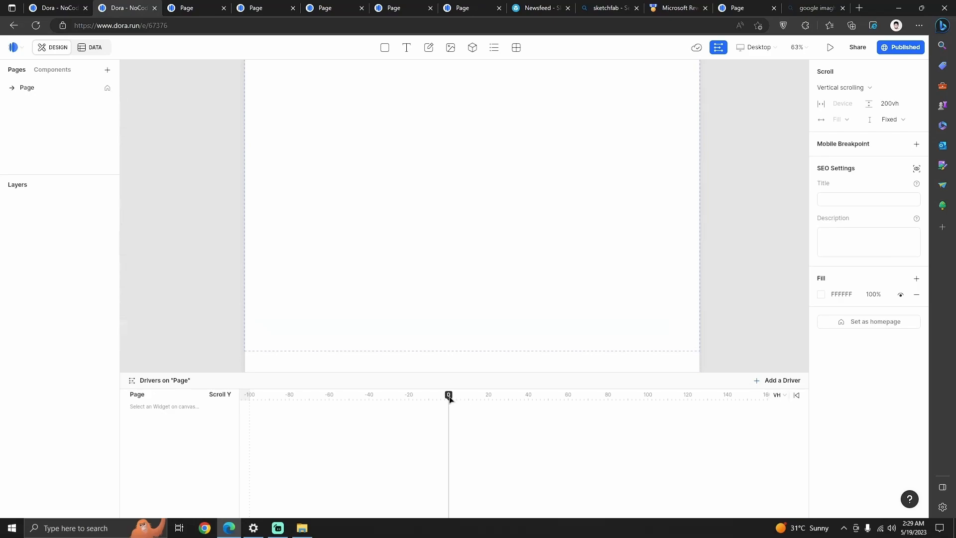
Draw a tall container about 368 × 677 in the page's first viewport and add a keyframe for it at 0
scroll(507, 315, "up", 5)
scroll(517, 290, "down", 3)
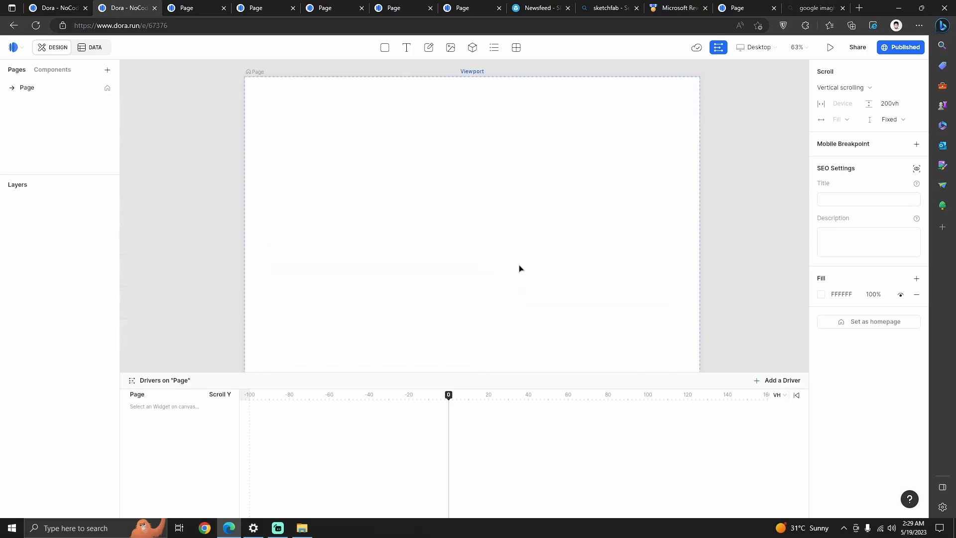
scroll(568, 203, "down", 3)
scroll(626, 227, "down", 3)
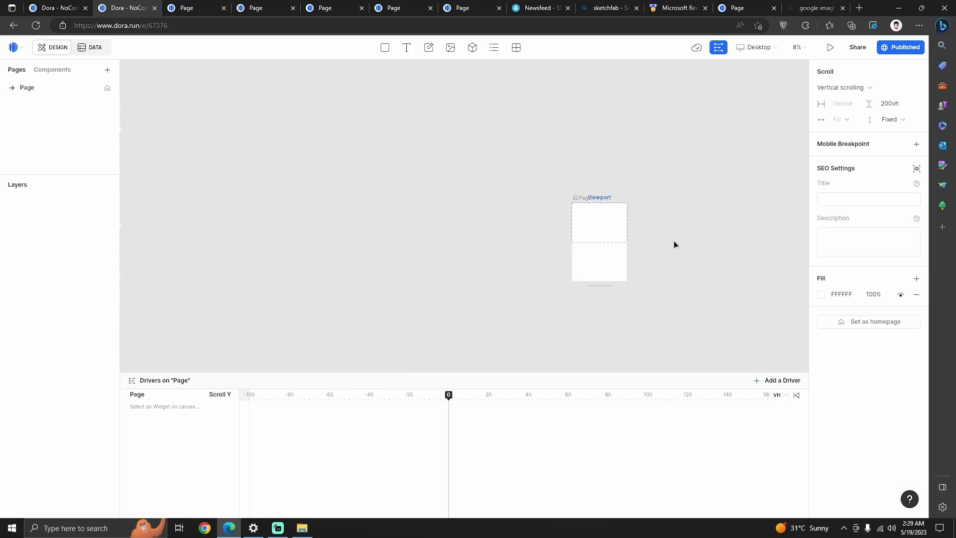
left_click(384, 48)
mouse_move(361, 149)
left_mouse_down()
mouse_move(396, 173)
mouse_move(392, 211)
left_mouse_up()
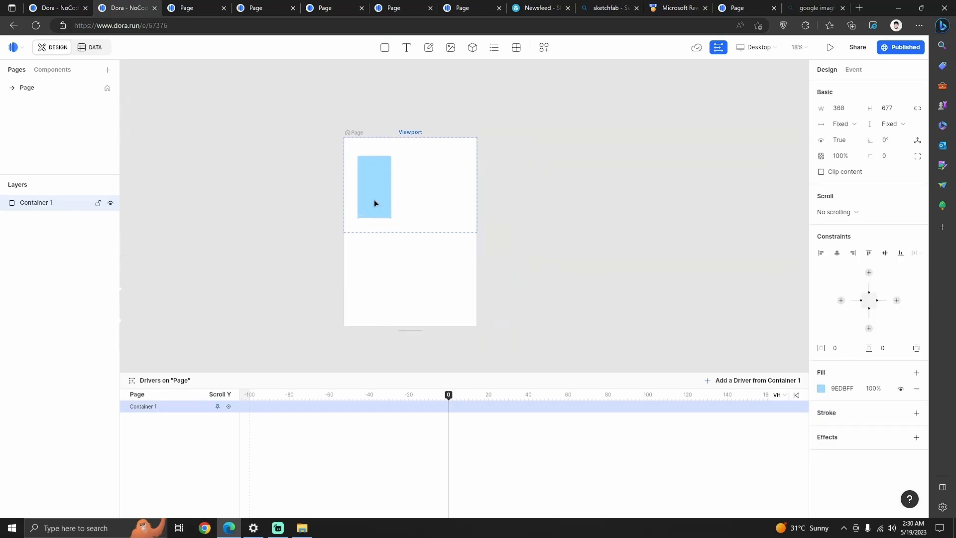
left_click(371, 181)
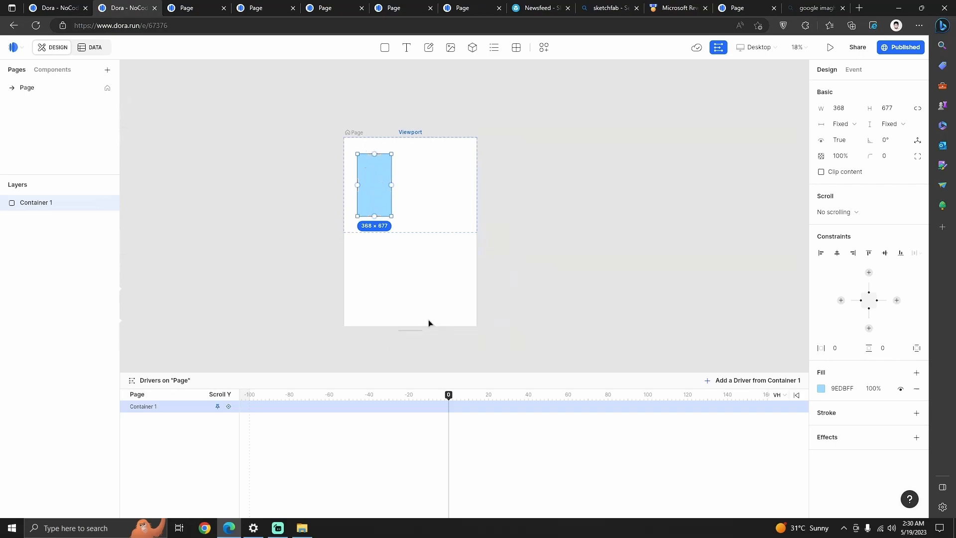
left_click(228, 407)
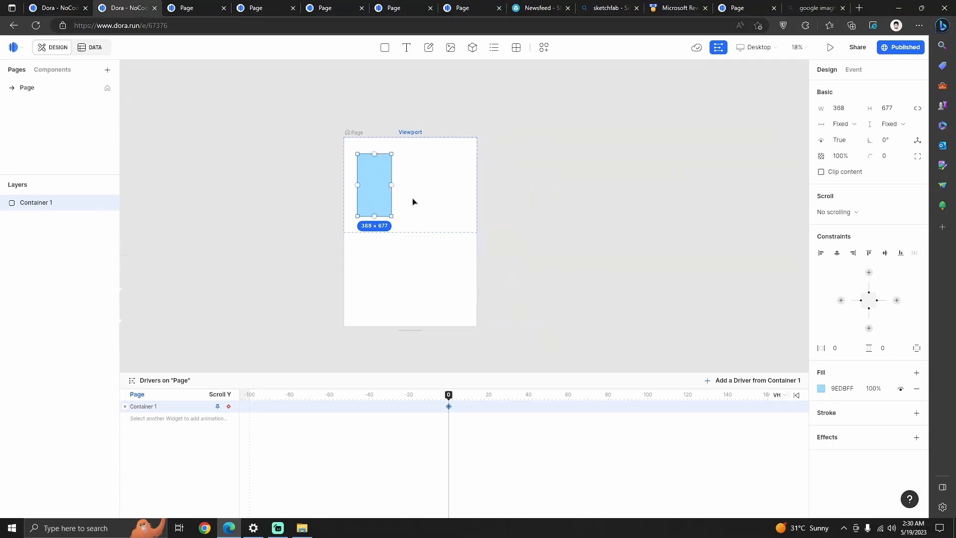
Add a keyframe at 100 with the container moved into the second viewport and resized to about 915 × 416
left_click_drag(449, 395, 648, 404)
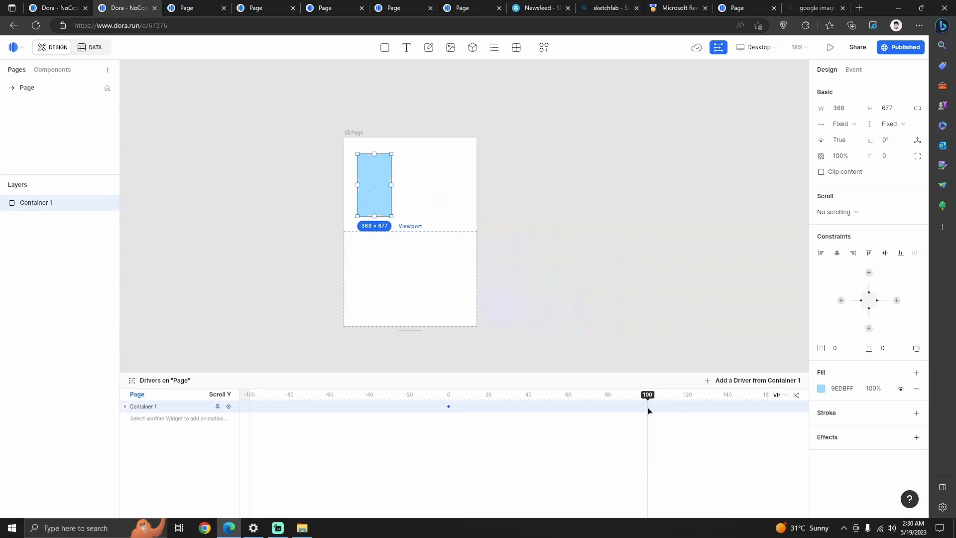
left_click(229, 406)
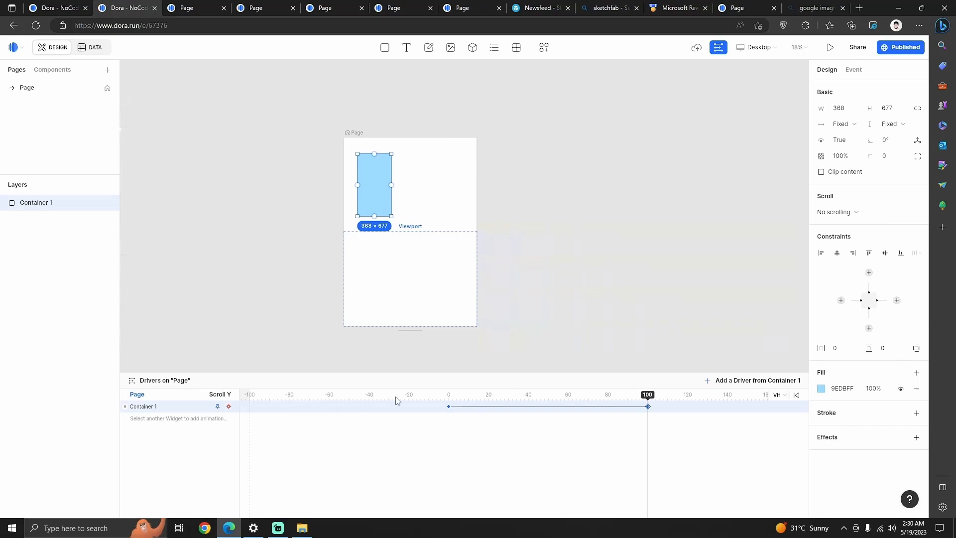
left_click_drag(375, 179, 364, 268)
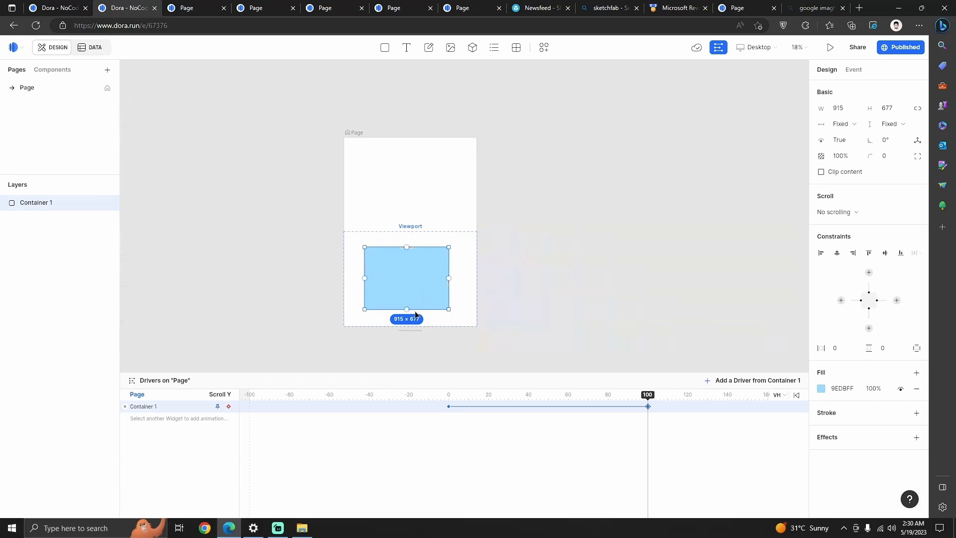
left_click_drag(417, 308, 418, 285)
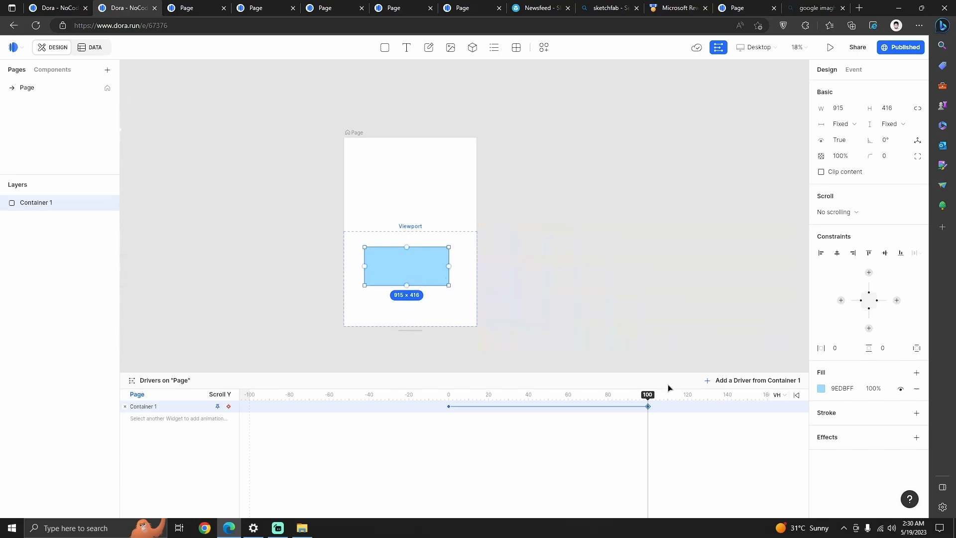
At the 100 keyframe, set the container's fill to FF00BB, its corner radius to 171 and its rotation to 22°
left_click(821, 389)
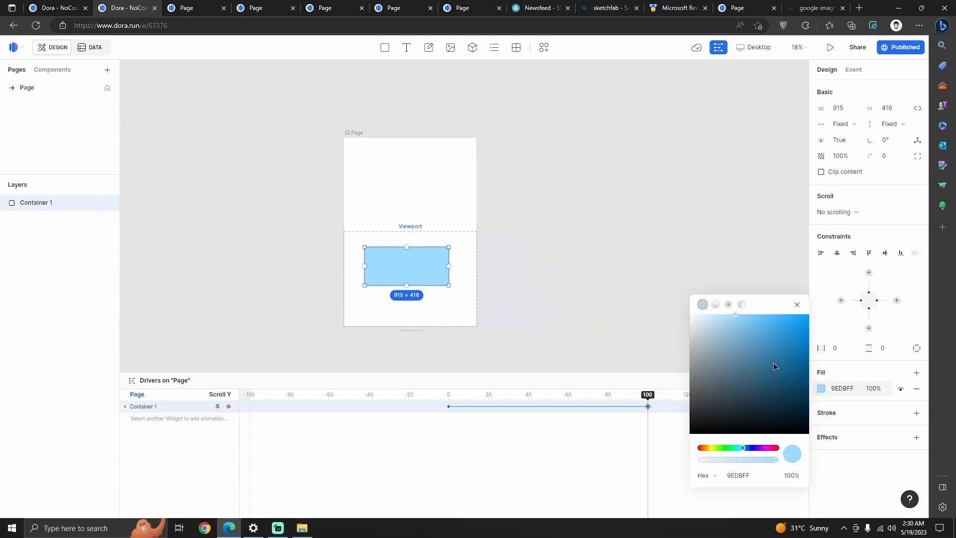
left_click(766, 449)
left_click_drag(772, 380, 821, 302)
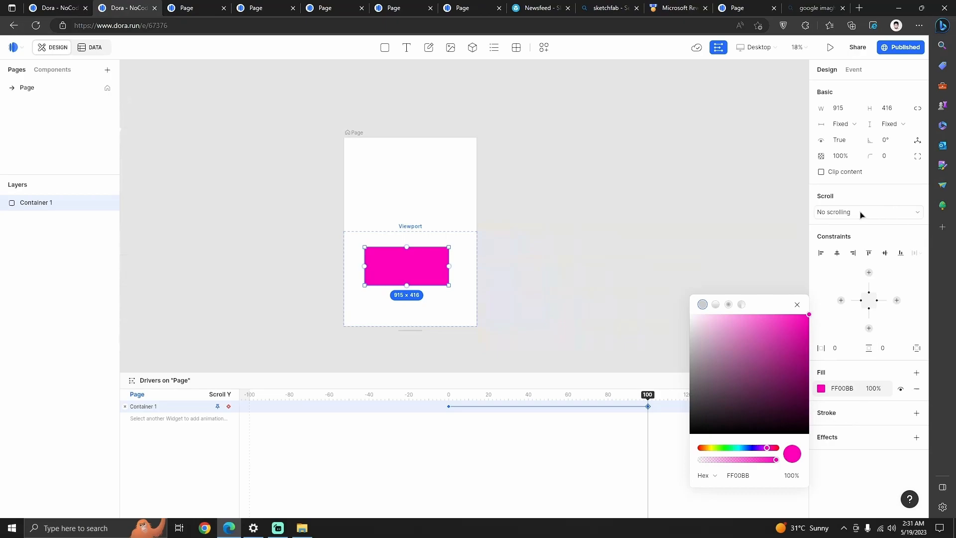
left_click_drag(870, 156, 952, 159)
mouse_move(869, 141)
left_mouse_down()
mouse_move(889, 141)
mouse_move(879, 142)
left_mouse_up()
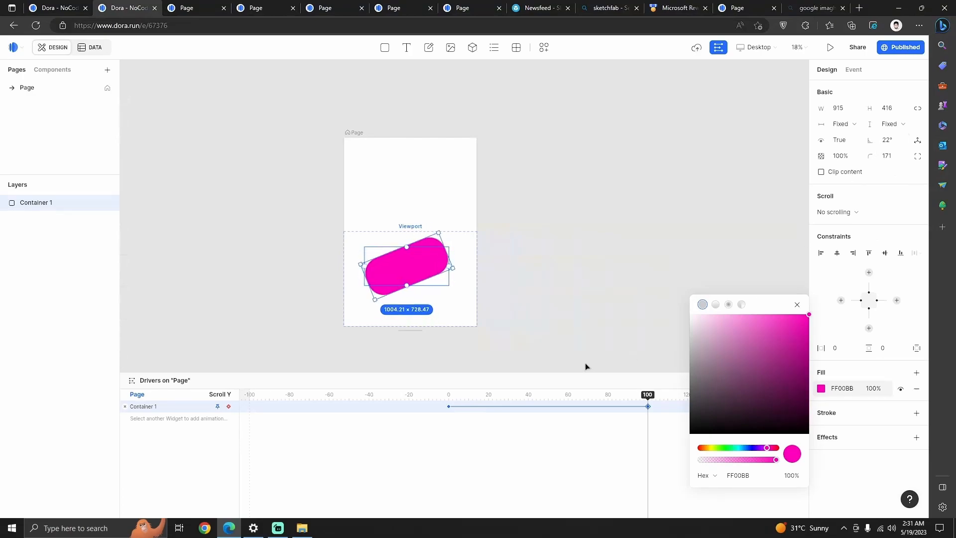
left_click(558, 357)
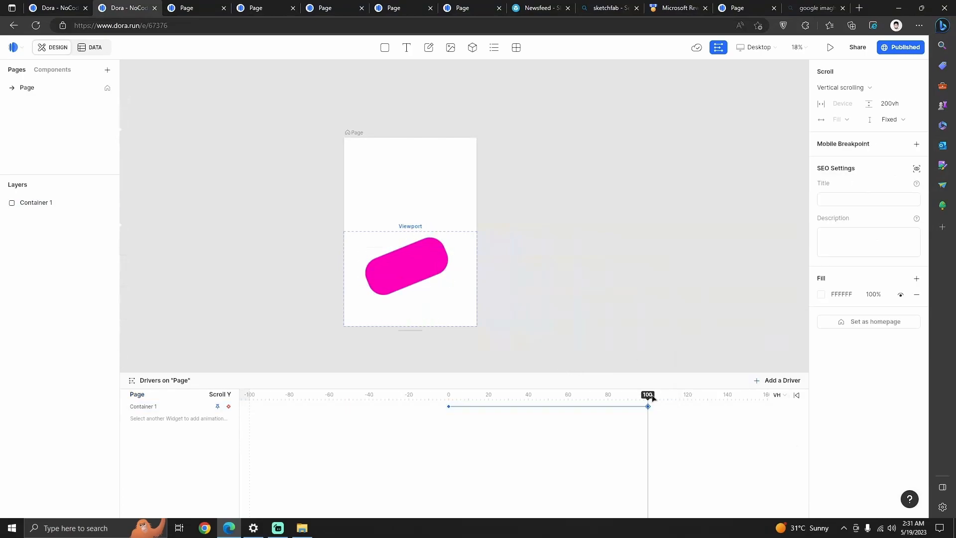
Scrub the timeline near the 100 keyframe, preview the page to check the scroll animation, and return to the editor
mouse_move(652, 397)
left_mouse_down()
mouse_move(447, 396)
mouse_move(650, 413)
left_mouse_up()
left_click(830, 47)
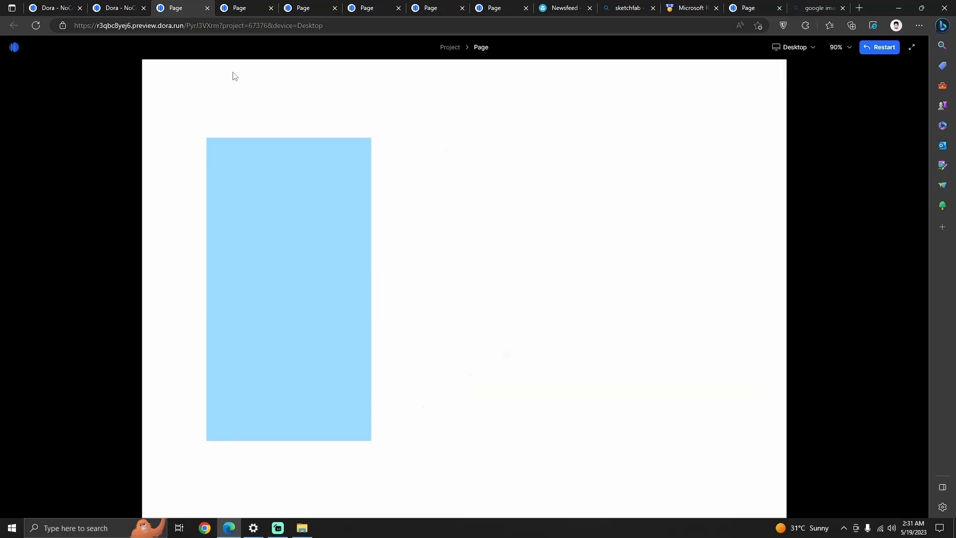
left_click(122, 7)
Delete the animated pink container and return the timeline playhead to 0
left_click_drag(559, 308, 383, 249)
key("Delete")
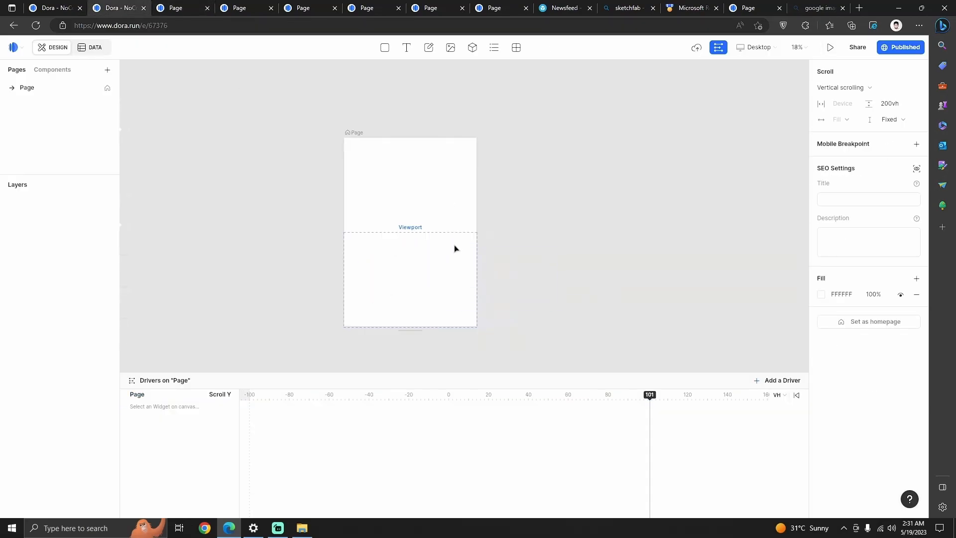
left_click_drag(655, 396, 449, 386)
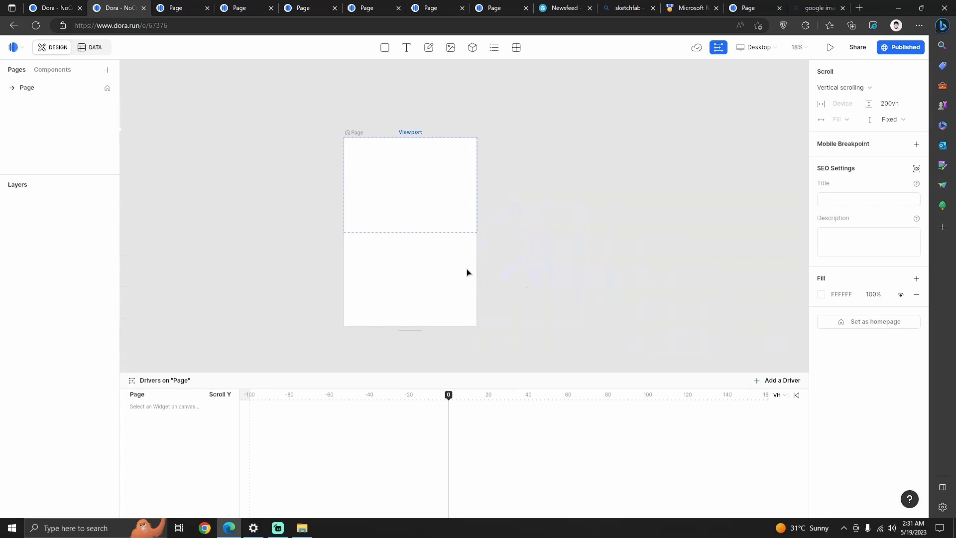
Draw a new container about 721 × 477 in the first viewport and add a keyframe for it at 0
left_click(385, 47)
left_click_drag(369, 160, 436, 204)
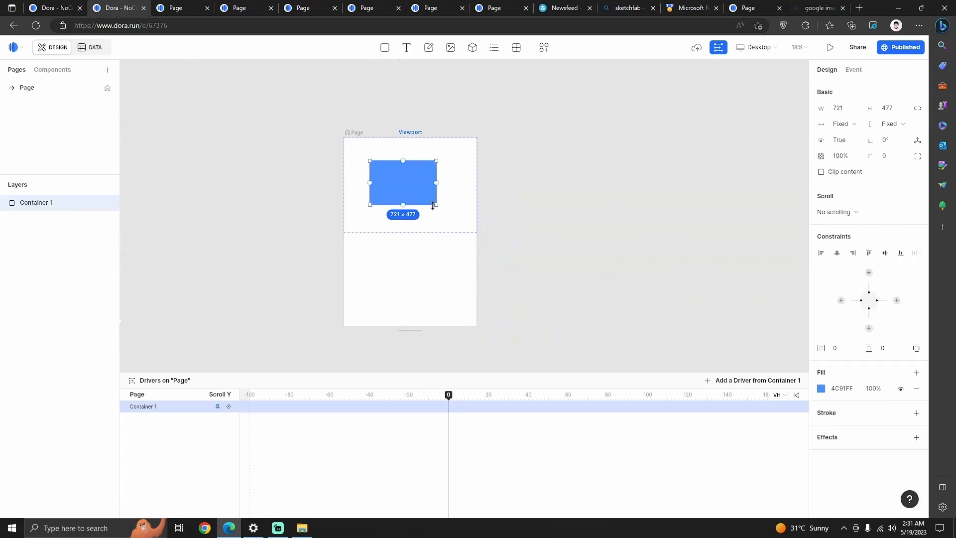
left_click(229, 407)
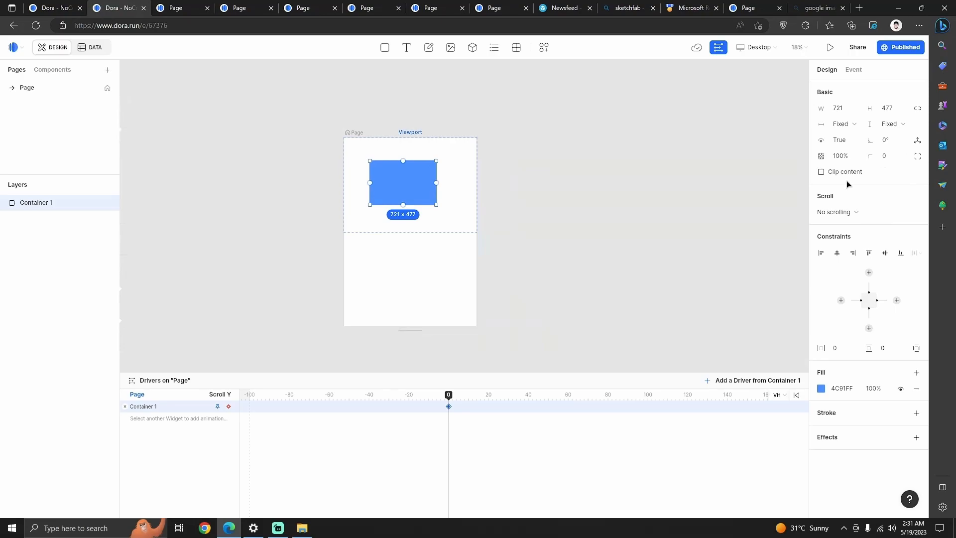
Add a keyframe at 139 with the container moved down into the lower viewport and its height reduced to about 130
left_click_drag(449, 398, 726, 408)
left_click(229, 407)
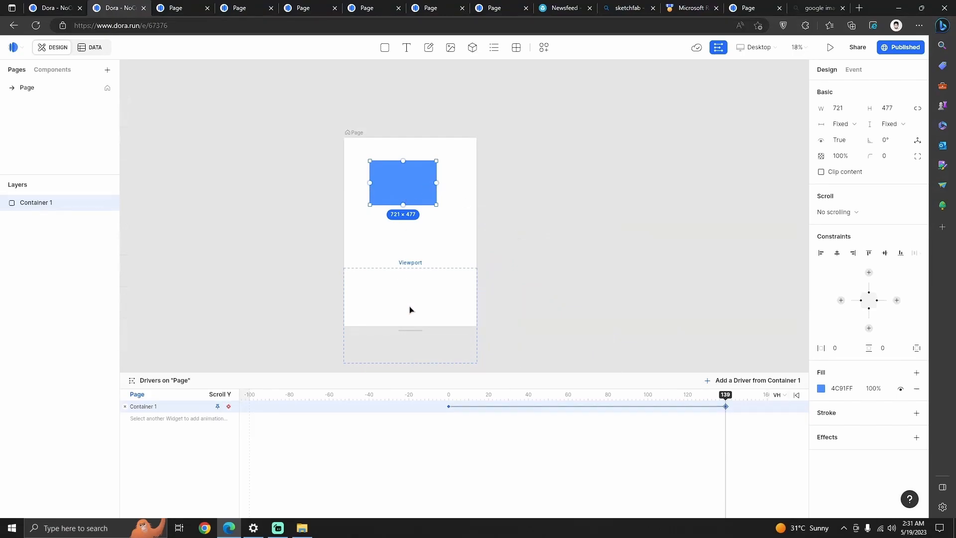
left_click_drag(398, 172, 413, 288)
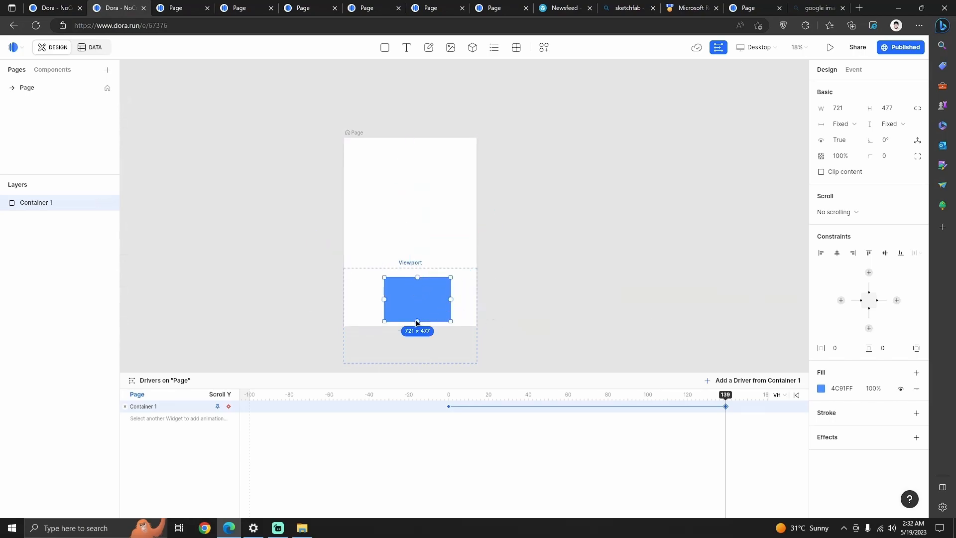
left_click_drag(422, 323, 421, 289)
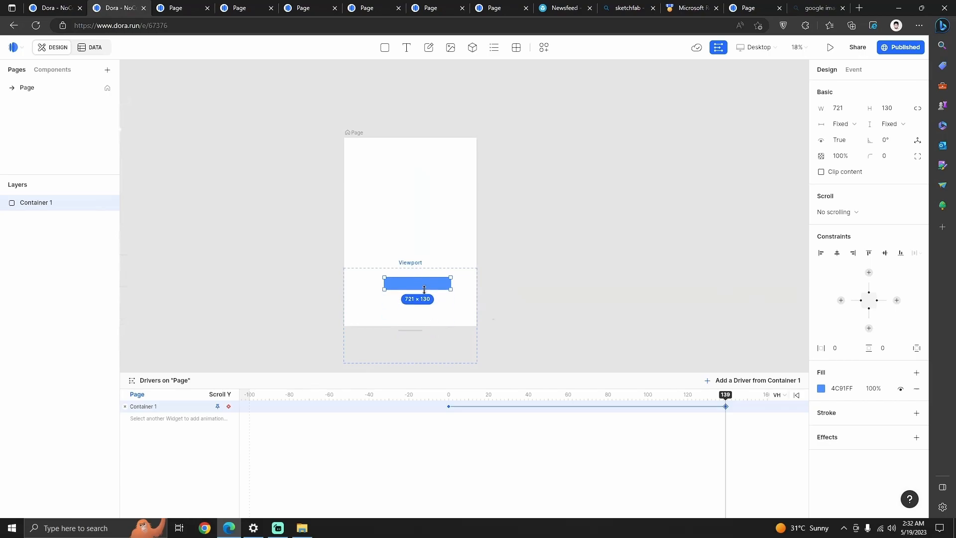
left_click(682, 405)
mouse_move(683, 406)
left_mouse_down()
mouse_move(478, 406)
mouse_move(725, 408)
mouse_move(526, 407)
mouse_move(682, 407)
left_mouse_up()
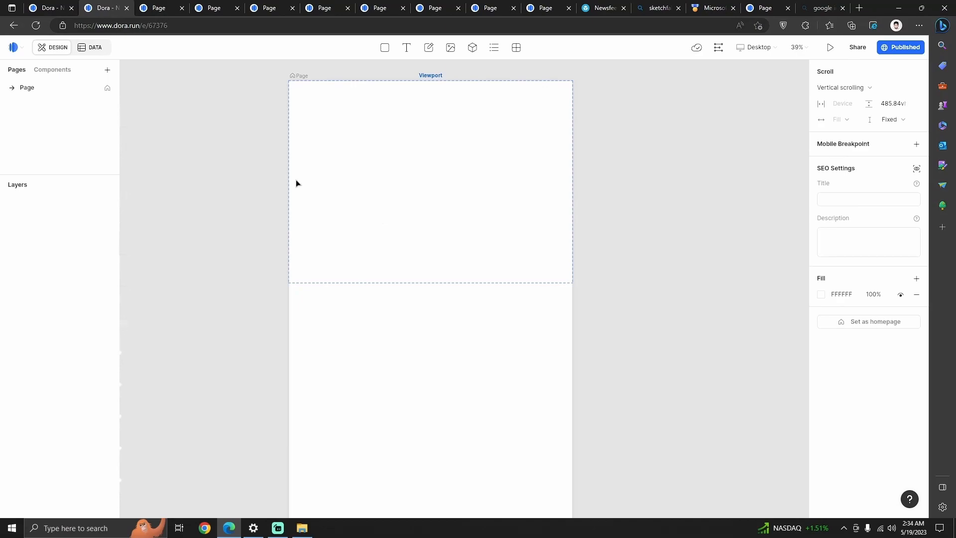
scroll(295, 184, "up", 3)
scroll(477, 262, "up", 3)
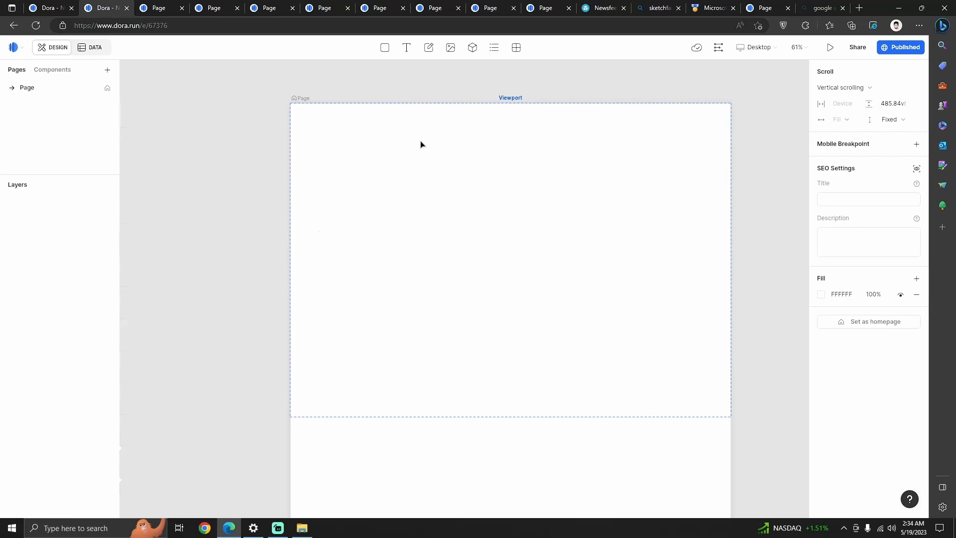
Close the leftover test preview and published page tabs, keeping the Jumbo Truck preview tab open
left_click(218, 10)
left_click(238, 8)
left_click(238, 9)
left_click(238, 9)
left_click(238, 9)
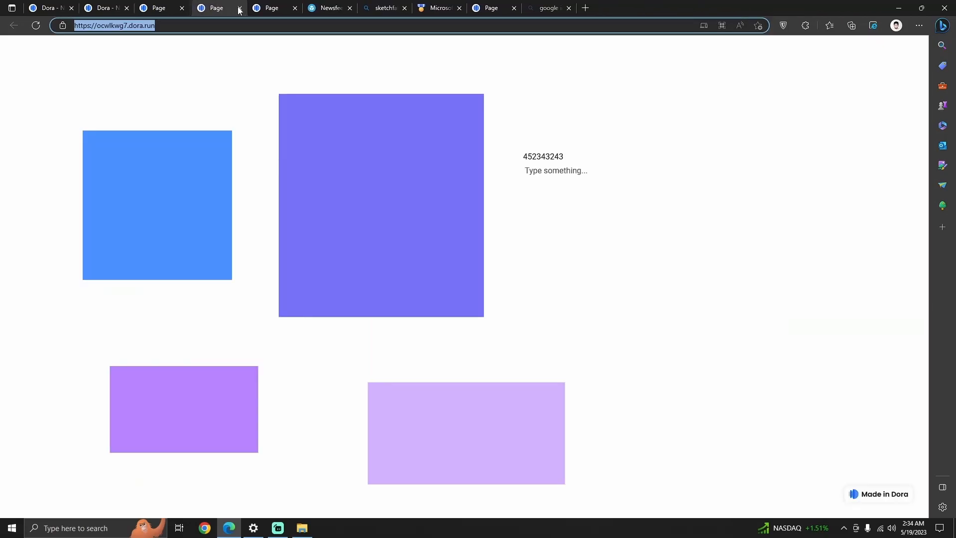
left_click(238, 9)
left_click(237, 8)
left_click(226, 5)
left_click_drag(443, 5, 182, 5)
left_click(247, 6)
left_click(243, 5)
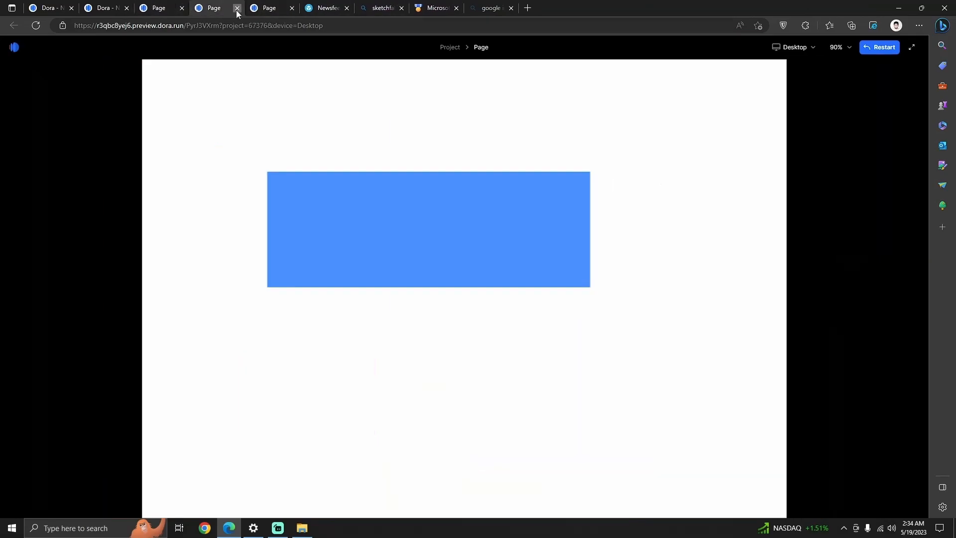
left_click(237, 8)
left_click(237, 8)
Review the finished Jumbo Truck preview by scrolling it, glance at the Dora home page, and return to the project editor
left_click(159, 7)
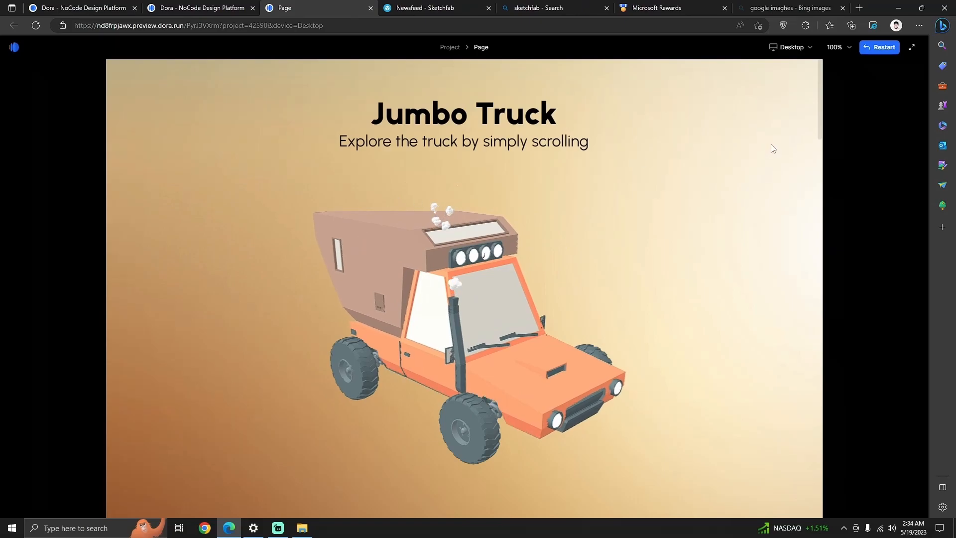
scroll(620, 267, "down", 3)
scroll(616, 257, "up", 3)
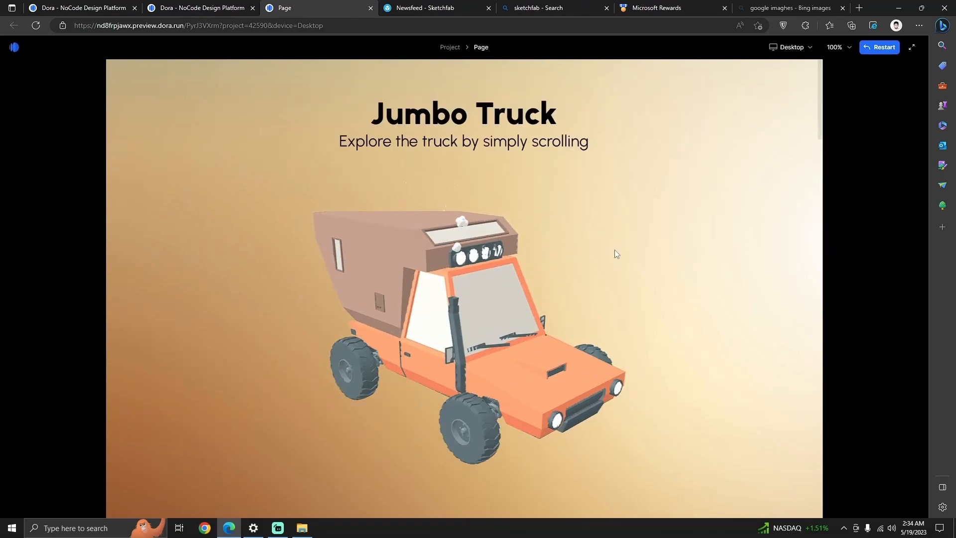
left_click(119, 5)
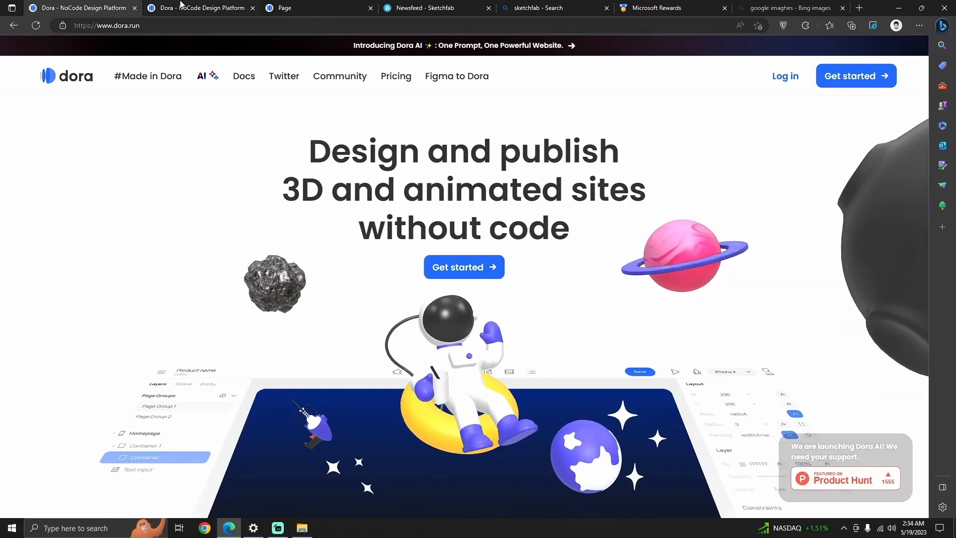
left_click(186, 8)
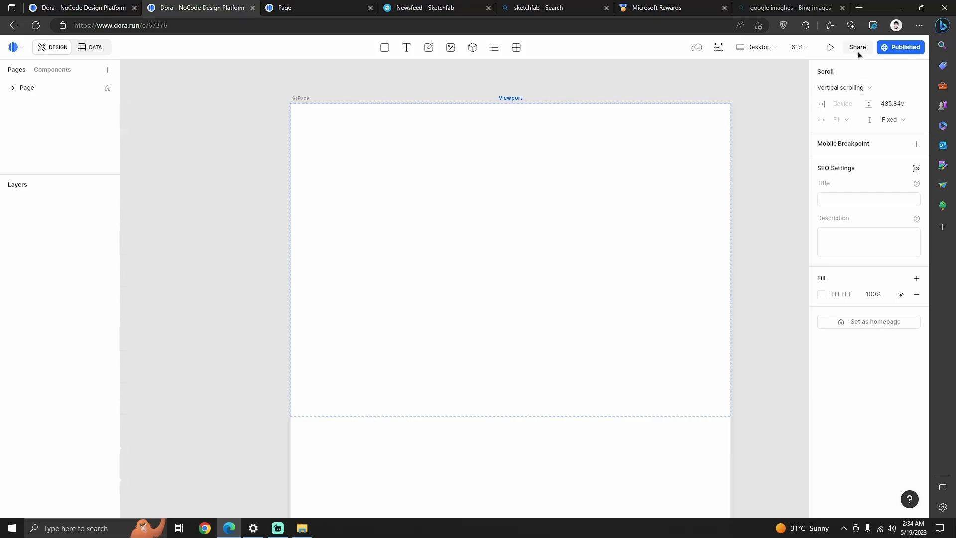
Search the web for "freepick" in a new browser tab and open the Freepik website
left_click(859, 8)
type("freepick")
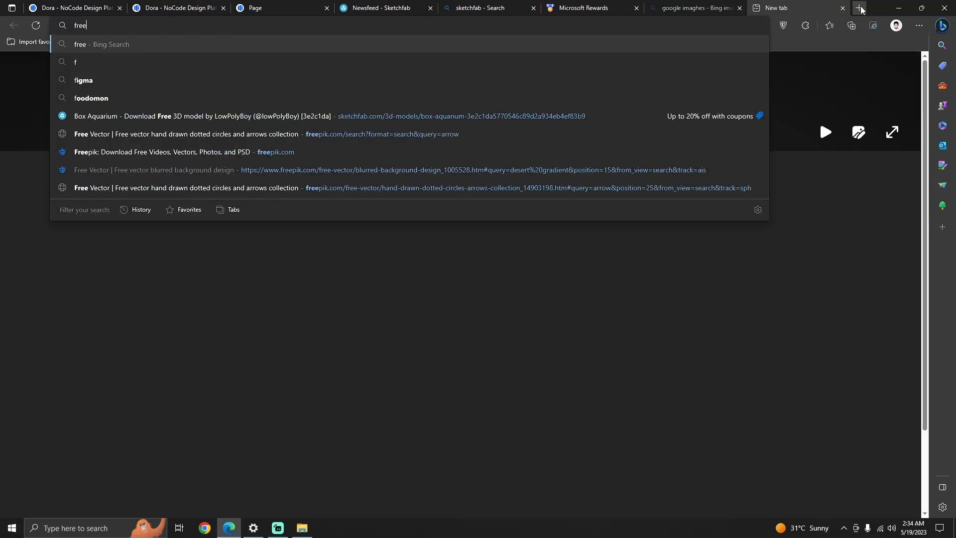
key("Return")
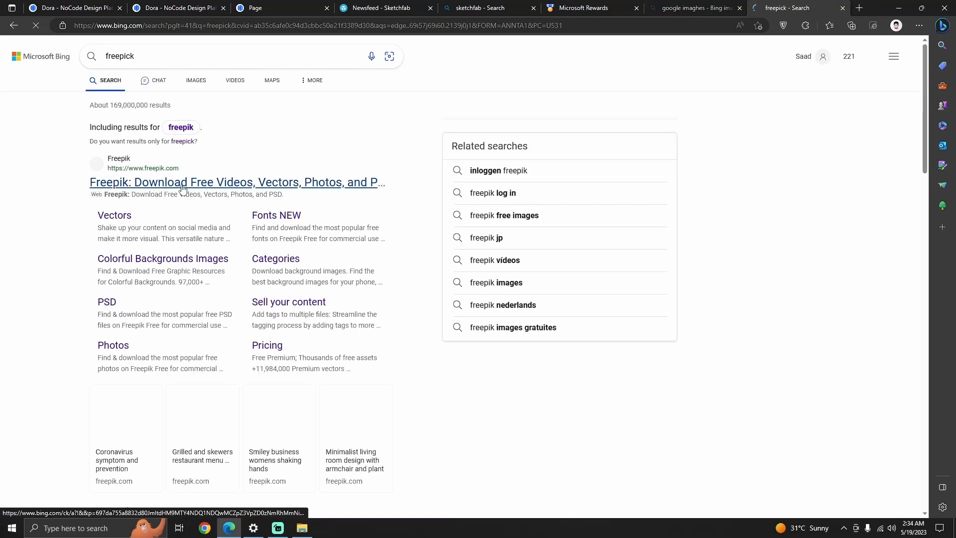
left_click(179, 183)
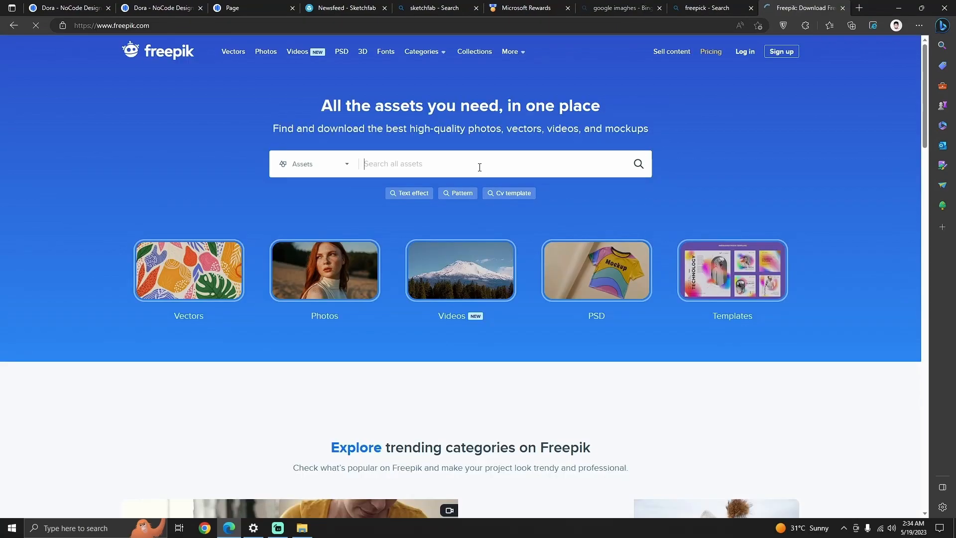
Search Freepik for "desert background" and limit the results to the Free license
scroll(392, 308, "down", 8)
scroll(452, 303, "up", 8)
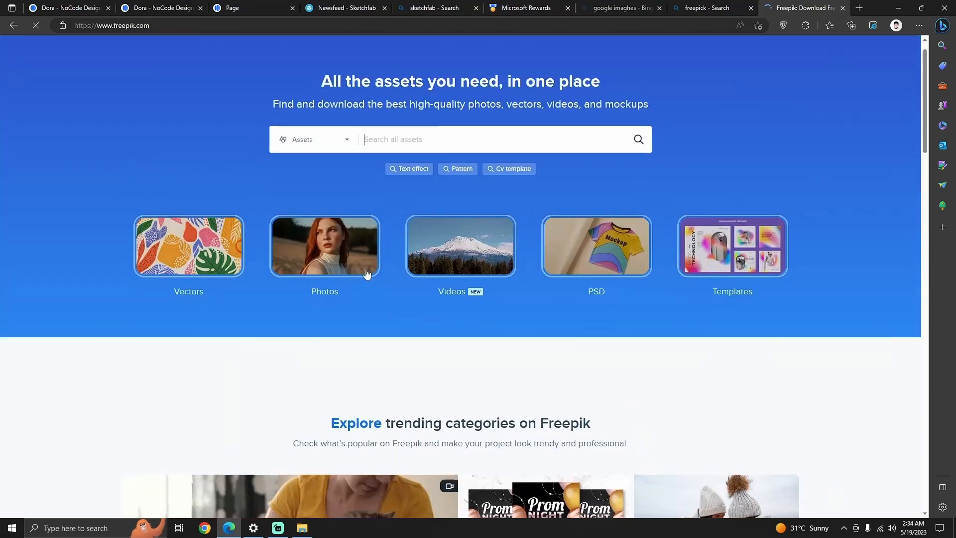
type("desert background")
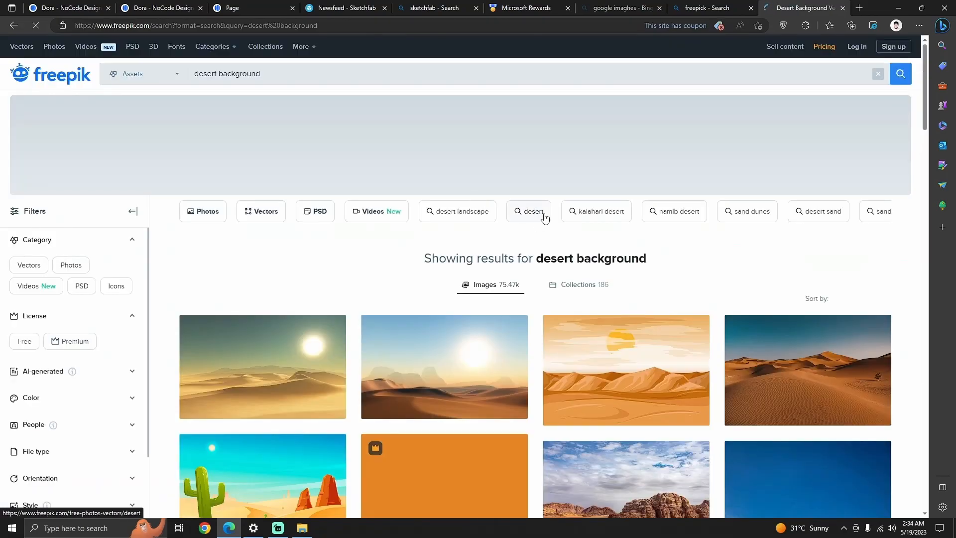
scroll(544, 215, "down", 5)
scroll(608, 277, "down", 3)
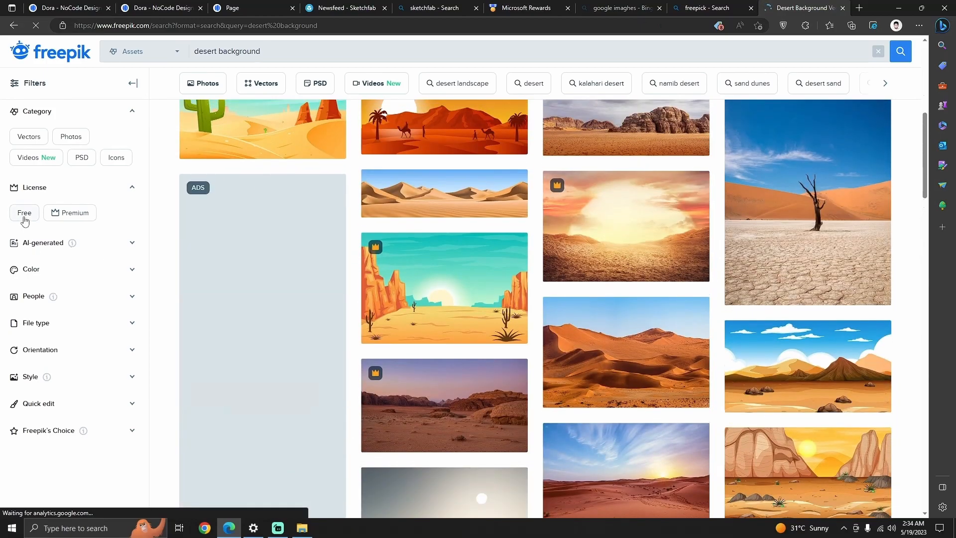
left_click(24, 213)
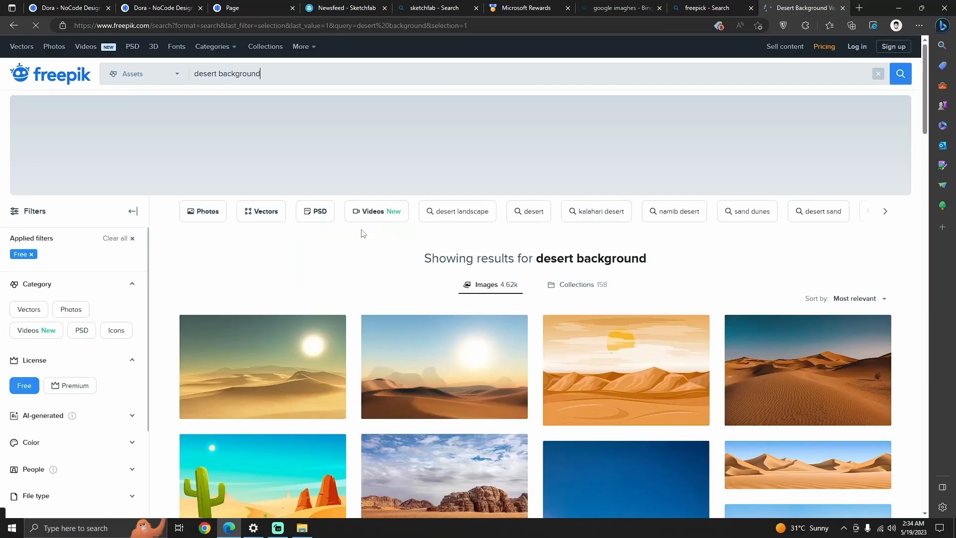
Browse the free desert background results for images suitable as the website's backdrop
scroll(504, 295, "down", 3)
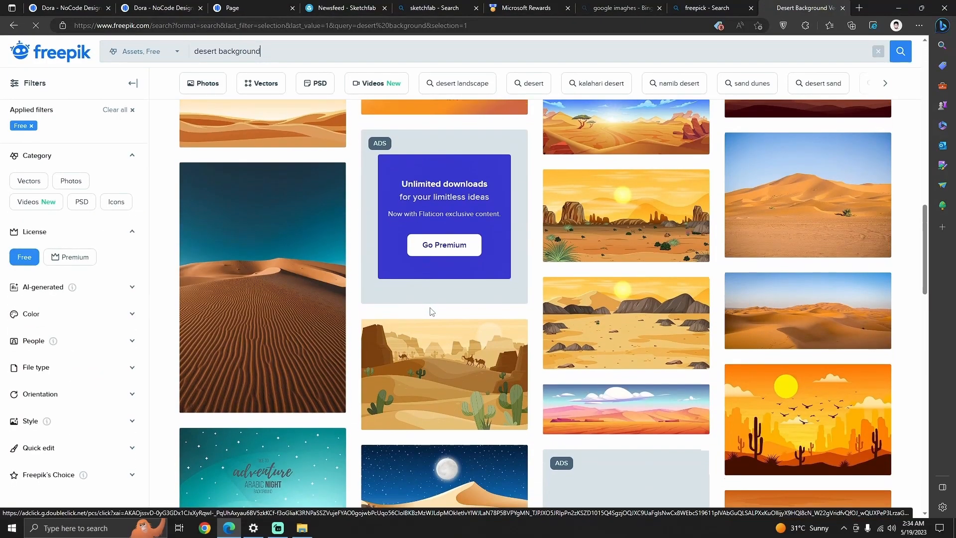
scroll(629, 359, "down", 4)
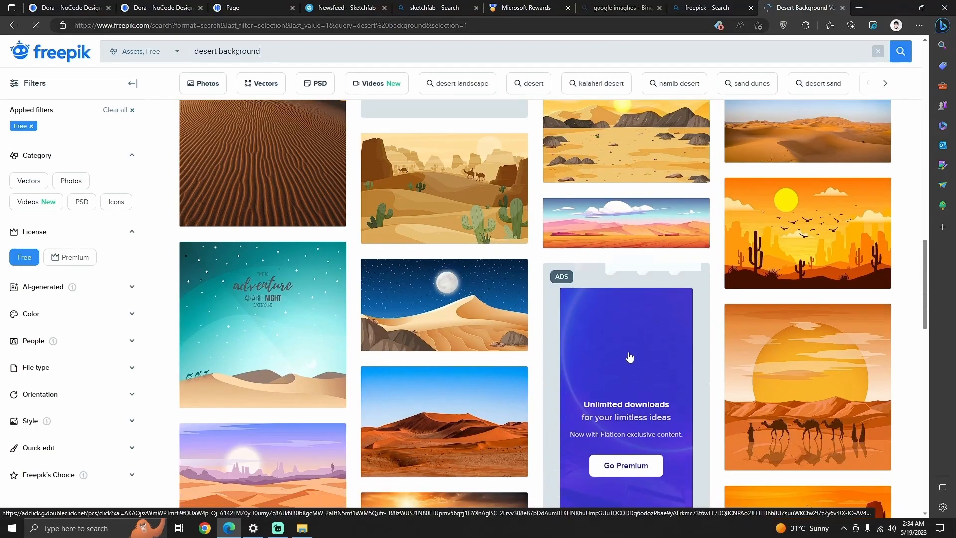
scroll(578, 321, "down", 3)
scroll(572, 337, "down", 3)
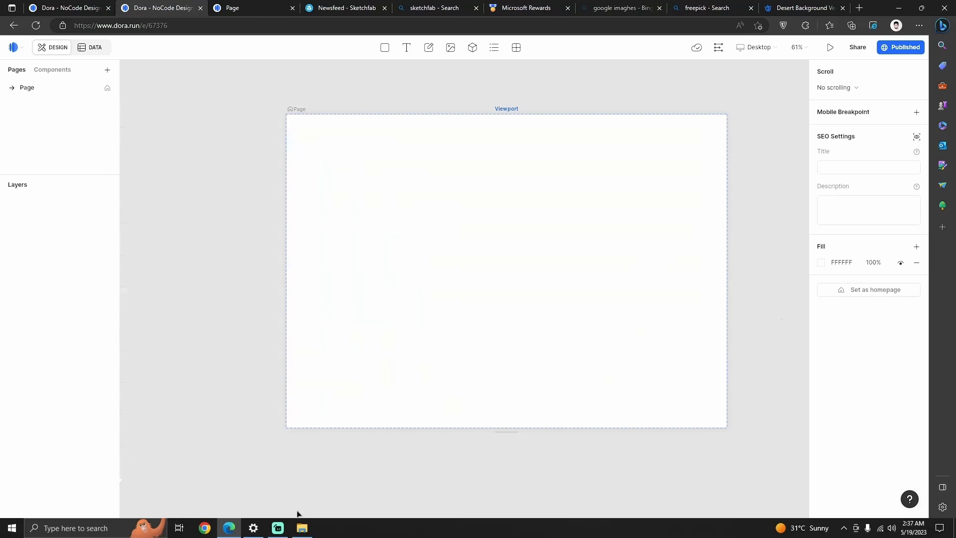
Import the Group 326 gradient image from the Downloads folder onto the Dora page and centre it in the viewport
left_click(302, 527)
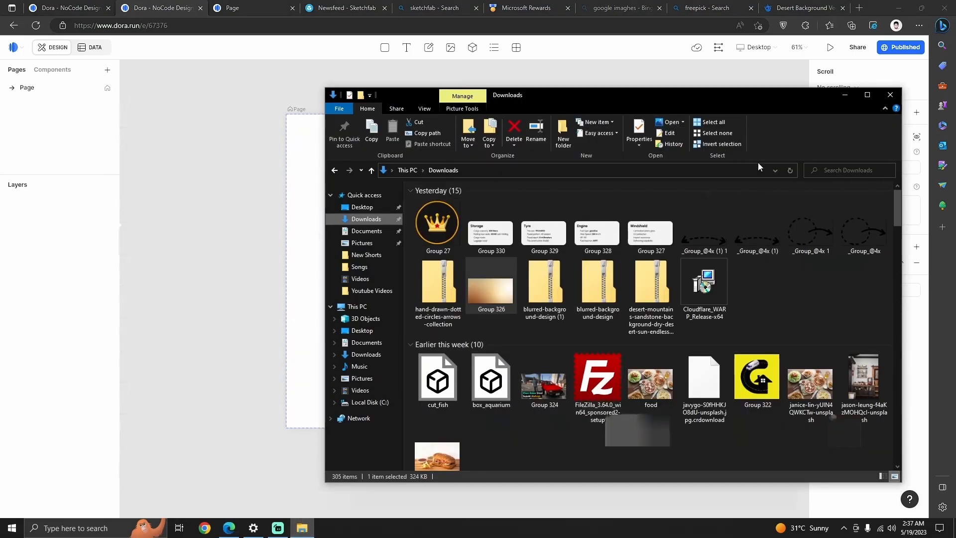
left_click_drag(648, 99, 764, 178)
left_click_drag(764, 455, 365, 295)
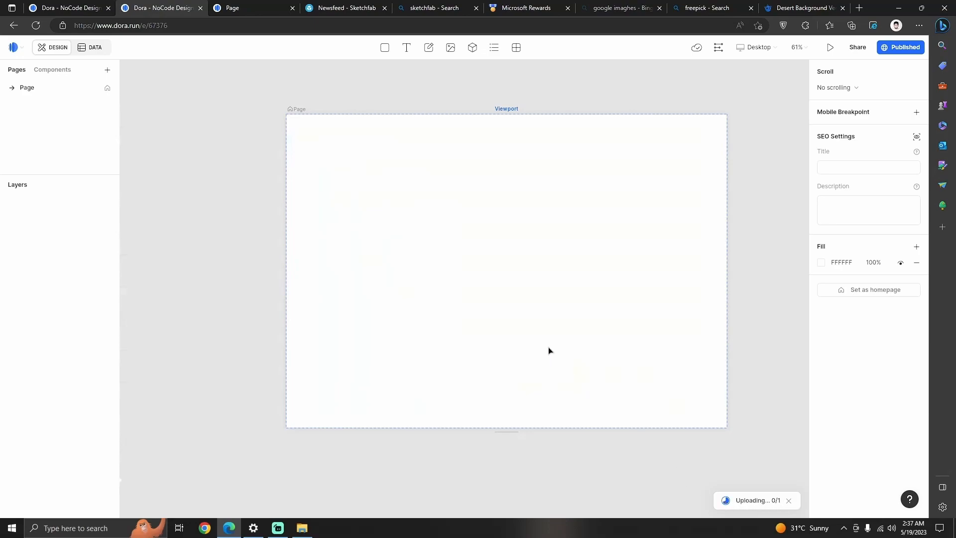
left_click_drag(576, 390, 524, 277)
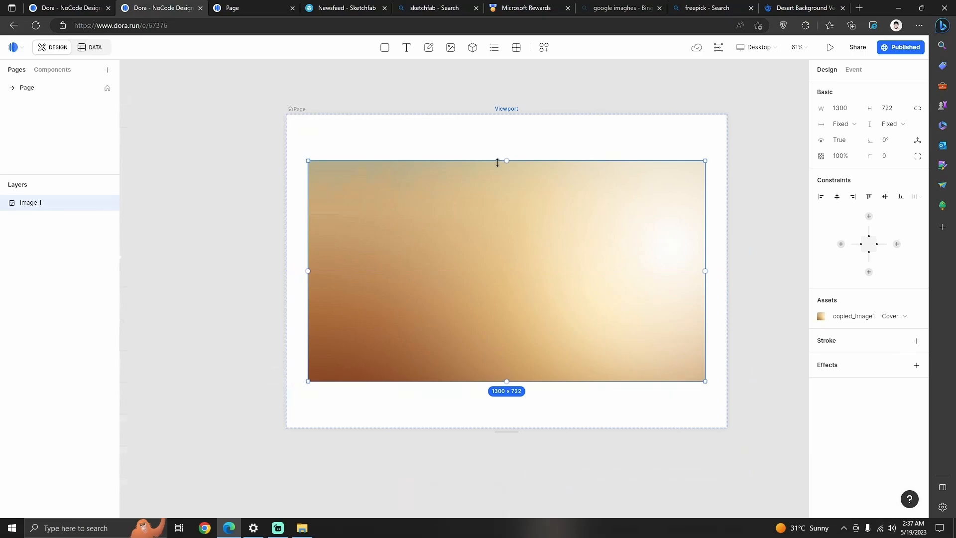
Rename the imported image layer as Background
double_click(31, 202)
type("Background")
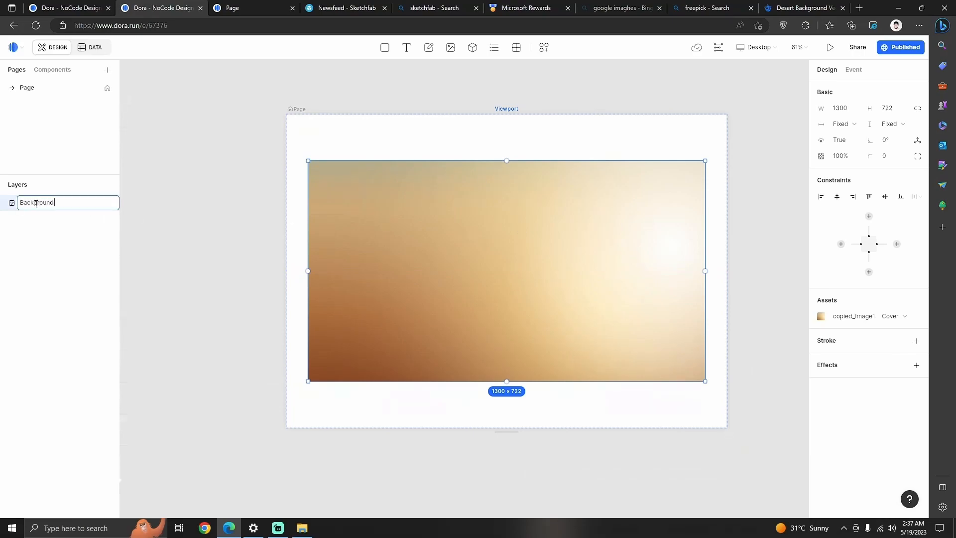
key("Return")
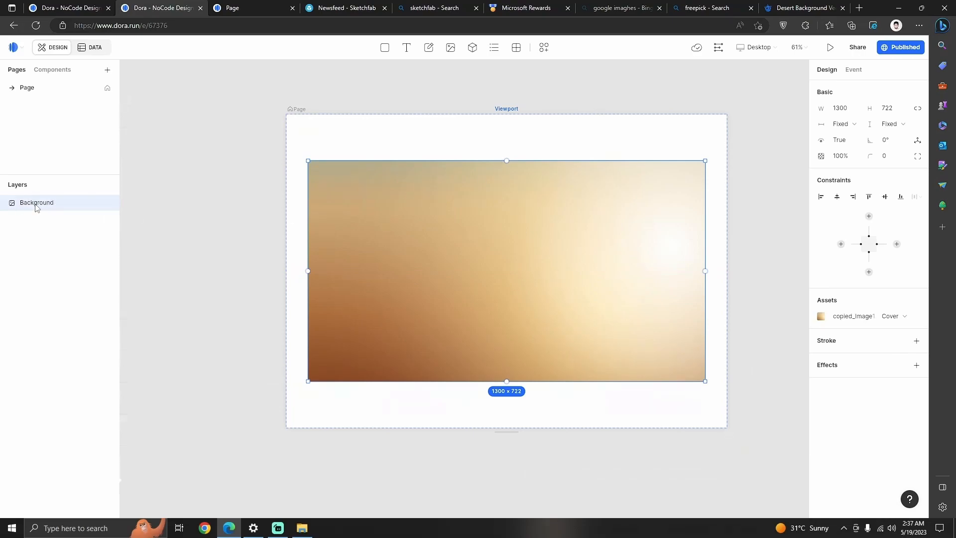
Try constraining the Background image to the viewport's top and right edges, and clear those constraints again
left_click_drag(507, 161, 507, 115)
left_click_drag(283, 278, 288, 275)
left_click_drag(705, 271, 726, 272)
left_click(308, 273)
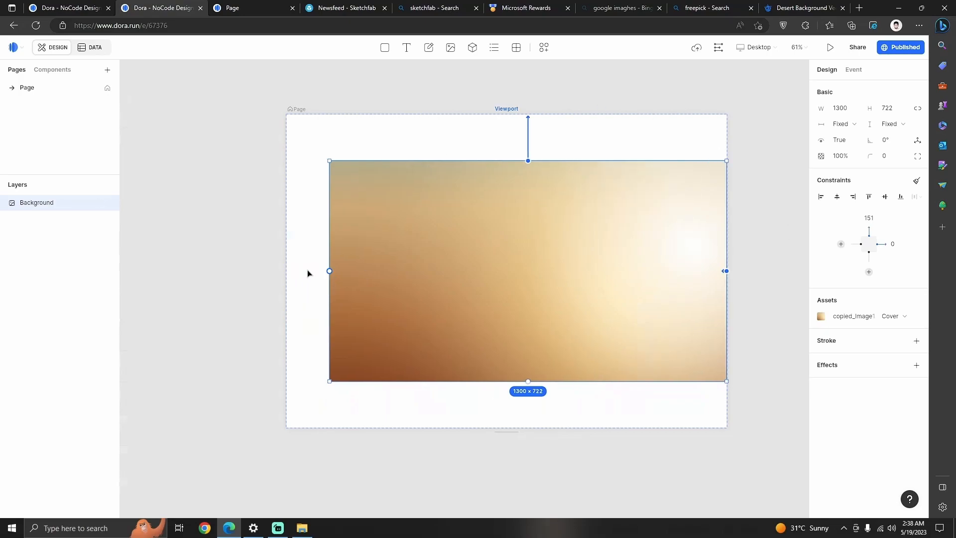
left_click(526, 160)
left_click(725, 272)
mouse_move(629, 279)
left_mouse_down()
mouse_move(659, 277)
mouse_move(647, 283)
left_mouse_up()
Extend the page's height well below the first viewport to make room for scrolling
scroll(566, 291, "down", 1)
left_click_drag(525, 391, 534, 453)
scroll(601, 229, "up", 6)
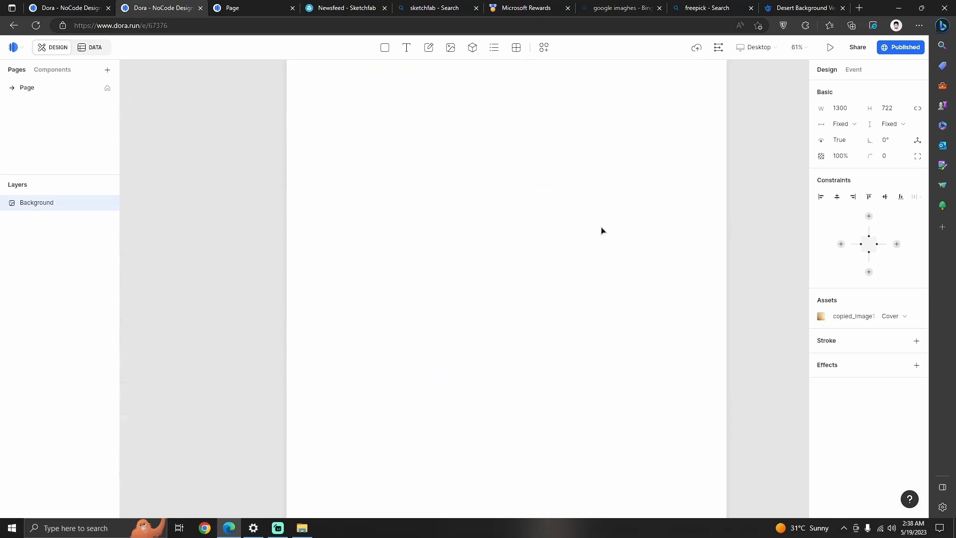
Preview the page, scroll through it to check how the Background image behaves, and return to the editor
left_click(830, 47)
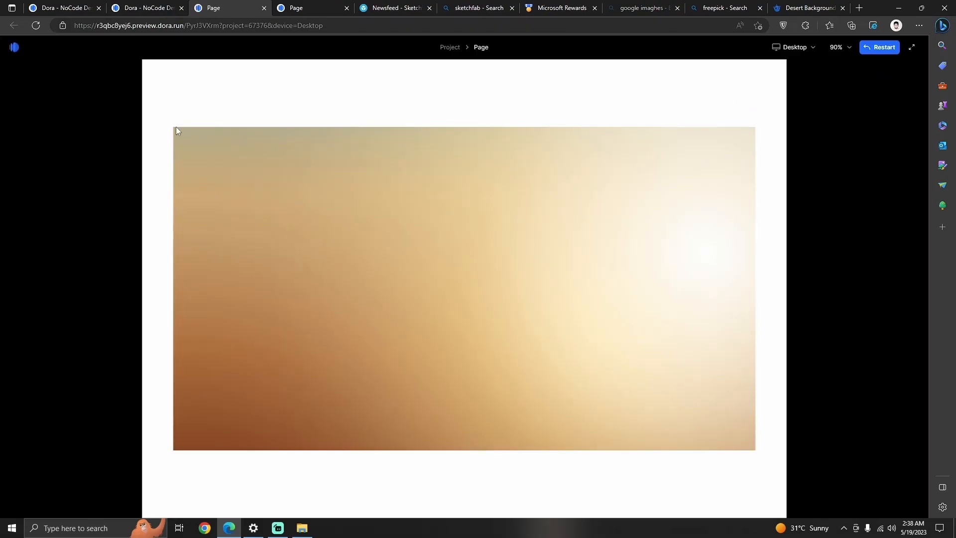
scroll(727, 192, "down", 10)
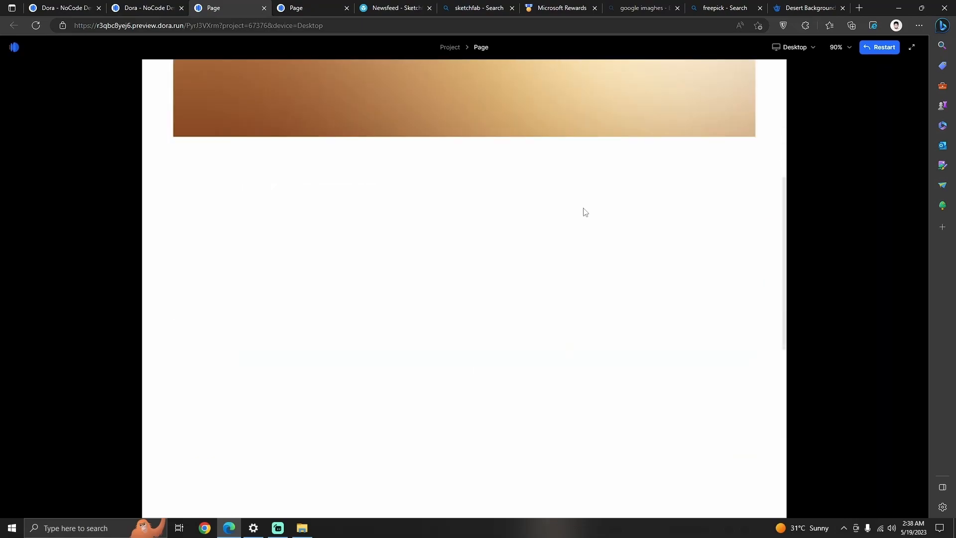
scroll(559, 214, "up", 10)
scroll(435, 201, "up", 1)
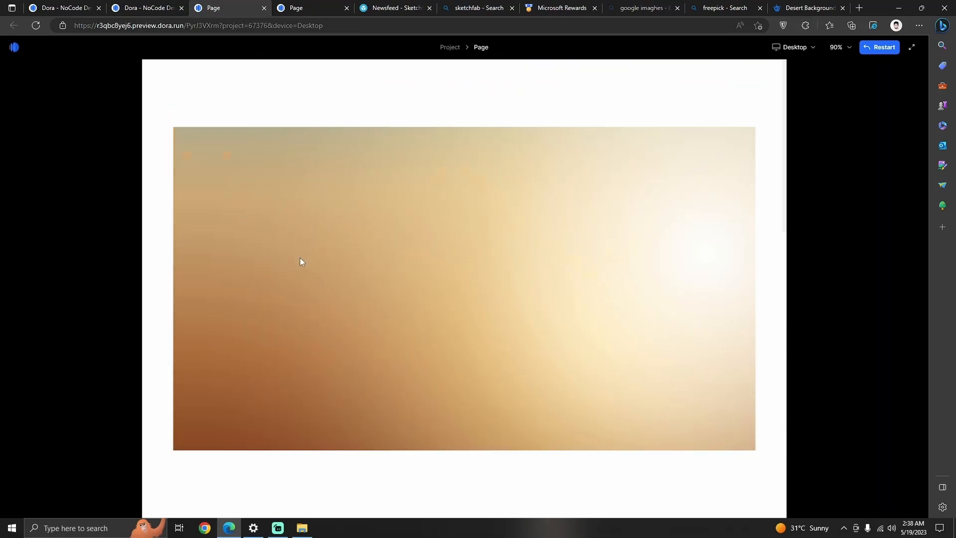
scroll(299, 260, "down", 7)
left_click(147, 7)
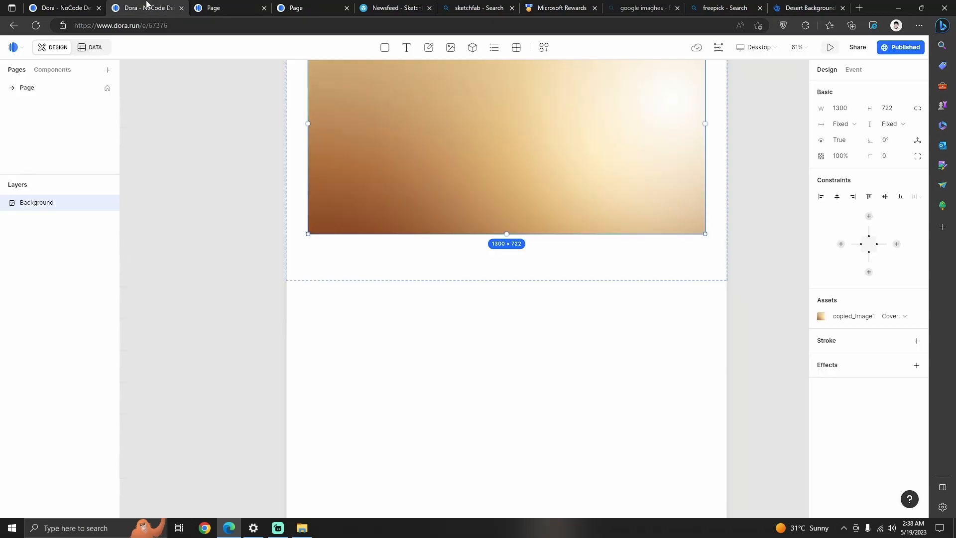
Constrain the Background image to the viewport's top, left and right edges
scroll(655, 333, "up", 5)
left_click_drag(505, 236, 507, 192)
left_click(547, 199)
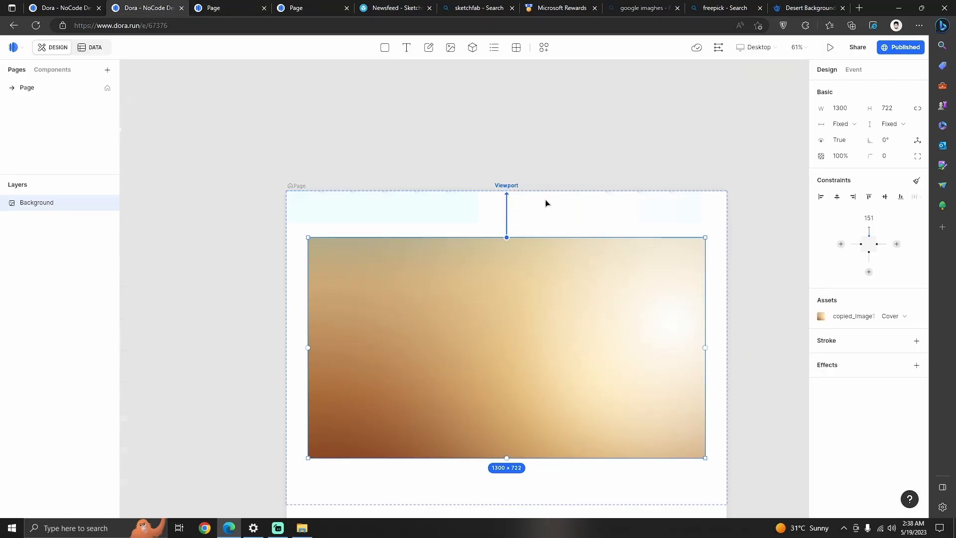
left_click_drag(308, 348, 286, 347)
left_click_drag(702, 354, 727, 348)
Open a new page preview, close the old one, check the constrained Background image, and return to the editor
left_click(829, 48)
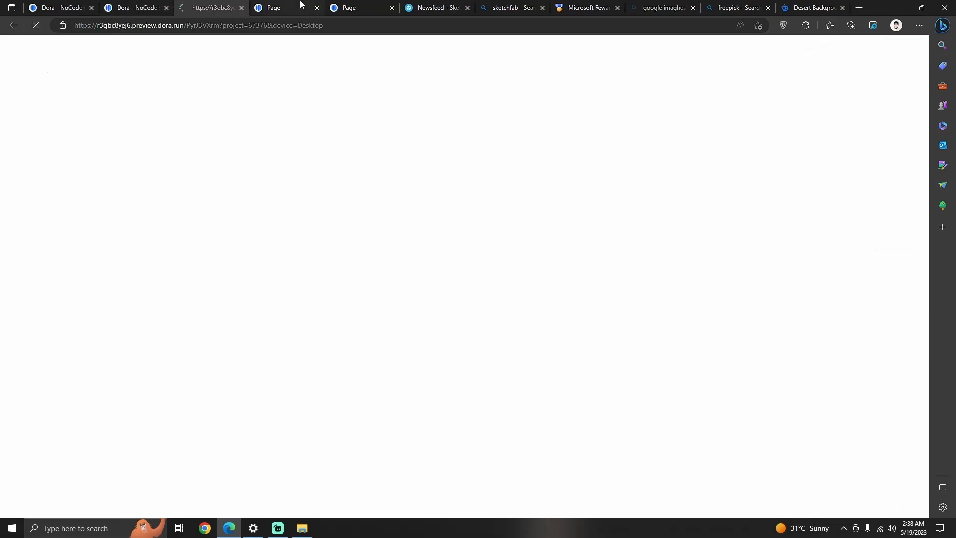
left_click(317, 8)
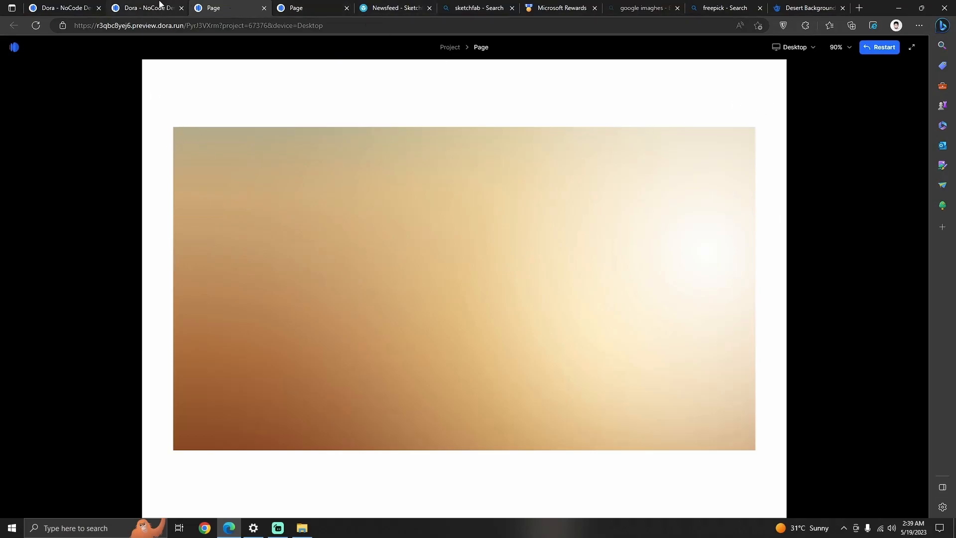
left_click(159, 7)
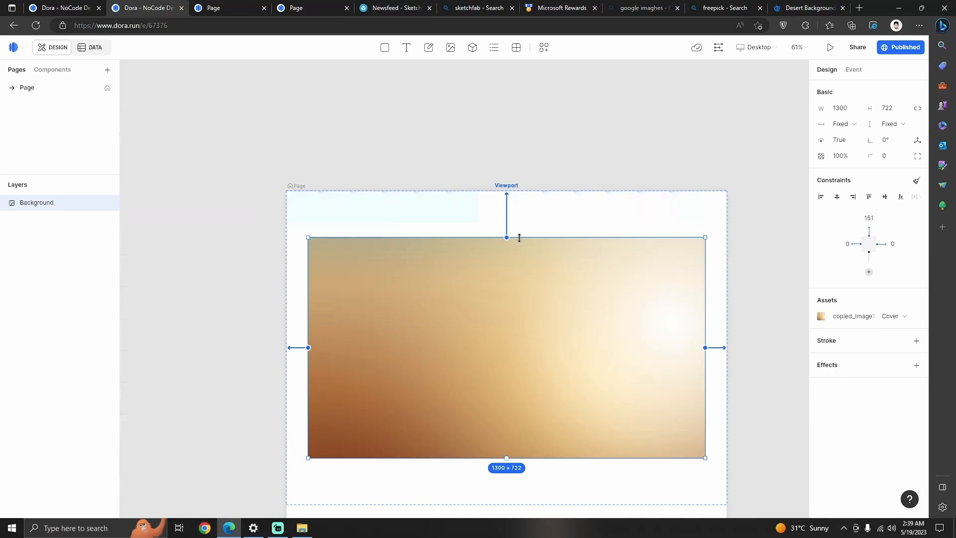
Set the Background image's width to Fill space and move the image up to the viewport's top edge
left_click(844, 125)
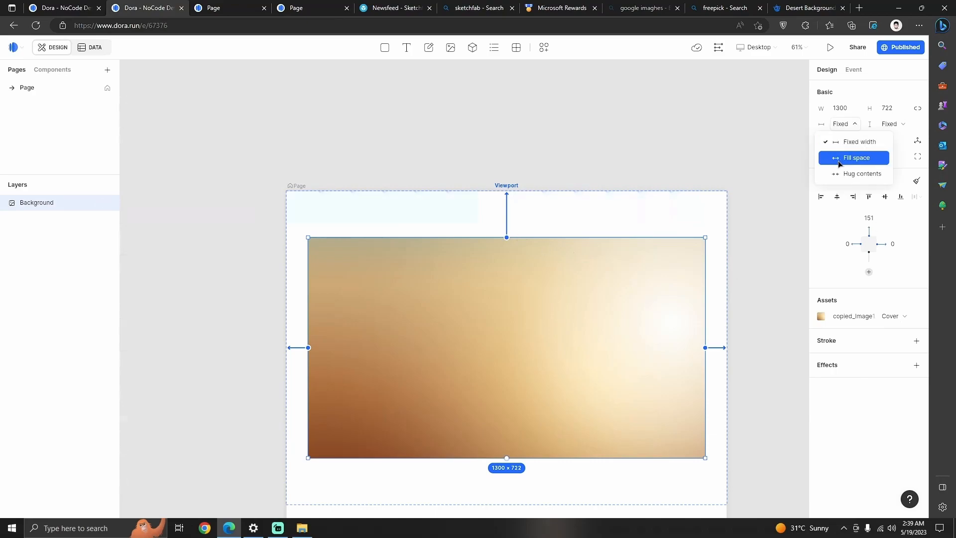
left_click(857, 158)
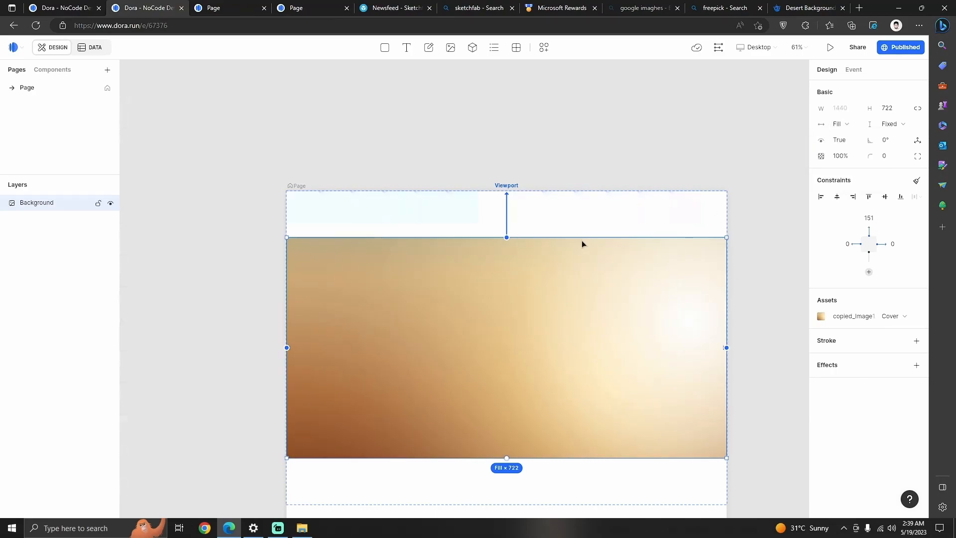
left_click_drag(581, 235, 577, 208)
left_click_drag(577, 253, 576, 215)
Stretch the Background image down to the viewport's bottom edge, giving it a height of 1023
scroll(697, 297, "down", 1)
scroll(771, 322, "down", 1)
left_click_drag(527, 339, 526, 404)
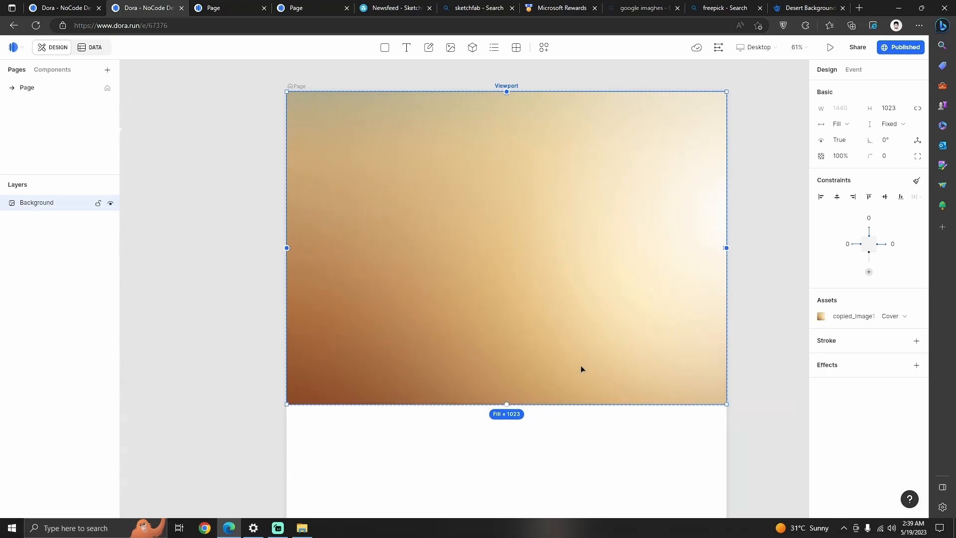
Stretch the Background image's bottom edge to a height of 1024, check it in a new page preview, and return to the editor
mouse_move(553, 405)
left_mouse_down()
mouse_move(559, 325)
mouse_move(556, 406)
left_mouse_up()
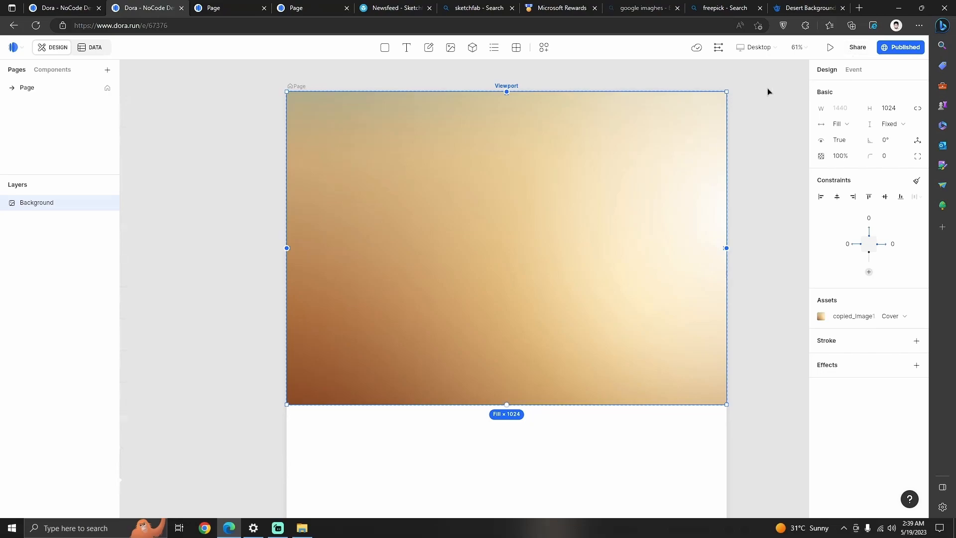
left_click(830, 48)
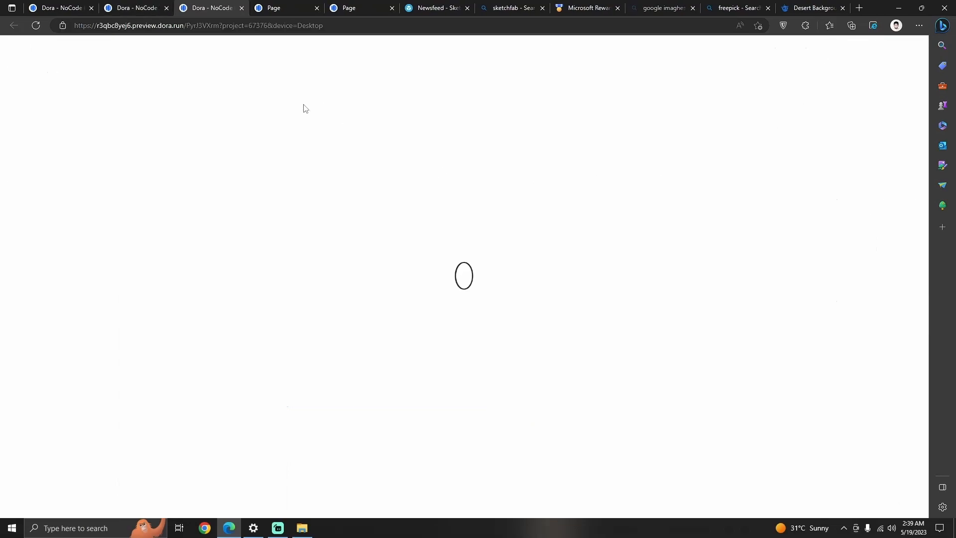
scroll(374, 230, "down", 10)
scroll(725, 284, "up", 3)
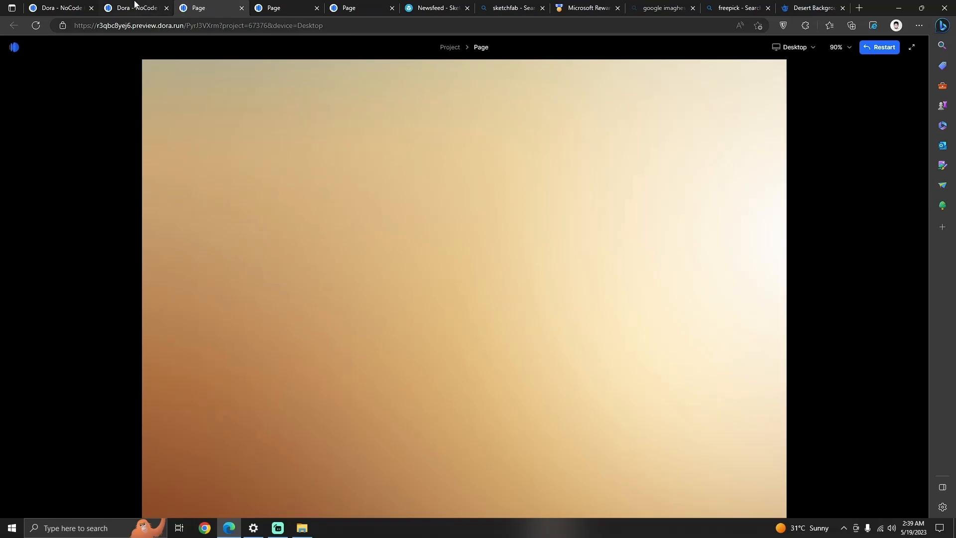
left_click(137, 8)
left_click(204, 186)
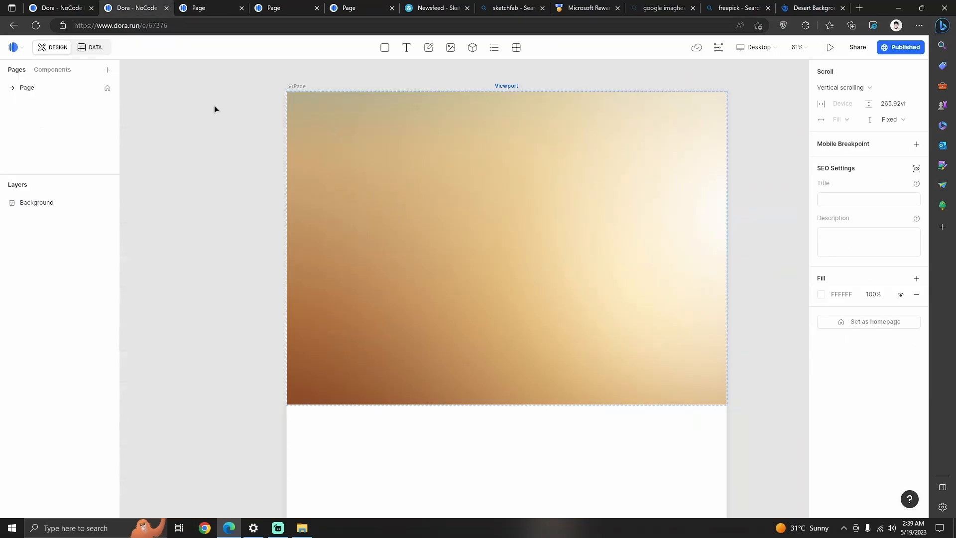
Place one 300 × 300 test container in the viewport's upper half and another on the blank page area just below the viewport
left_click(384, 47)
left_click(458, 188)
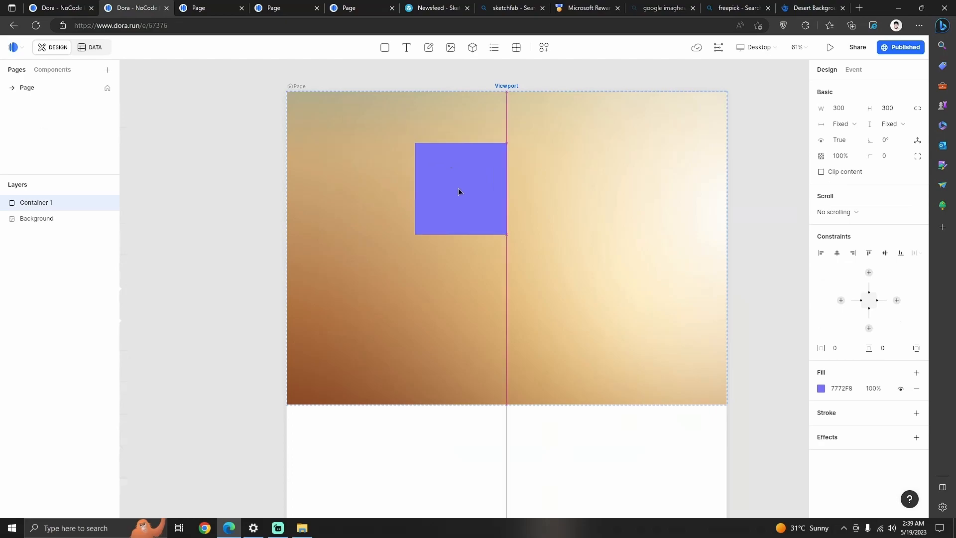
scroll(534, 226, "down", 1)
scroll(454, 172, "up", 1)
scroll(454, 173, "up", 1)
left_click(387, 49)
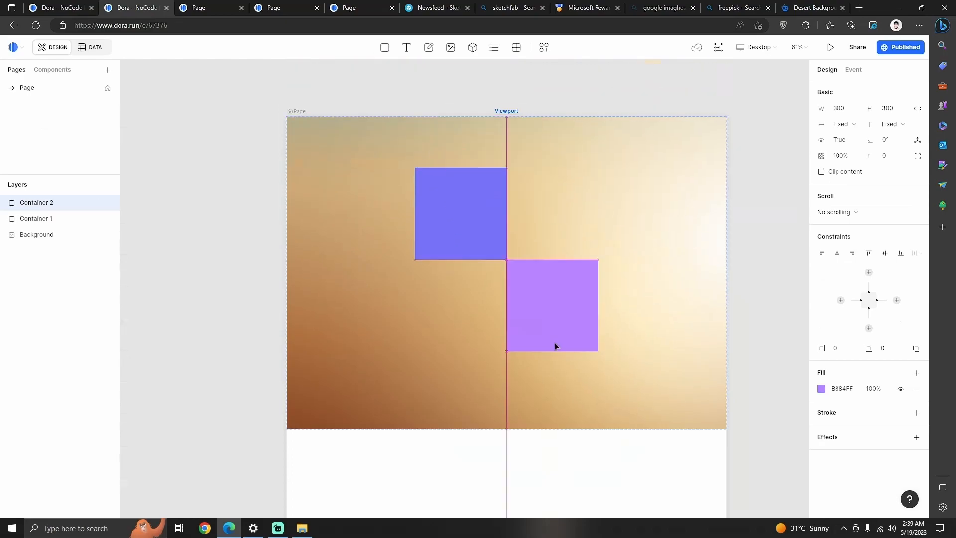
left_click(519, 490)
Duplicate a test container and place the copy farther down on the right side of the page
scroll(653, 363, "down", 9)
scroll(522, 125, "up", 1)
key("ctrl+c")
key("ctrl+v")
left_click_drag(520, 119, 640, 392)
Recolor the lowest test container greyish purple and the one just below the viewport near-black
left_click(821, 388)
left_click_drag(736, 389, 703, 369)
left_click(631, 237)
scroll(617, 231, "up", 4)
left_click(514, 183)
left_click(821, 388)
left_click_drag(761, 386, 751, 420)
left_click(732, 178)
scroll(590, 217, "up", 5)
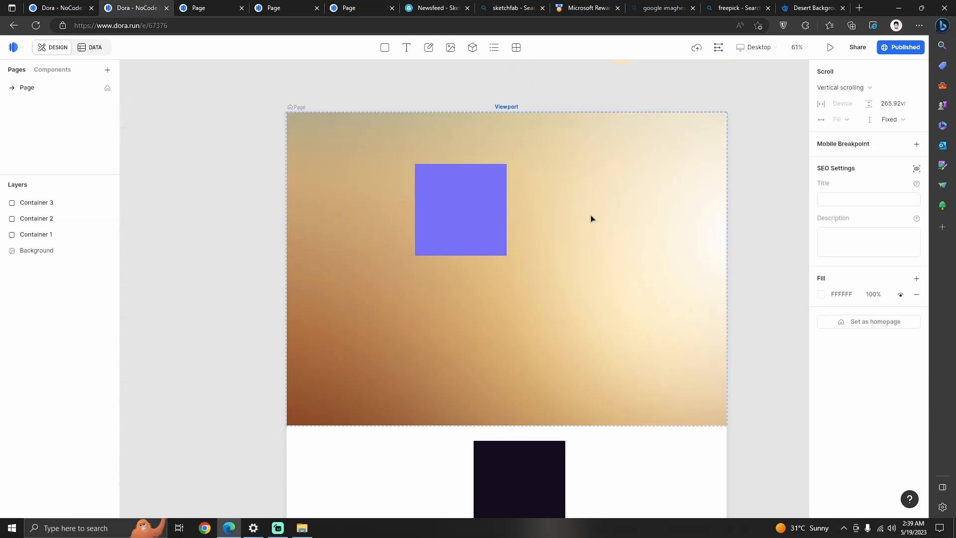
Open a new page preview, check how the test containers scroll over the Background image, and return to the editor
left_click(830, 47)
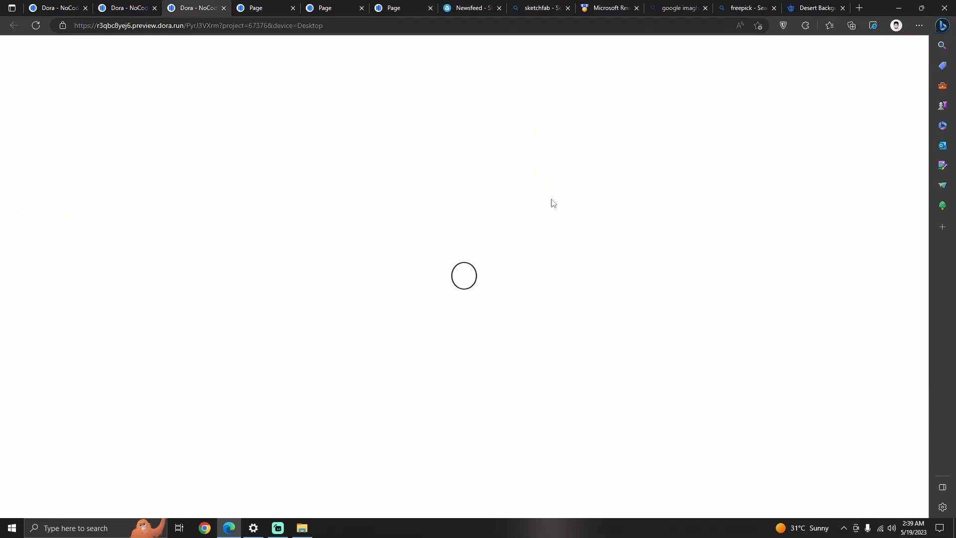
scroll(507, 175, "down", 10)
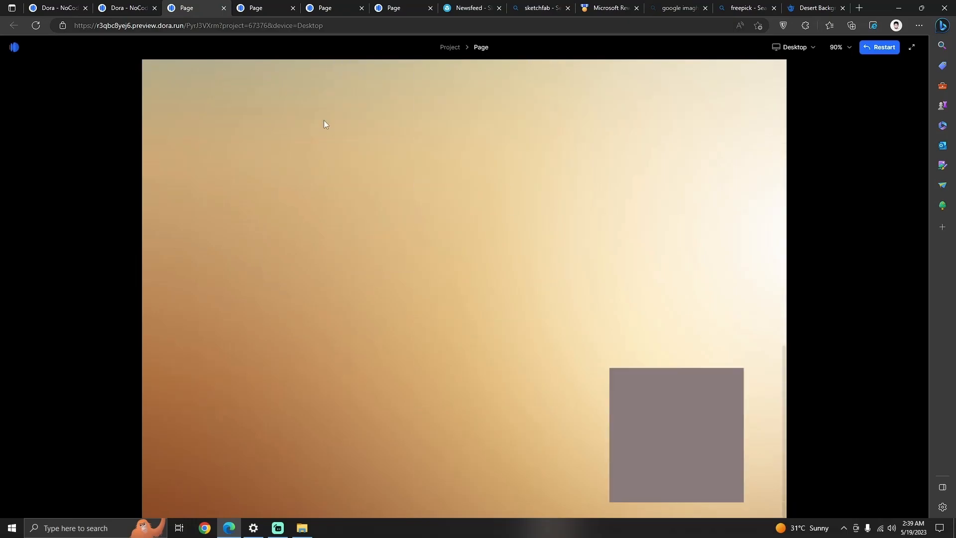
scroll(369, 222, "up", 10)
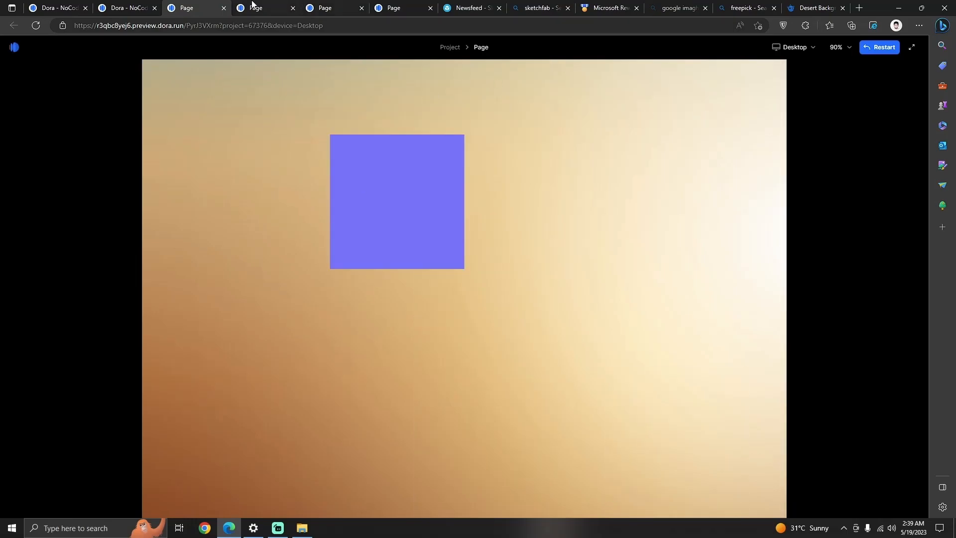
left_click(127, 8)
Delete all three test containers from the page
left_click(480, 193)
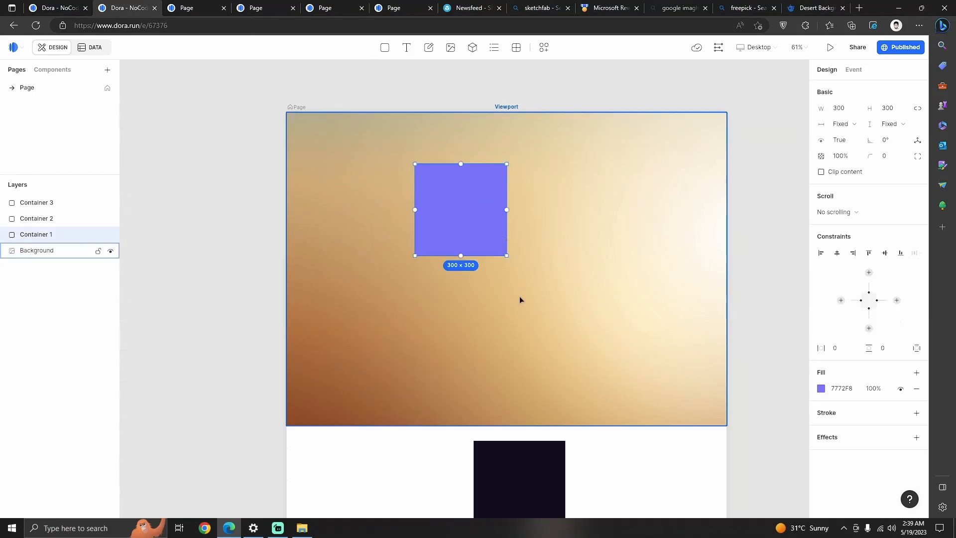
key("Delete")
scroll(518, 295, "down", 2)
left_click(544, 367)
key("Delete")
scroll(554, 371, "down", 8)
left_click(652, 386)
key("Delete")
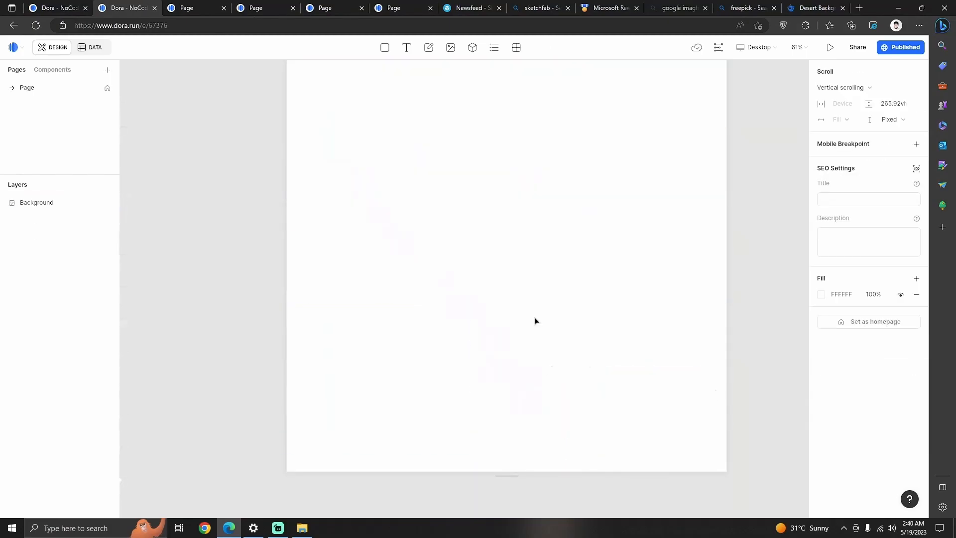
scroll(506, 226, "up", 10)
Close the three outdated page previews and examine the finished Jumbo Truck preview by scrolling through its opening section
left_click(184, 7)
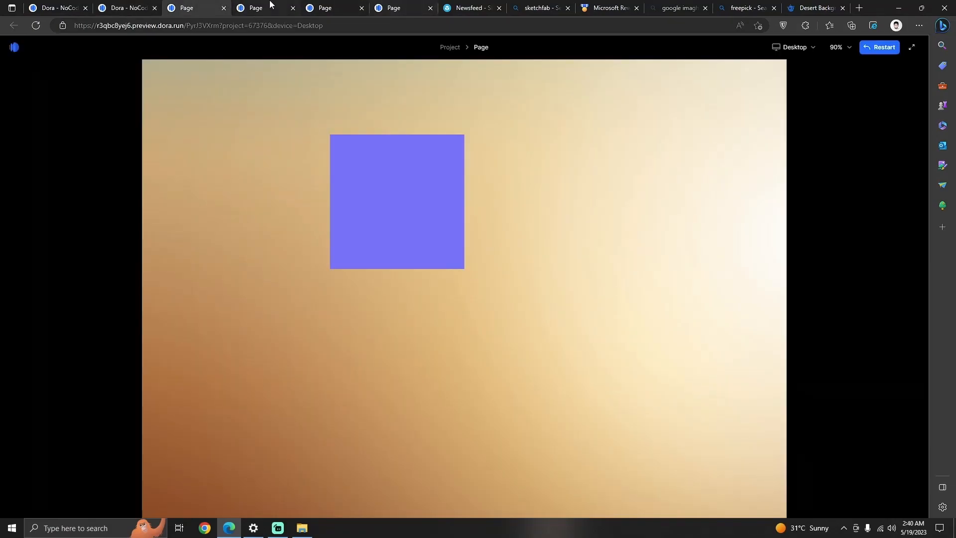
left_click(223, 8)
left_click(223, 8)
left_click(223, 8)
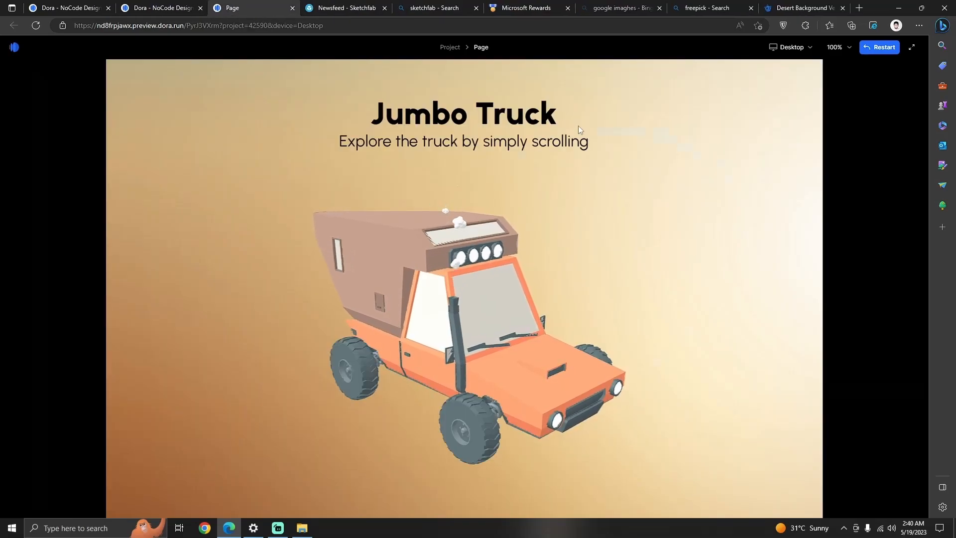
scroll(512, 238, "down", 1)
scroll(512, 238, "down", 3)
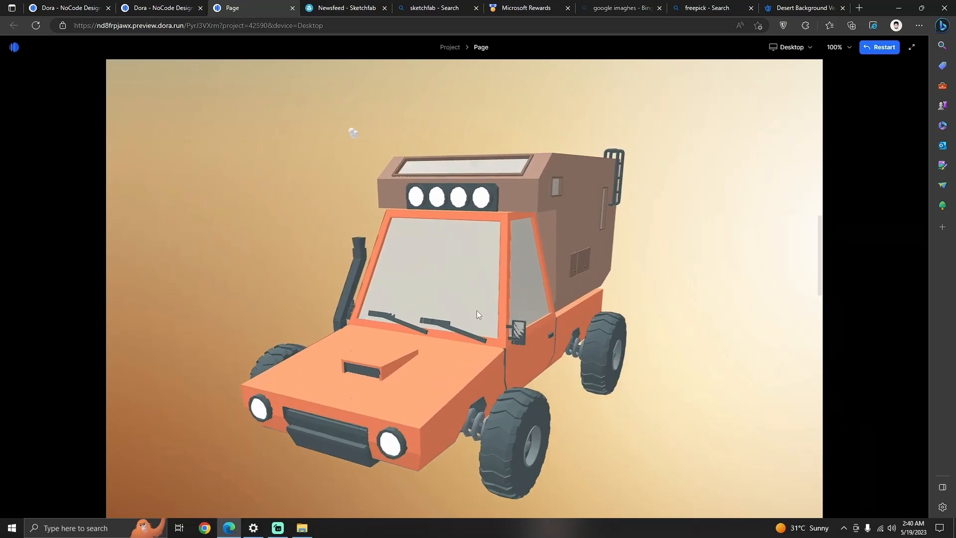
scroll(442, 244, "up", 4)
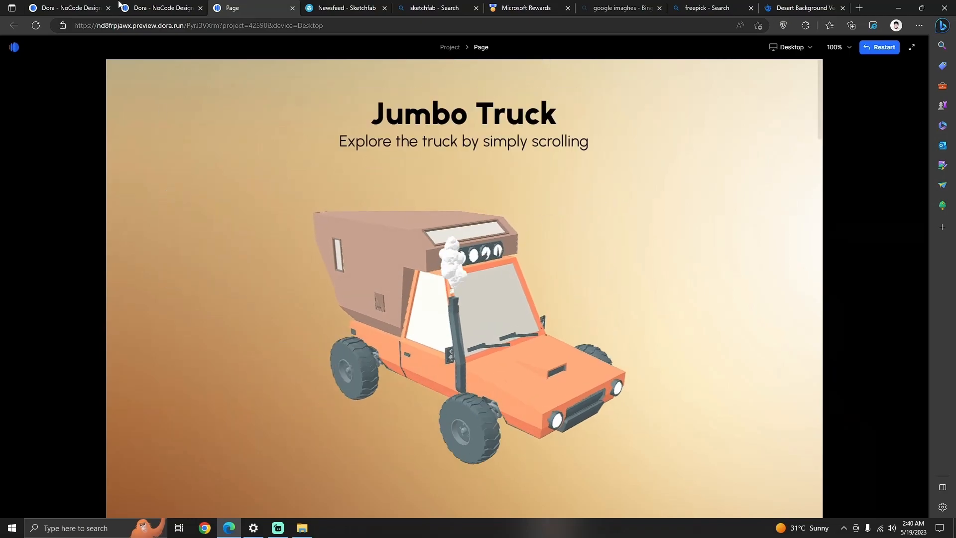
Return to the editor and add the text "Jumbo Truck" in the viewport's upper half with font size 64
key("ctrl+shift+Tab")
left_click(406, 48)
left_click(470, 235)
type("J")
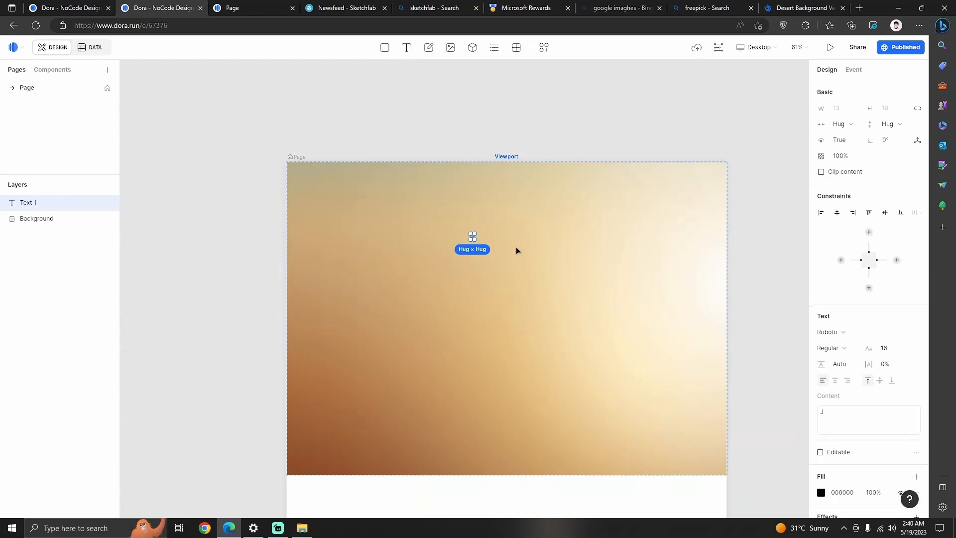
type("umbo Truck")
left_click(896, 347)
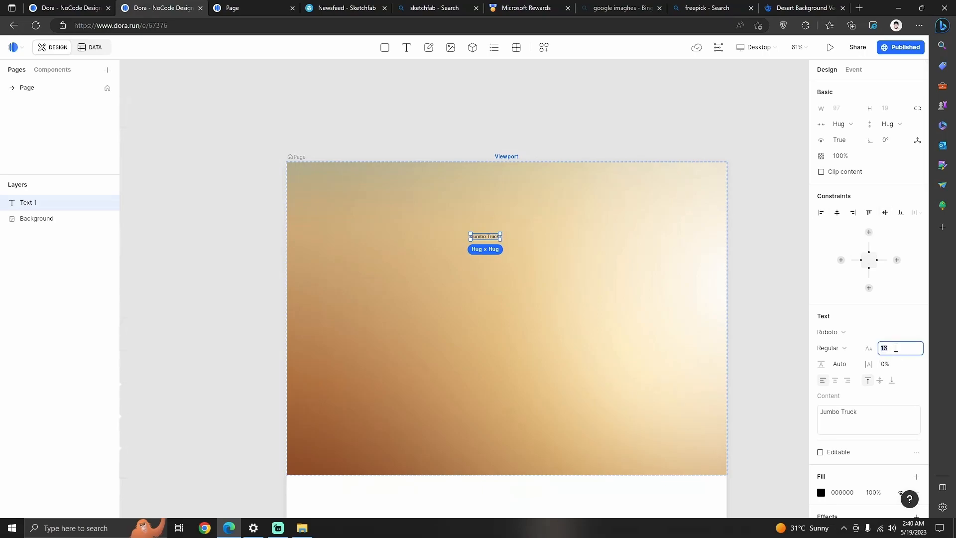
type("64")
key("Return")
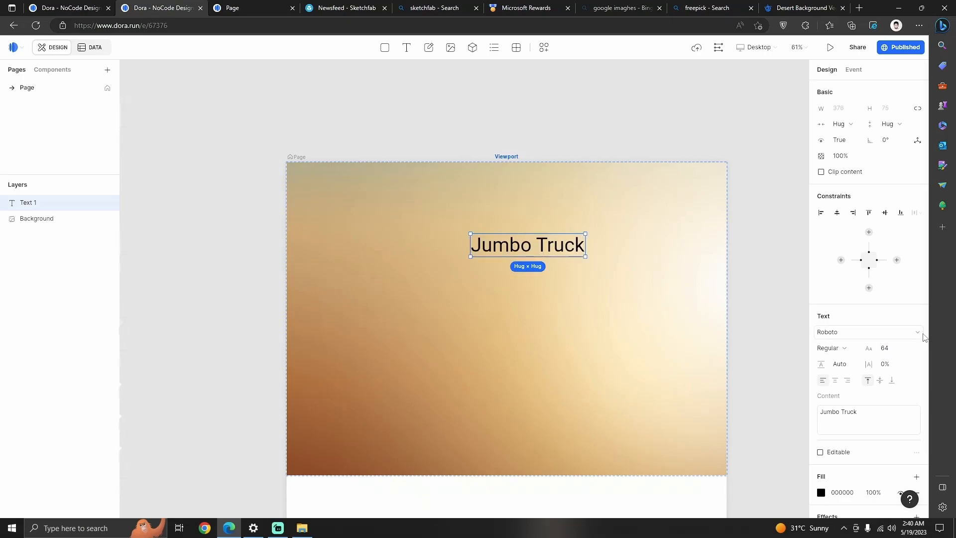
Lock the Background layer and move the Jumbo Truck title up toward the viewport's top center
left_click(522, 288)
mouse_move(501, 247)
left_mouse_down()
mouse_move(500, 224)
mouse_move(499, 246)
left_mouse_up()
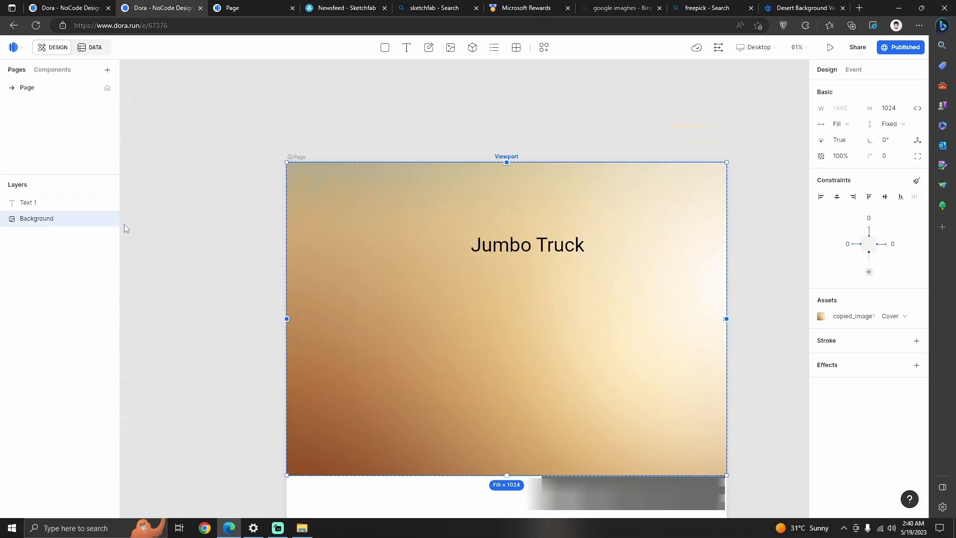
left_click(97, 221)
left_click_drag(541, 250, 524, 219)
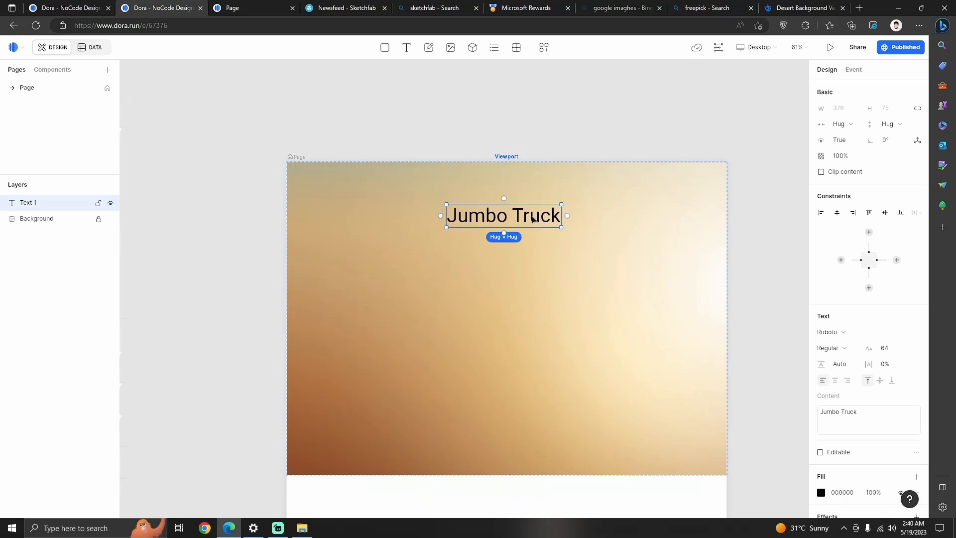
Set the Jumbo Truck title's font to Urbanist with the ExtraBold weight
left_click(844, 332)
type("ur")
key("Return")
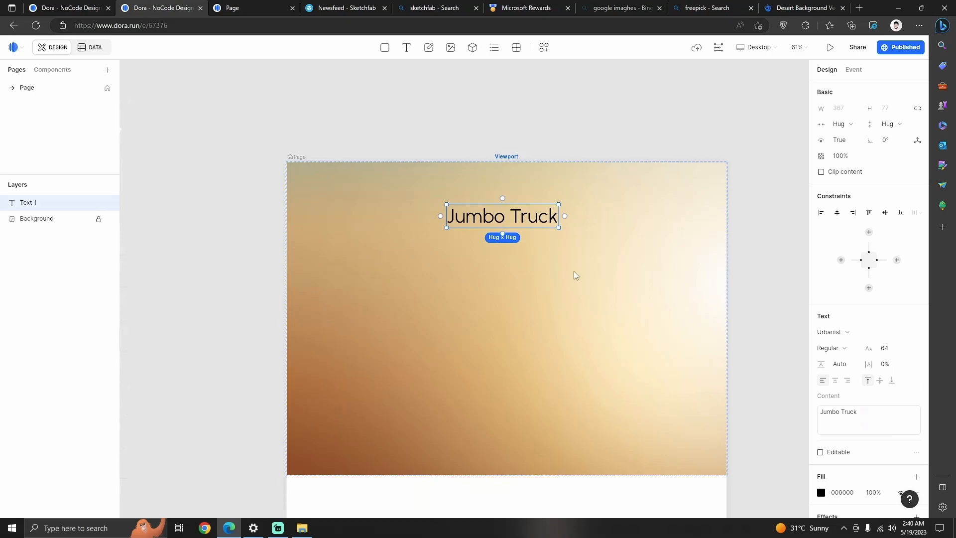
left_click(837, 348)
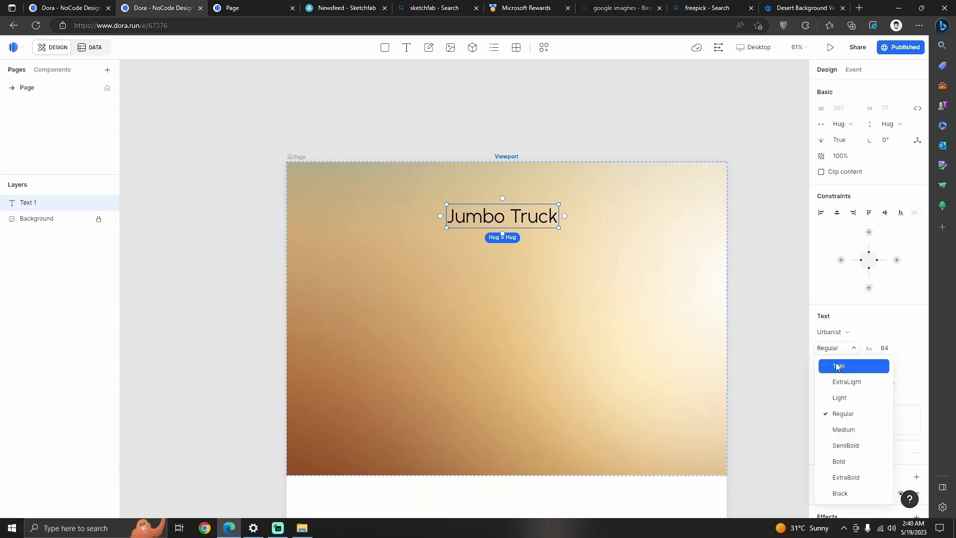
left_click(849, 468)
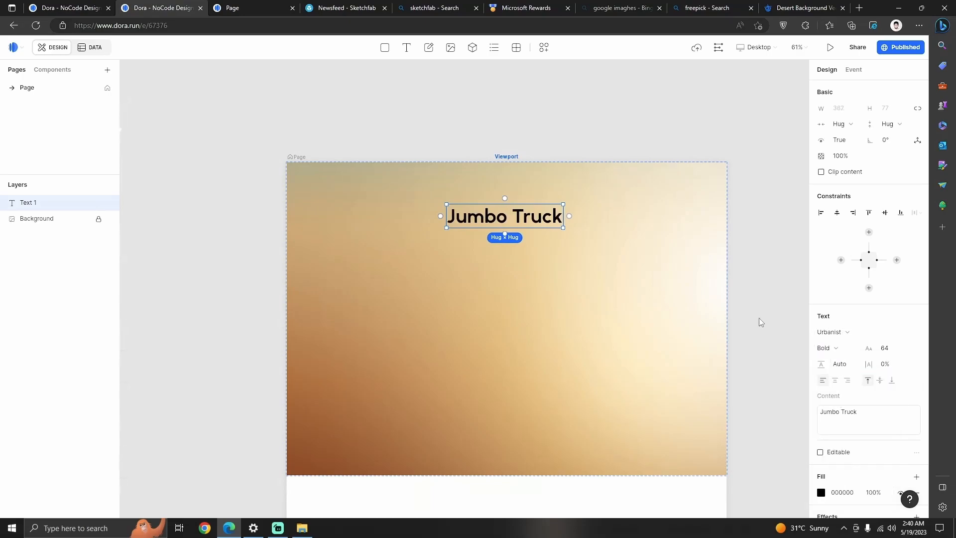
left_click(843, 352)
left_click(849, 479)
Center the Jumbo Truck title horizontally in the viewport and place a duplicate of it directly beneath
left_click(561, 234)
mouse_move(530, 225)
left_mouse_down()
mouse_move(523, 214)
mouse_move(538, 242)
left_mouse_up()
key("ctrl+c")
key("ctrl+v")
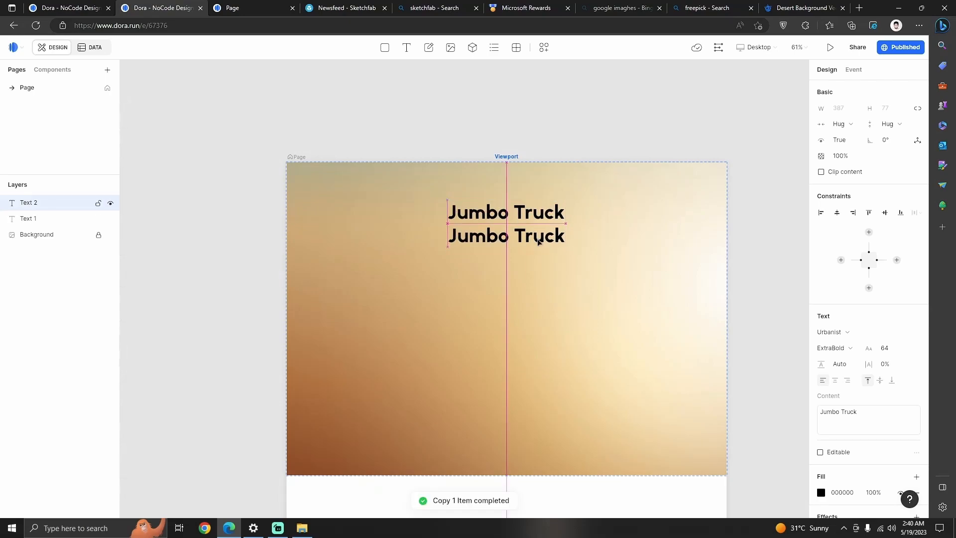
Check the subtitle wording in the finished preview and replace the duplicated title's text with "Explore the truck by scrolling"
left_click(258, 8)
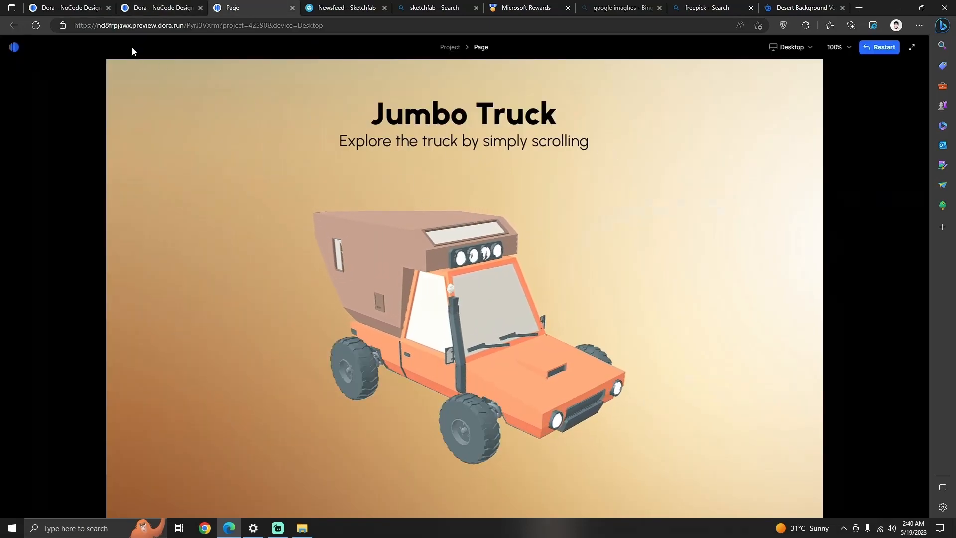
left_click(142, 6)
double_click(503, 236)
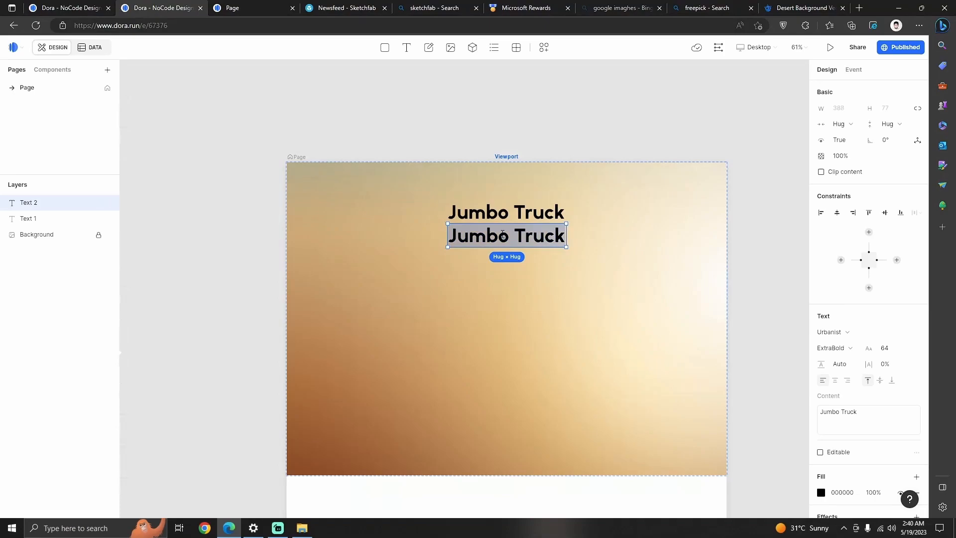
type("Explore ther")
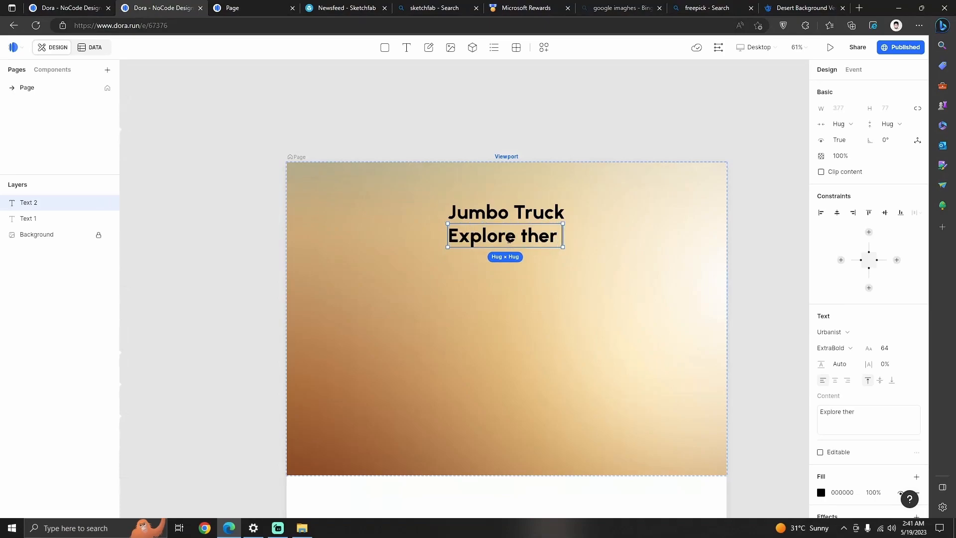
key("BackSpace")
type("truck by")
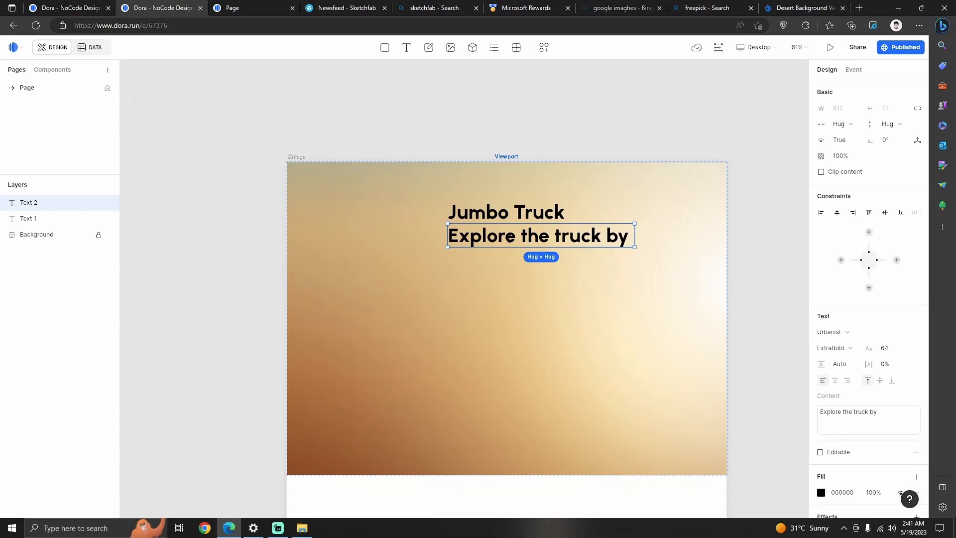
type(" scrolling")
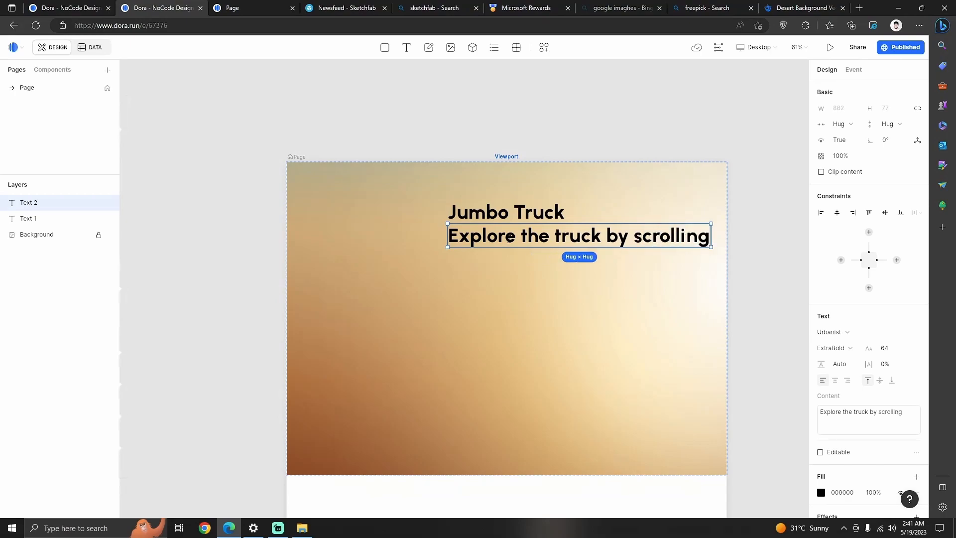
Set the subtitle's font weight to Regular and center it horizontally beneath the Jumbo Truck title
key("ctrl+a")
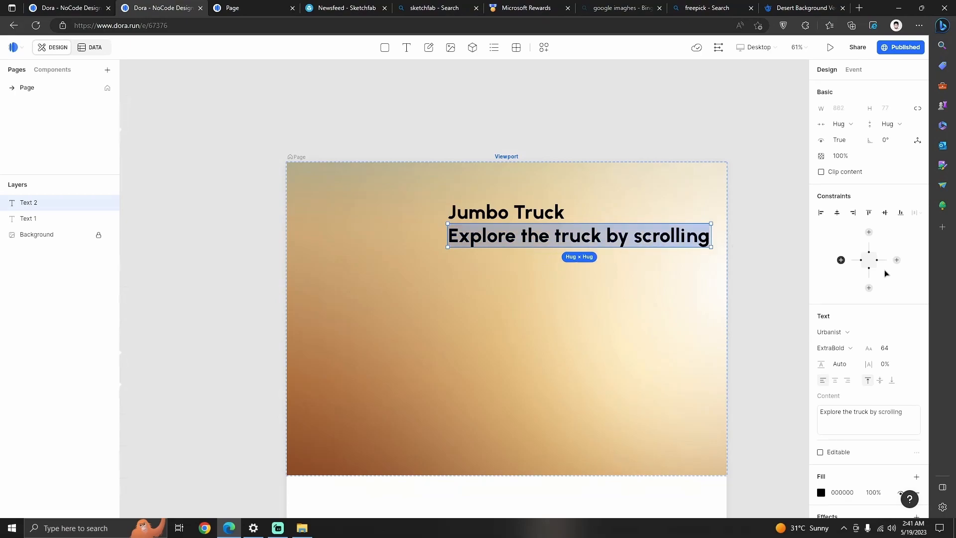
left_click(847, 348)
left_click(848, 413)
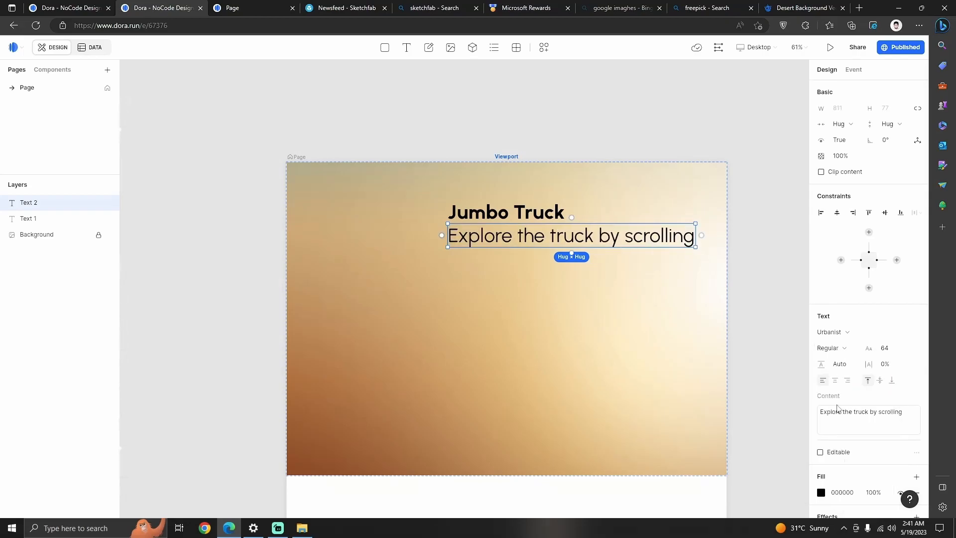
left_click(747, 268)
left_click(627, 238)
left_click_drag(634, 237, 568, 237)
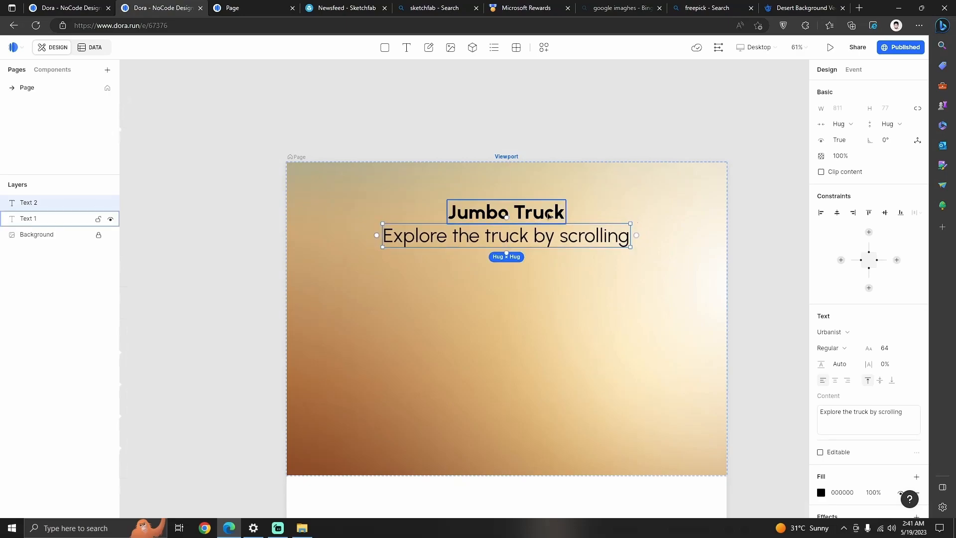
Set the subtitle's font size to 32 and move it directly under the title, aligned with the title's left edge
left_click(905, 348)
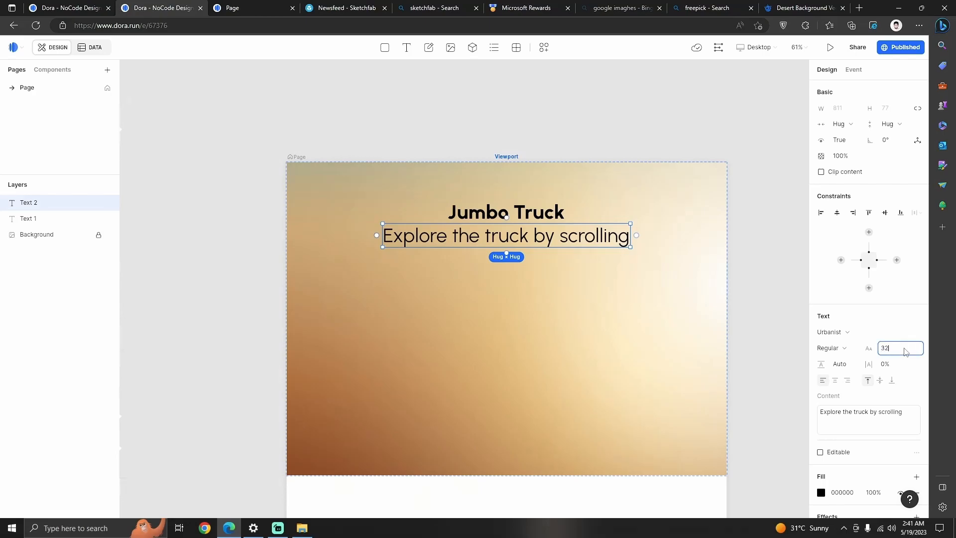
key("Return")
left_click(587, 191)
left_click_drag(422, 228, 521, 229)
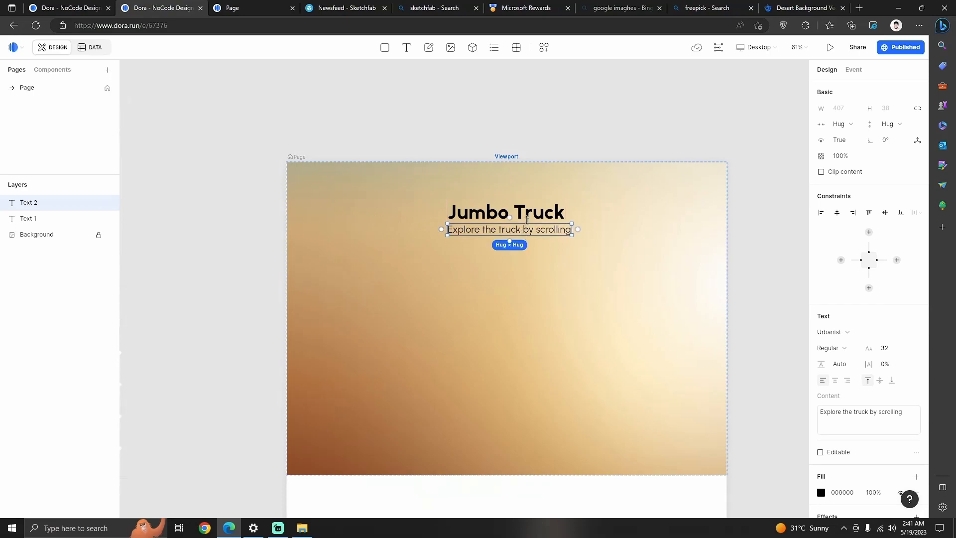
Center-align the title and subtitle with each other and group them into a container centered horizontally in the viewport
left_click(541, 218, "shift")
key("ctrl+c")
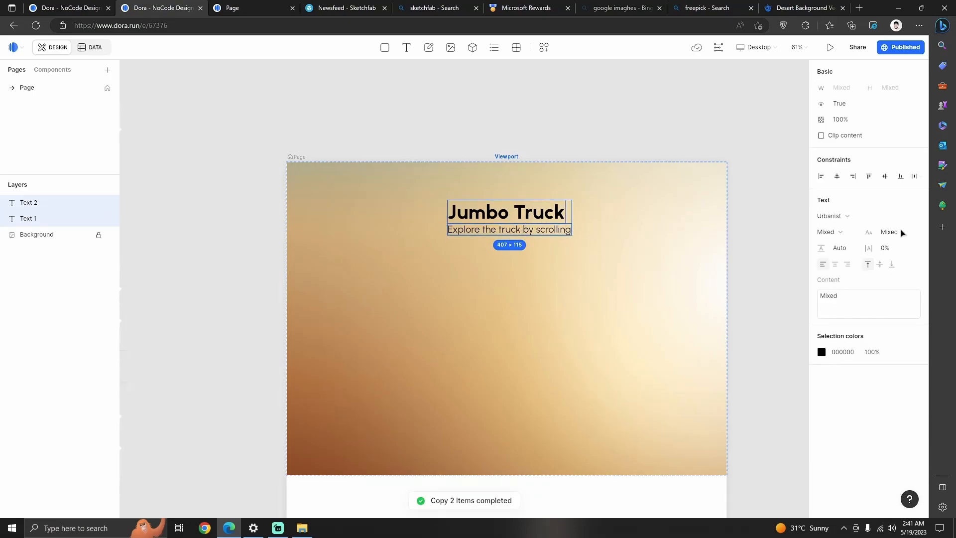
left_click(837, 176)
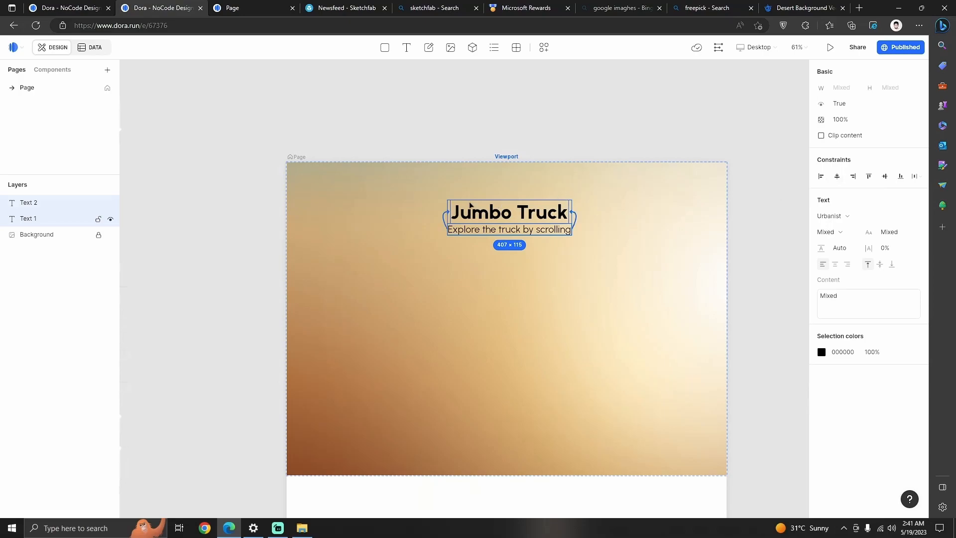
key("ctrl+g")
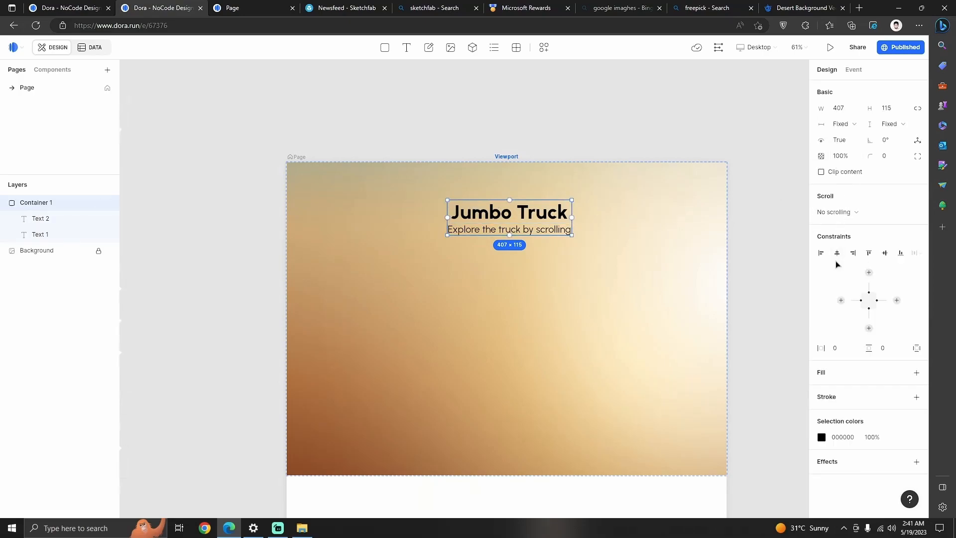
left_click(837, 254)
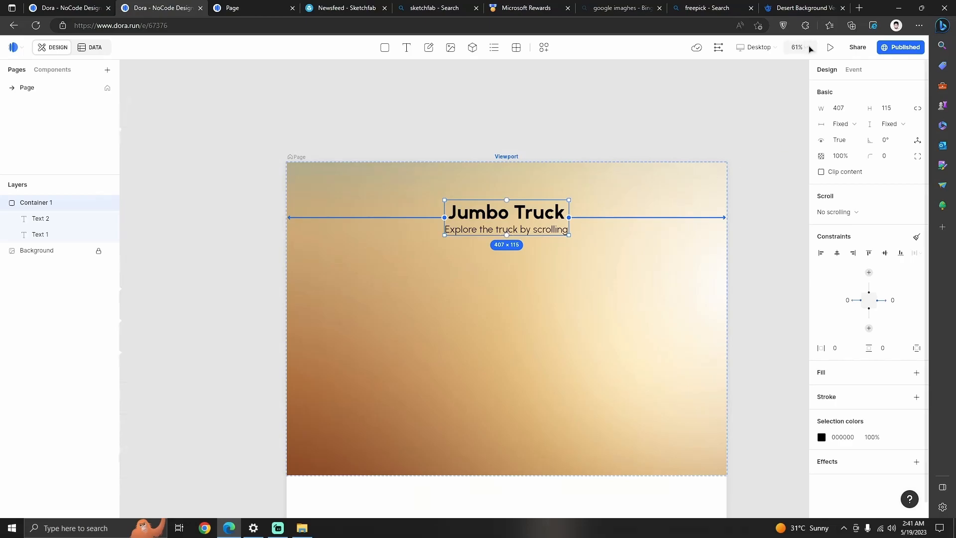
Preview the page and scroll through it to check the title and subtitle over the desert background
left_click(829, 47)
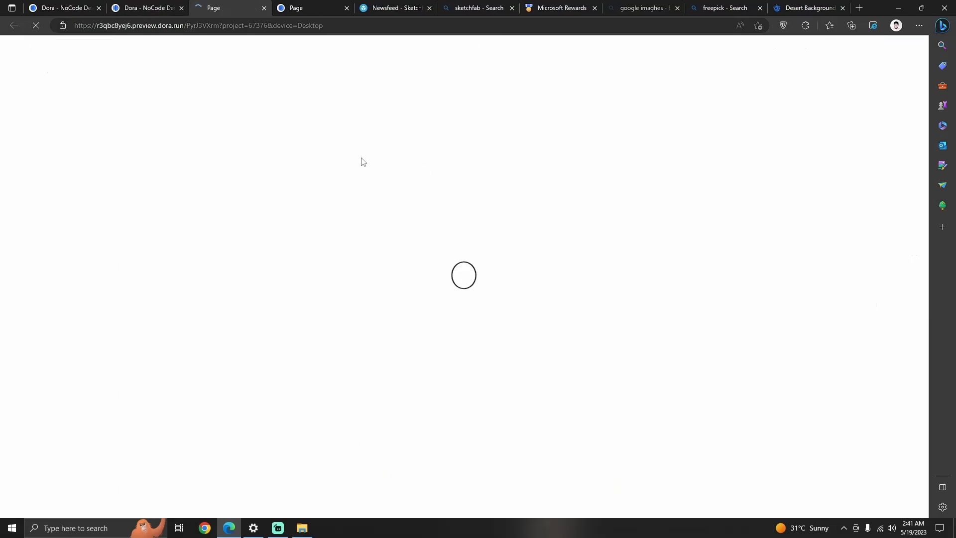
scroll(459, 190, "down", 3)
scroll(459, 189, "up", 3)
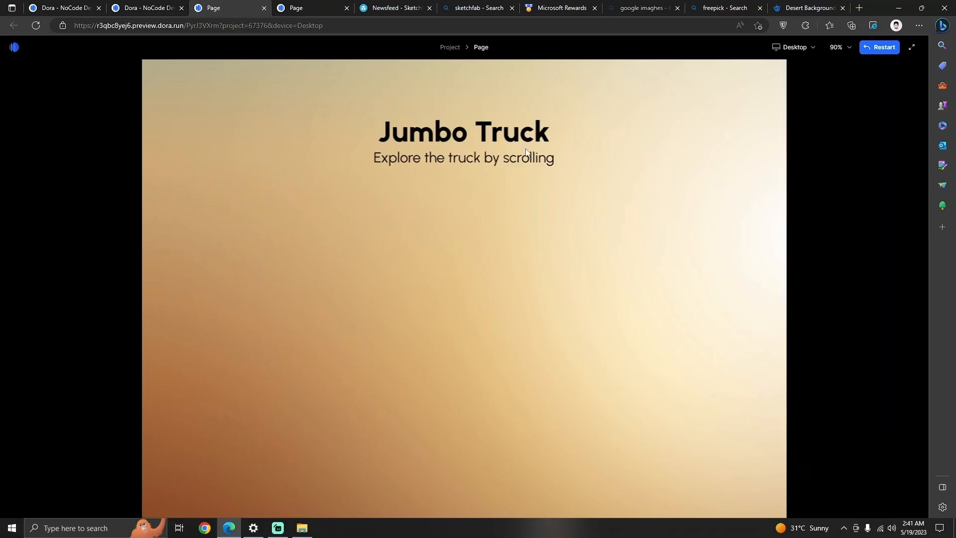
scroll(546, 181, "down", 5)
scroll(545, 169, "up", 5)
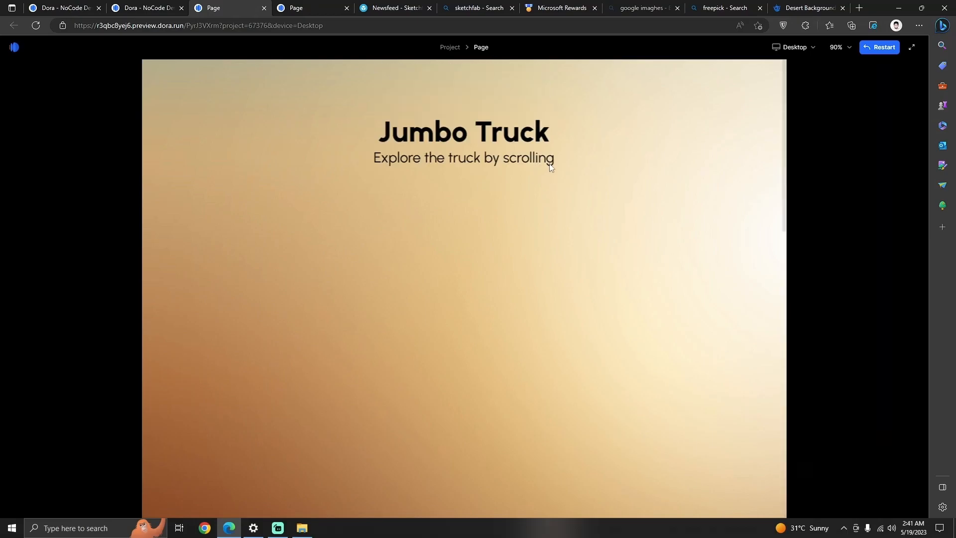
Return to the Dora editor and add a 3D widget of about 1277 × 653 beneath the subtitle
left_click(134, 5)
left_click(522, 262)
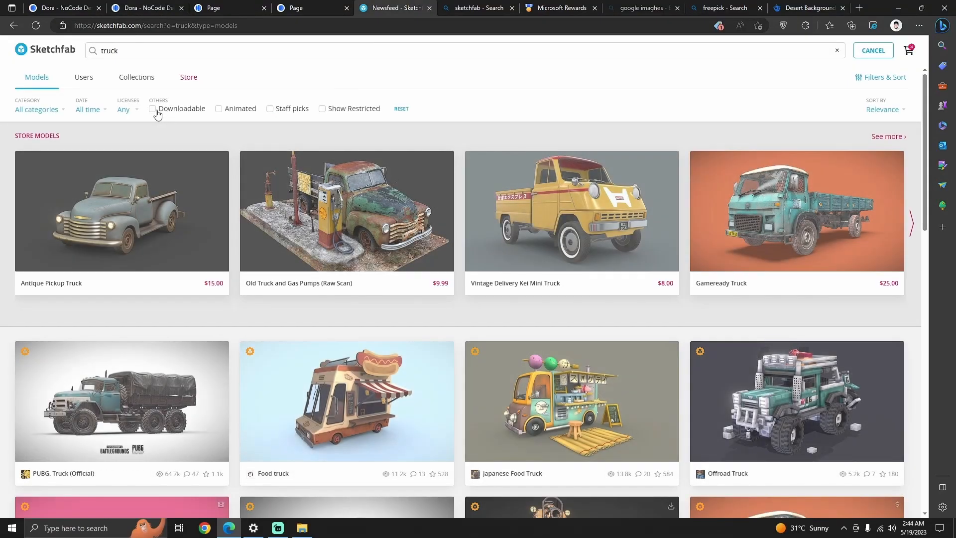
left_click(153, 110)
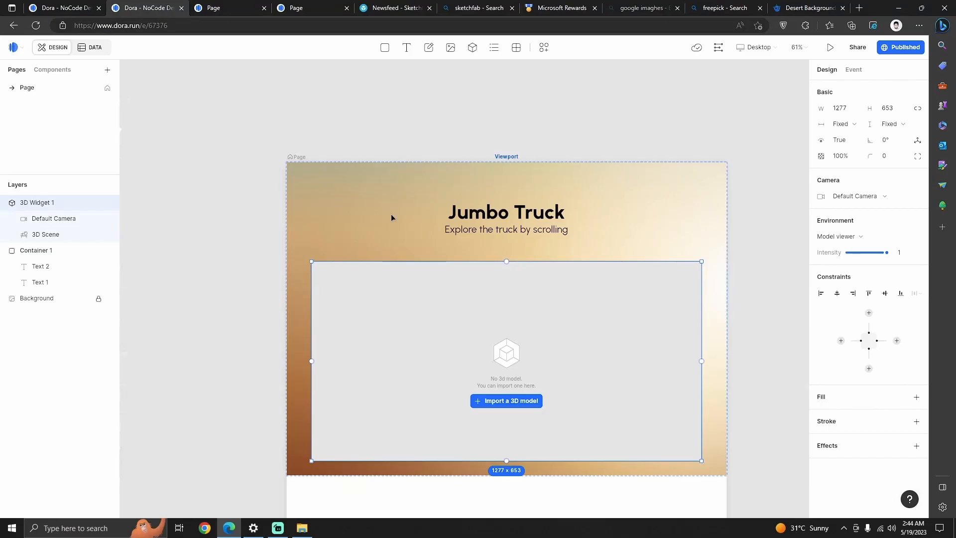
Switch to Sketchfab, search for "truck" and limit the results to downloadable, animated models
left_click(391, 8)
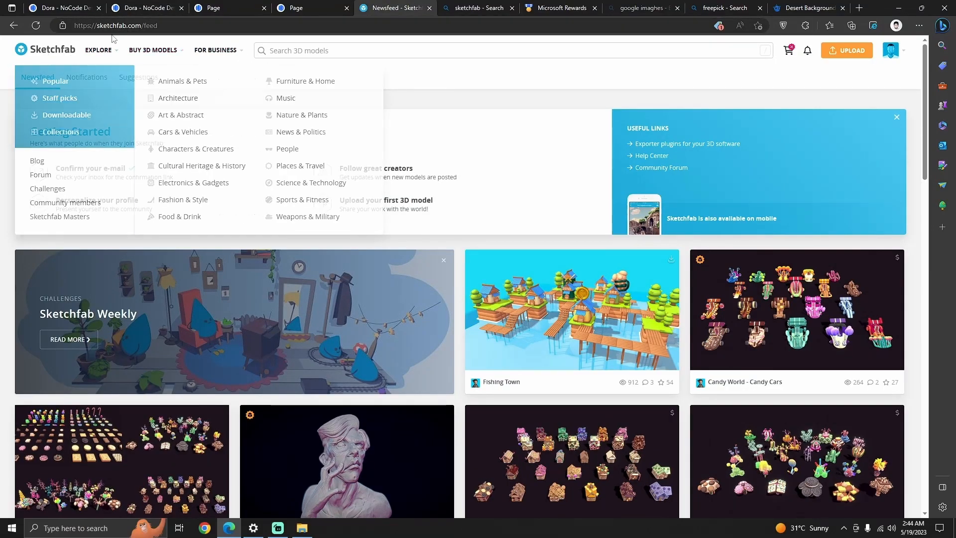
left_click(331, 50)
type("truc")
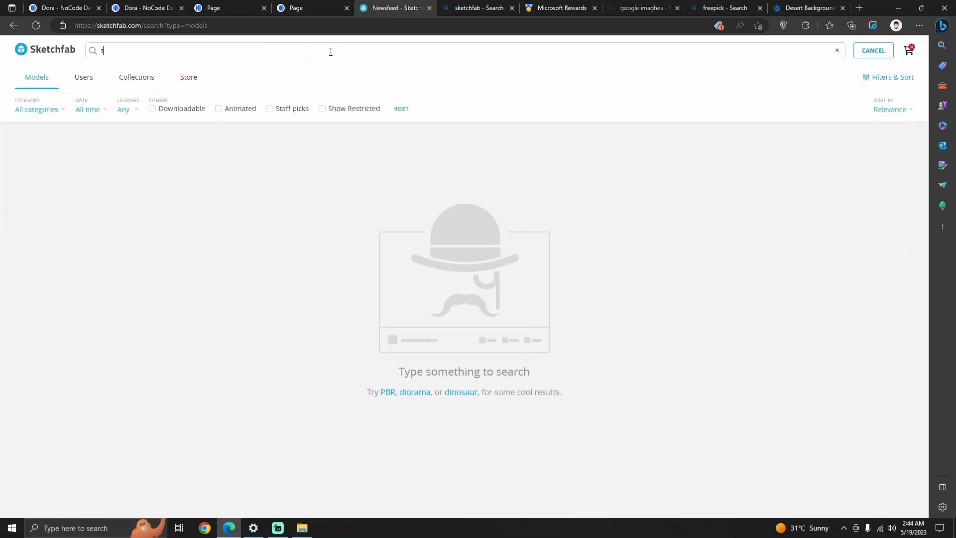
type("k")
key("Return")
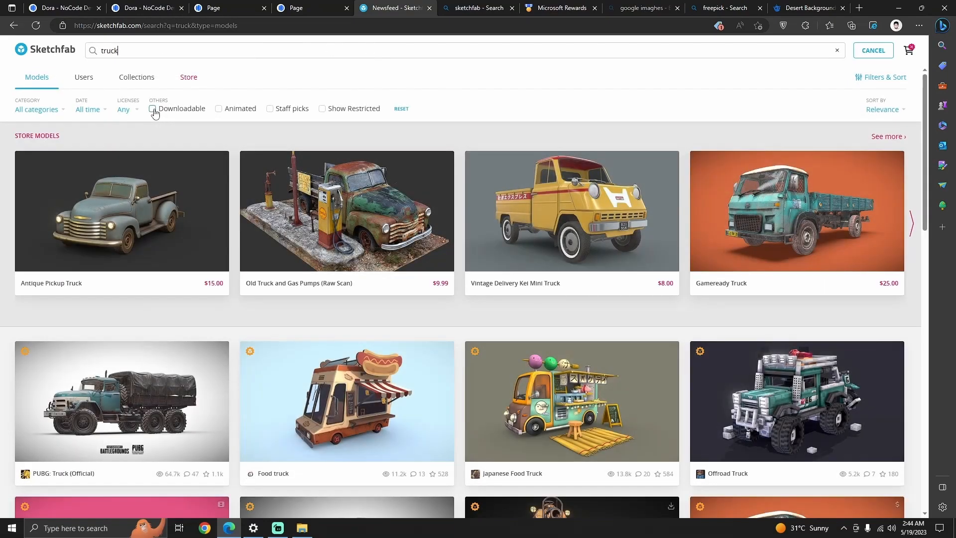
left_click(154, 110)
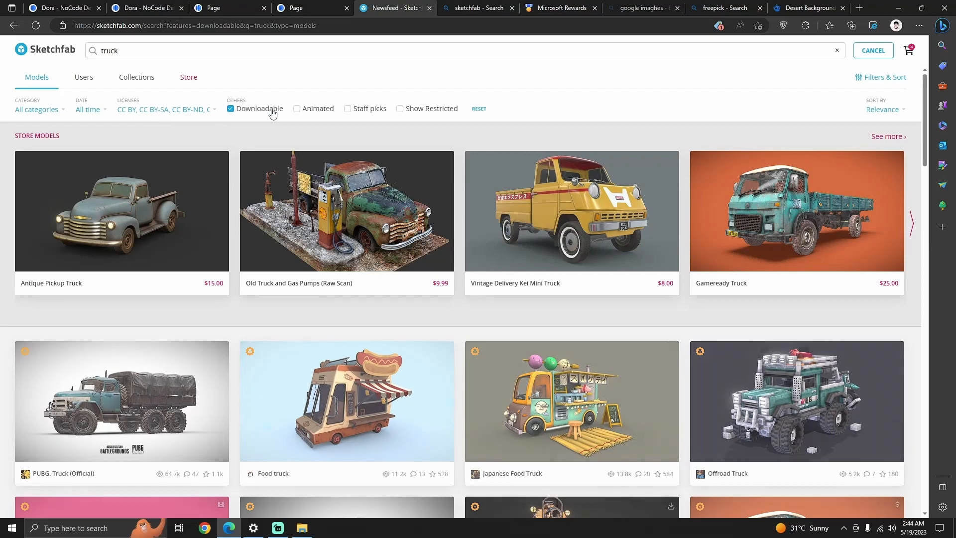
left_click(299, 109)
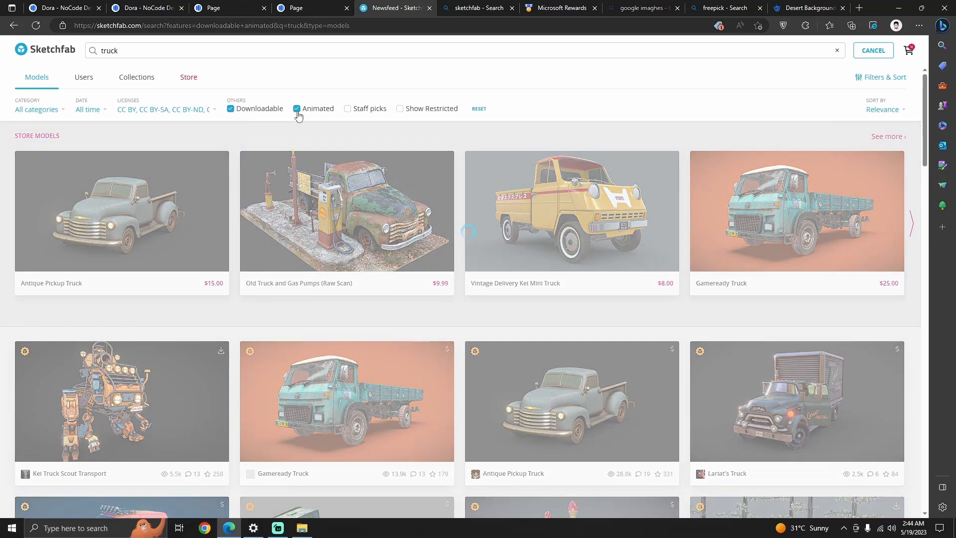
Browse the filtered truck models and open Low-poly truck (car "Drifter")
scroll(318, 150, "down", 5)
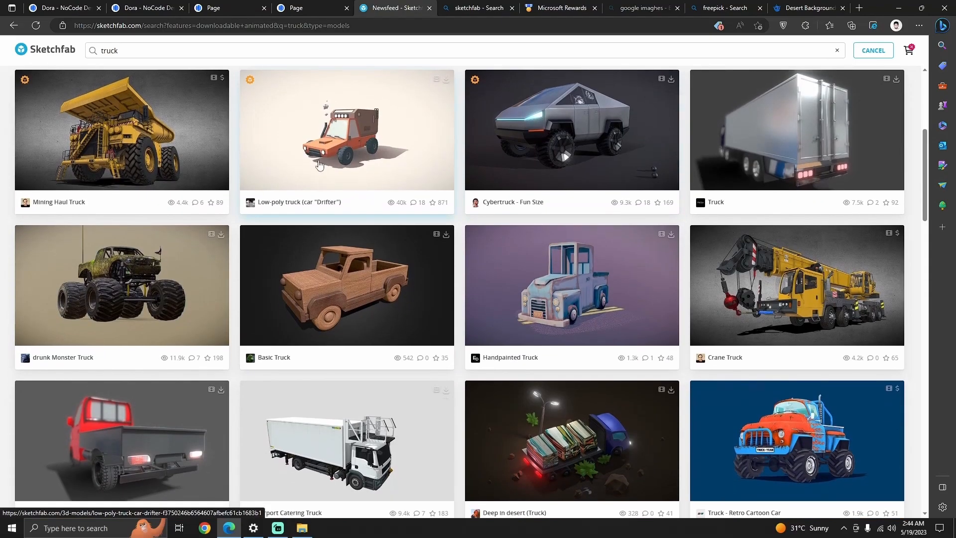
scroll(515, 265, "down", 5)
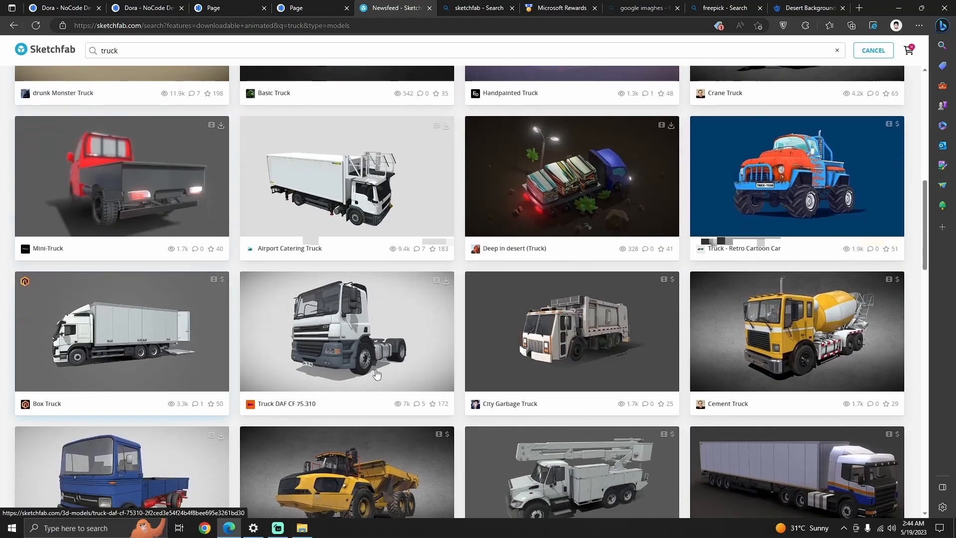
scroll(516, 265, "up", 6)
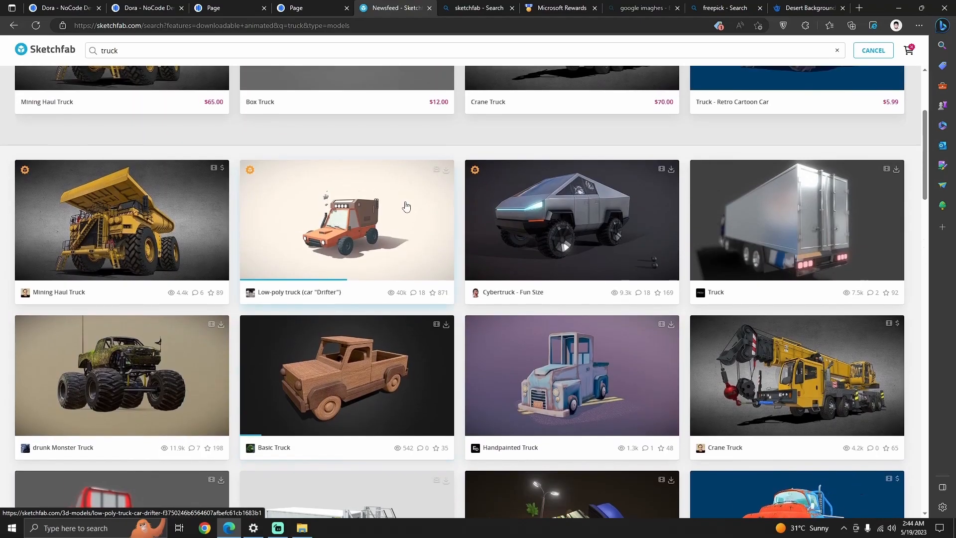
left_click(406, 206)
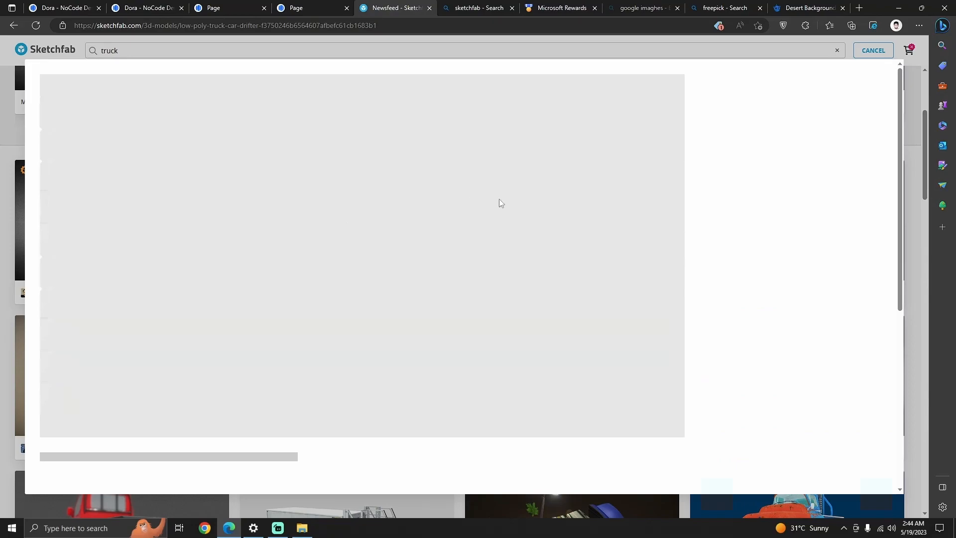
Examine the Drifter truck's details and view the animated model full screen from several angles
scroll(346, 255, "down", 3)
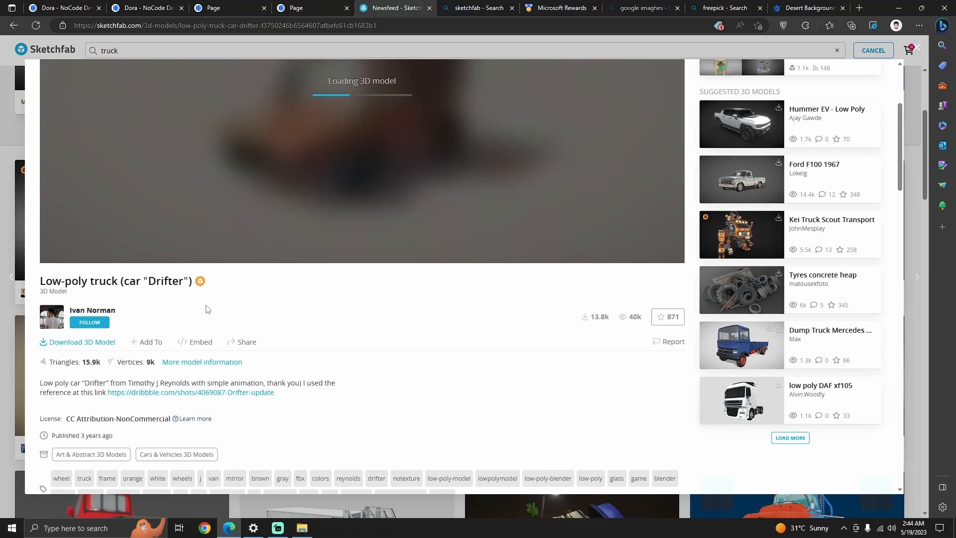
scroll(268, 316, "up", 3)
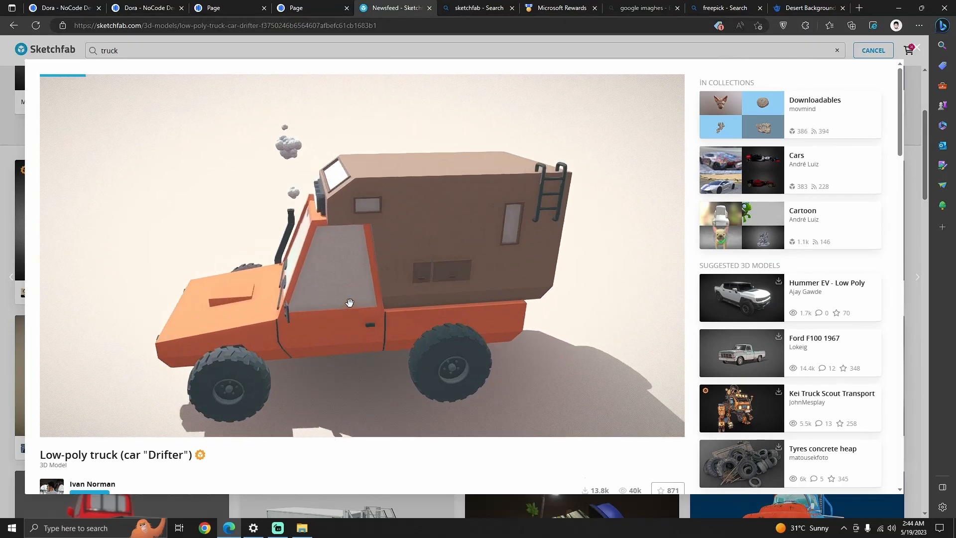
left_click(671, 425)
scroll(513, 297, "down", 4)
scroll(514, 297, "up", 4)
mouse_move(513, 298)
left_mouse_down()
mouse_move(689, 259)
mouse_move(486, 177)
mouse_move(410, 421)
mouse_move(307, 173)
mouse_move(92, 301)
mouse_move(245, 288)
mouse_move(174, 235)
mouse_move(168, 269)
mouse_move(423, 282)
mouse_move(115, 277)
left_mouse_up()
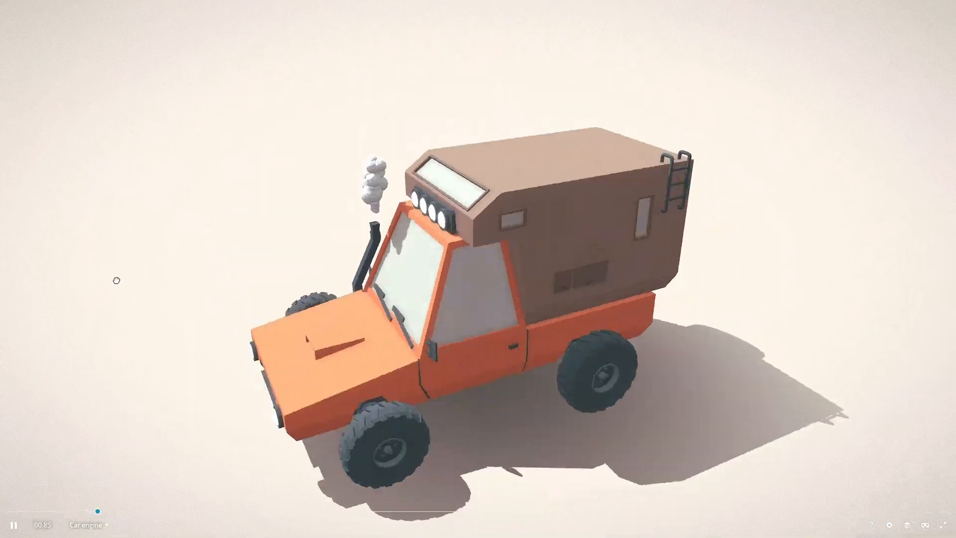
key("Escape")
scroll(347, 309, "down", 5)
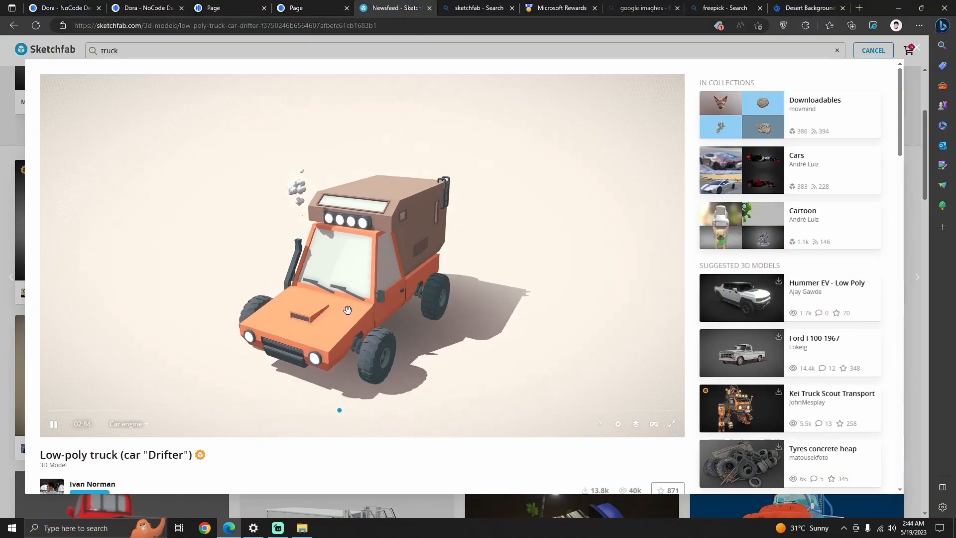
Download the Drifter truck model in GLB format and return to the Dora editor
scroll(393, 472, "down", 5)
scroll(364, 431, "down", 5)
scroll(79, 274, "up", 5)
left_click(93, 257)
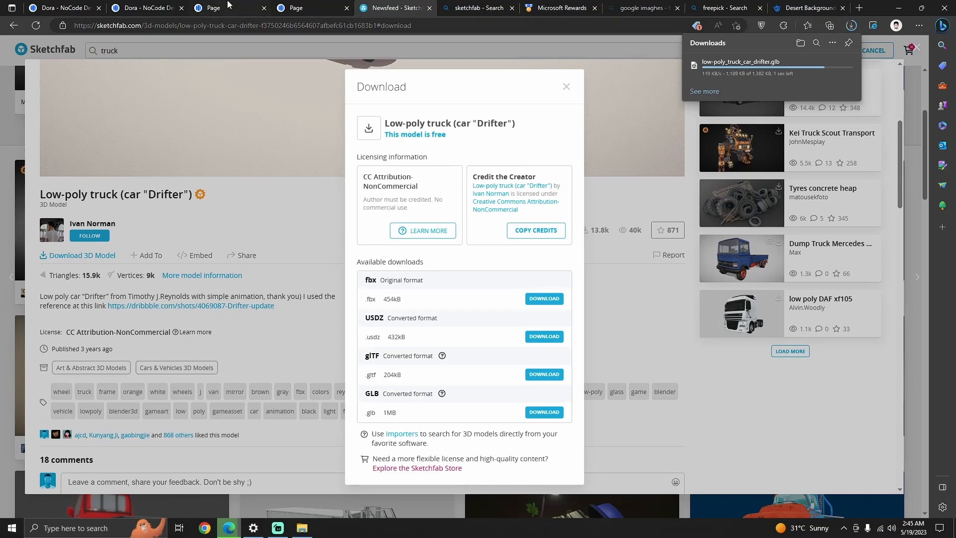
left_click(297, 12)
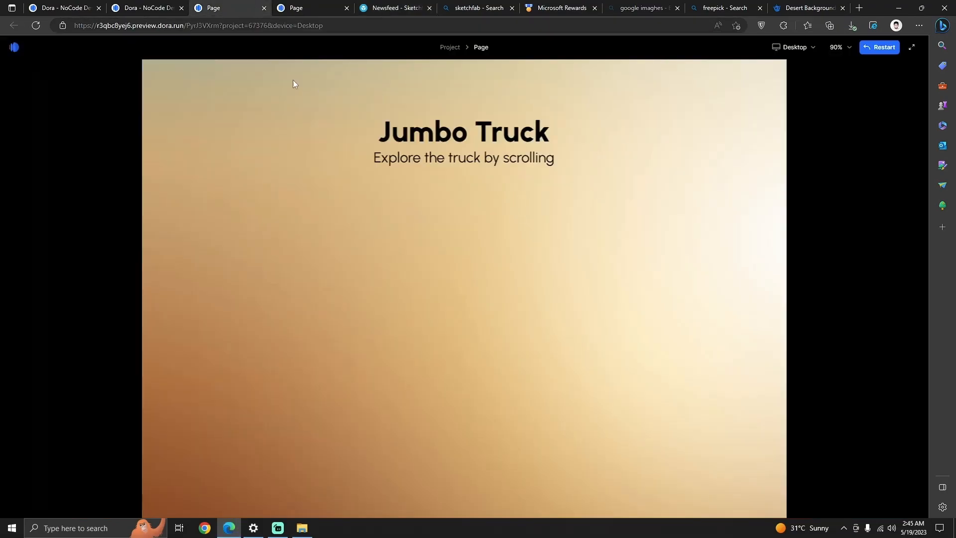
left_click(131, 5)
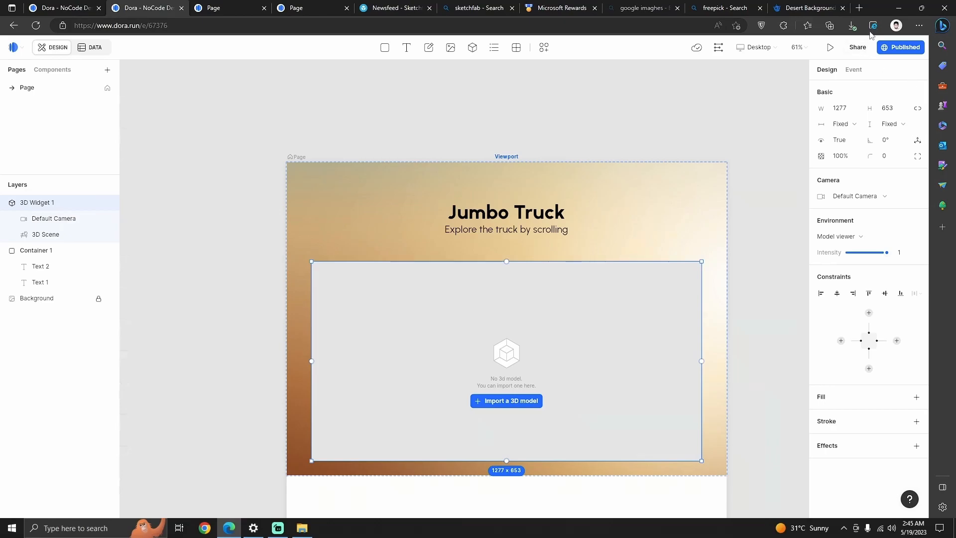
Try to import low-poly_truck_car_drifter.glb into the 3D widget directly from the browser's download list
left_click(851, 26)
left_click_drag(764, 72, 510, 400)
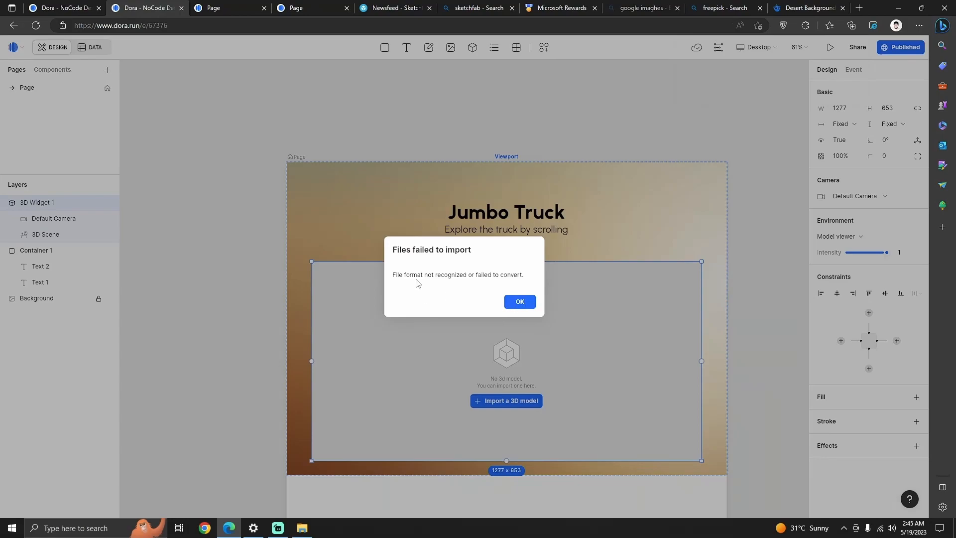
left_click(530, 301)
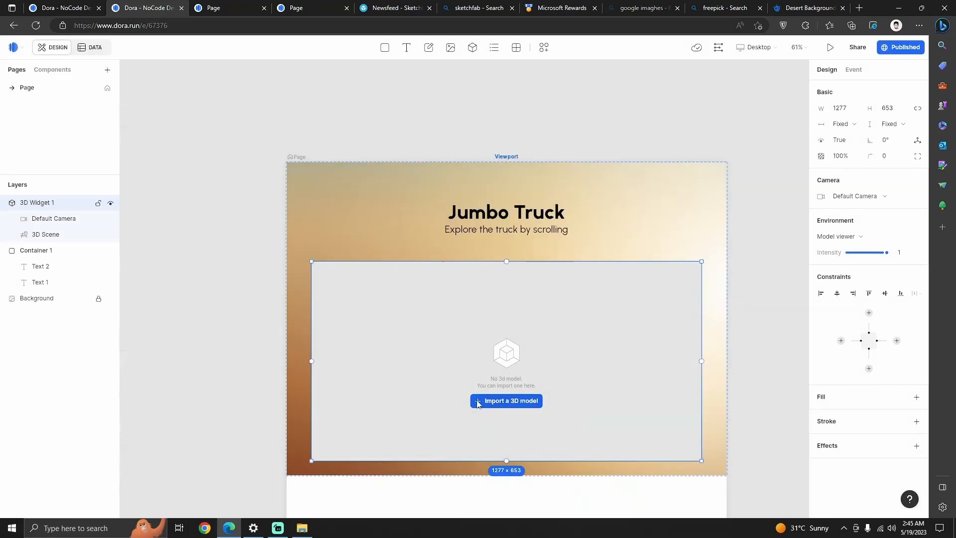
Import the low-poly_truck_car_drifter model from the Downloads folder into the empty 3D widget
scroll(691, 369, "down", 1)
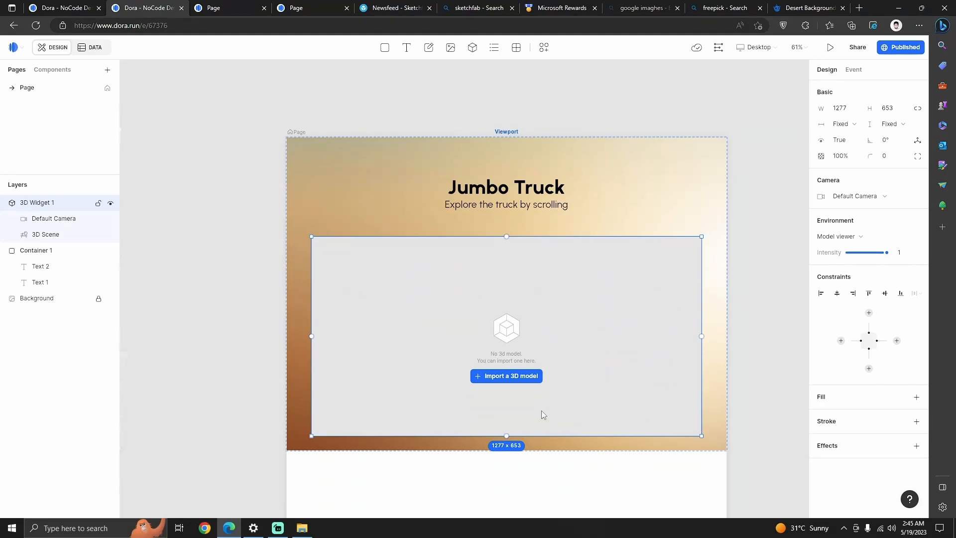
left_click(490, 376)
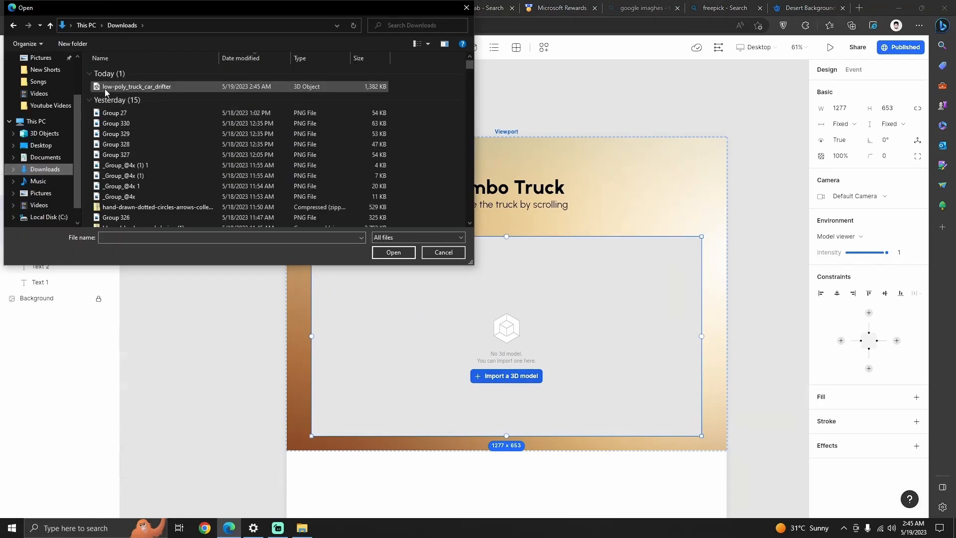
double_click(130, 86)
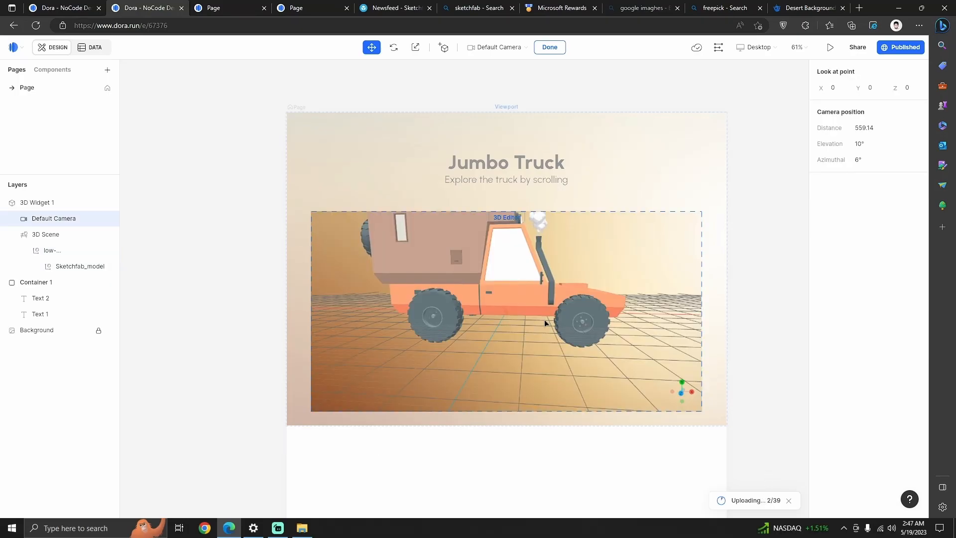
View the imported truck from different angles and test its Car engine animation by disabling and re-enabling it
left_click_drag(378, 338, 410, 323)
scroll(529, 323, "up", 5)
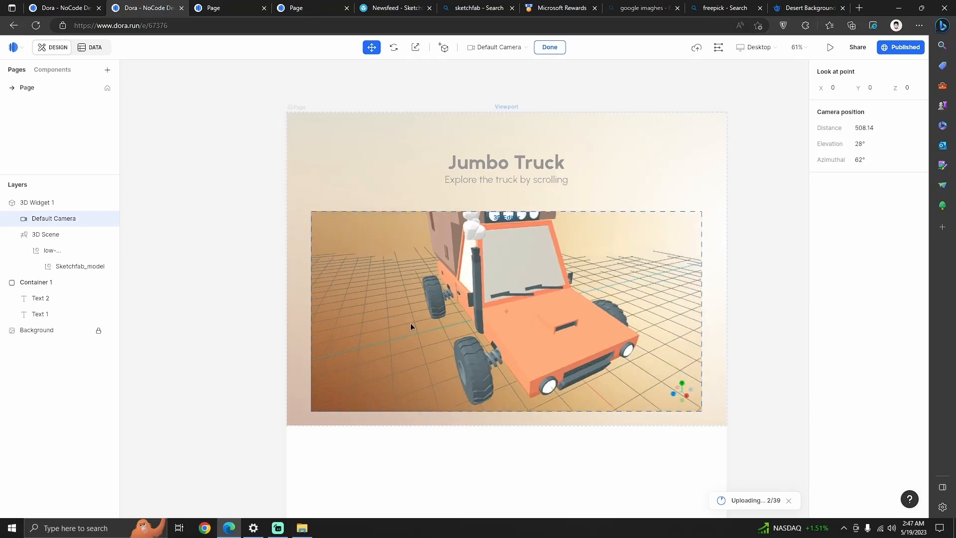
left_click(54, 251)
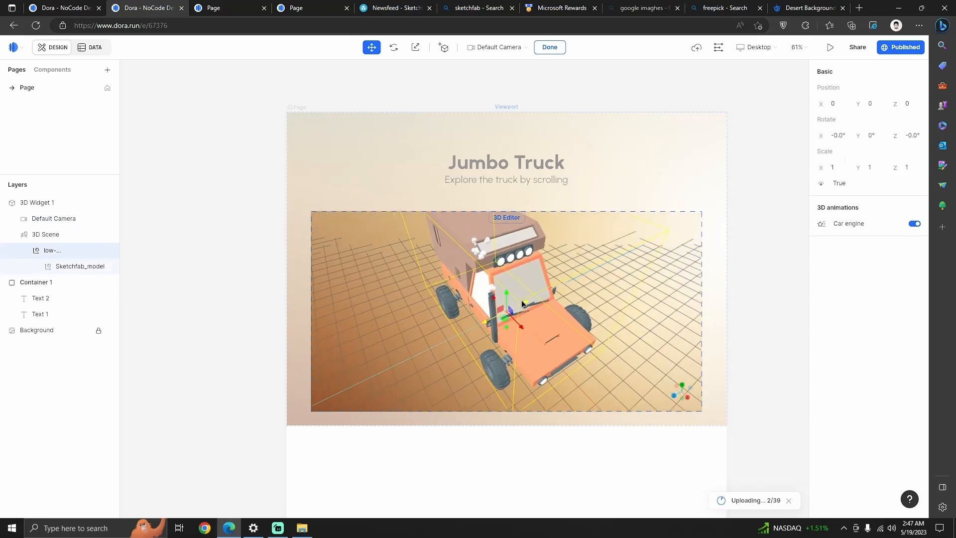
left_click(915, 224)
left_click_drag(485, 293, 503, 282)
left_click(915, 224)
Orbit the default camera to a three-quarter front view of the truck, and leave and reopen the 3D editor
left_click_drag(587, 298, 531, 304)
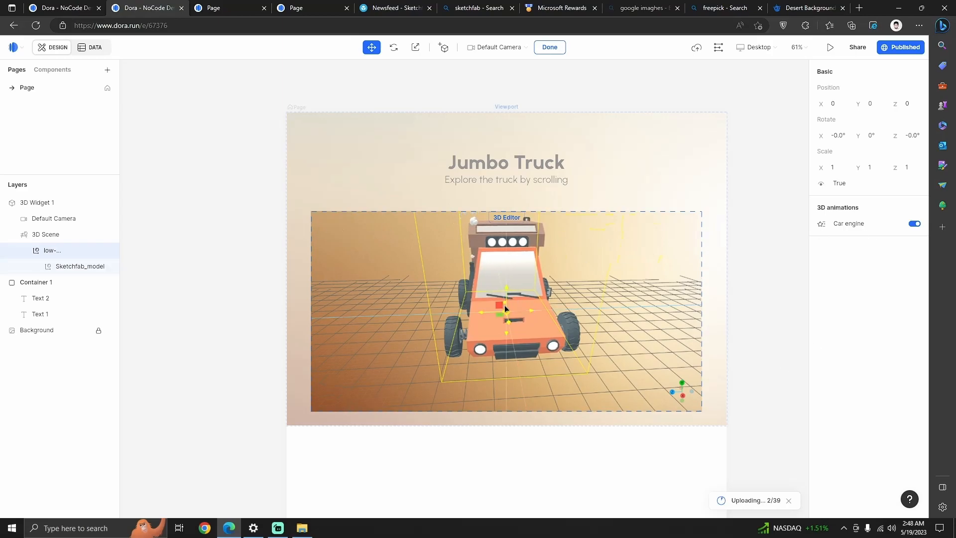
left_click_drag(476, 294, 526, 260)
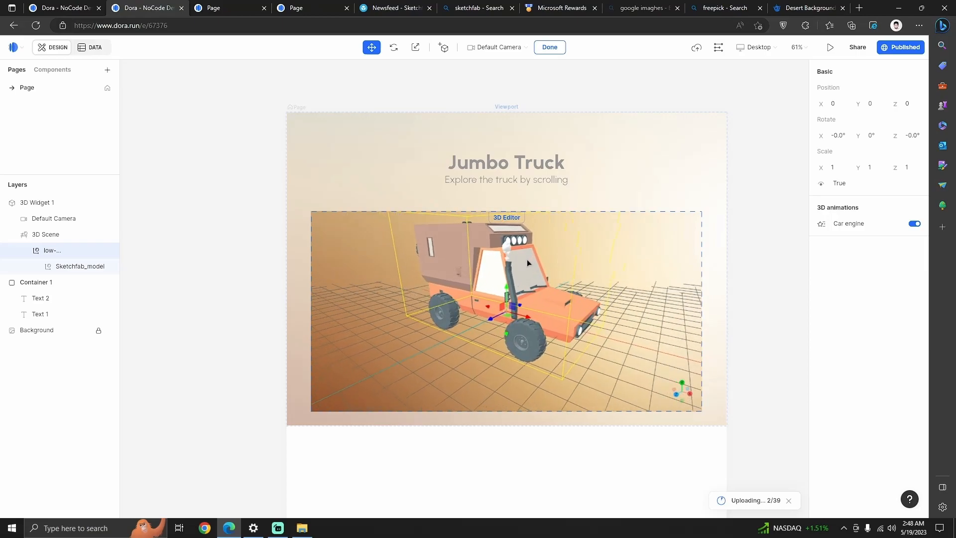
key("Escape")
left_click(460, 299)
double_click(496, 294)
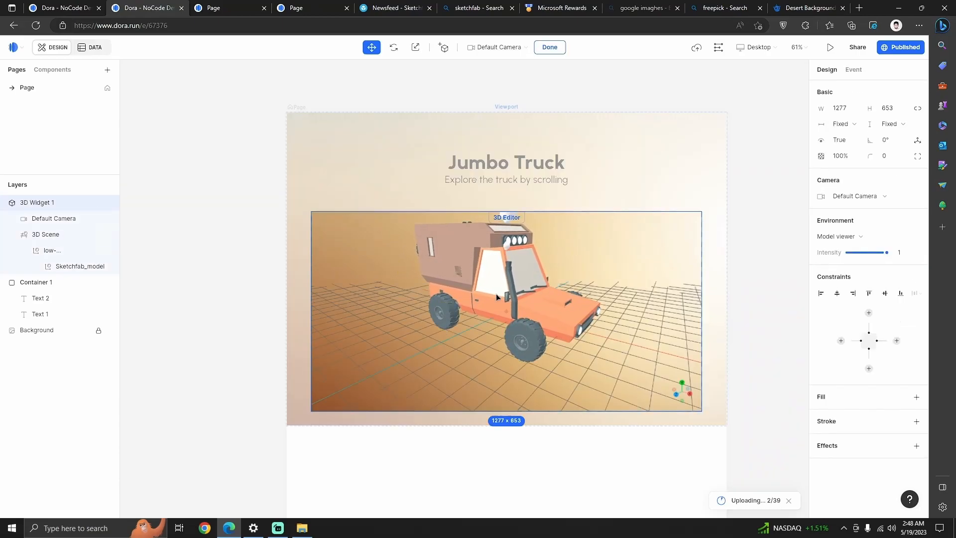
Orbit the default camera toward the truck's front, to elevation 19° and azimuthal 65°, and leave the 3D editor
left_click_drag(521, 291, 488, 290)
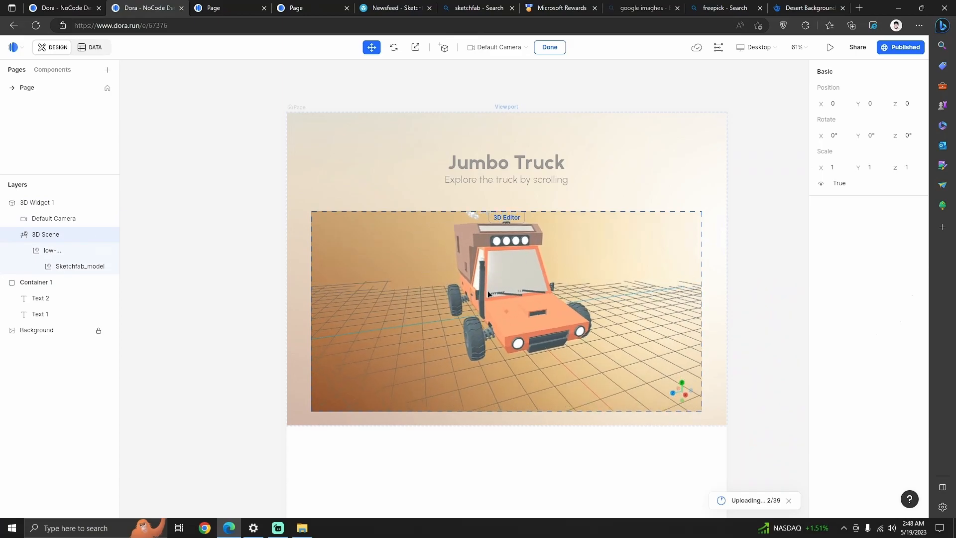
key("Escape")
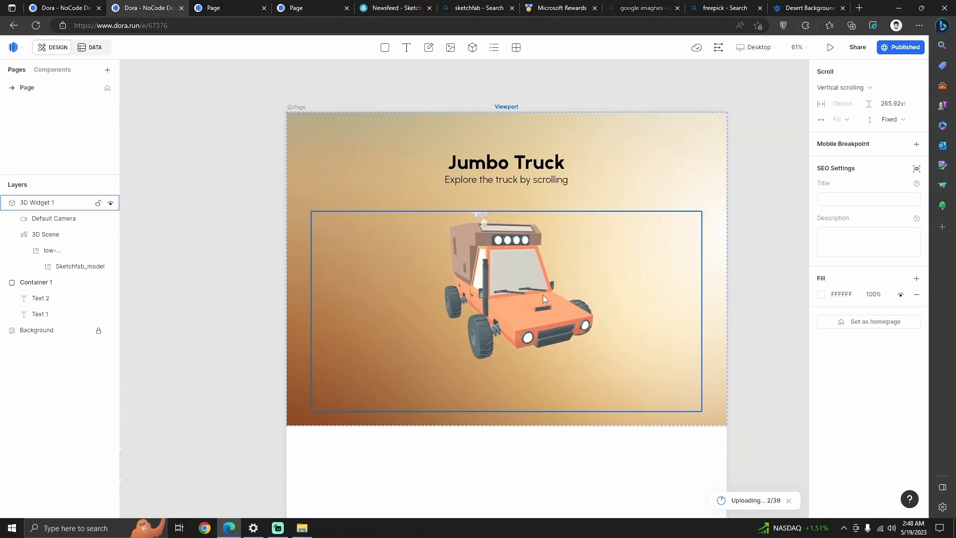
left_click(428, 264)
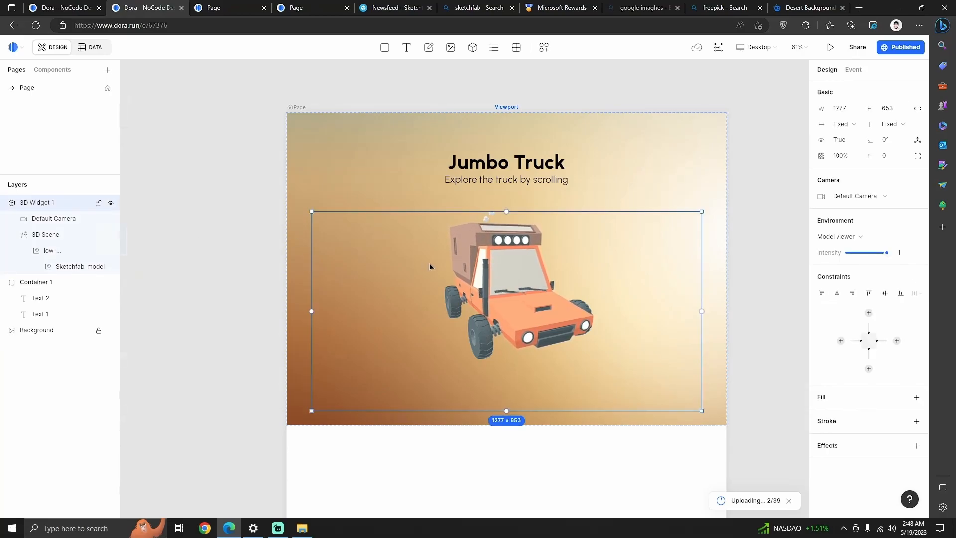
Show the page's drivers timeline and add a Default Camera keyframe at scroll position 0
double_click(43, 219)
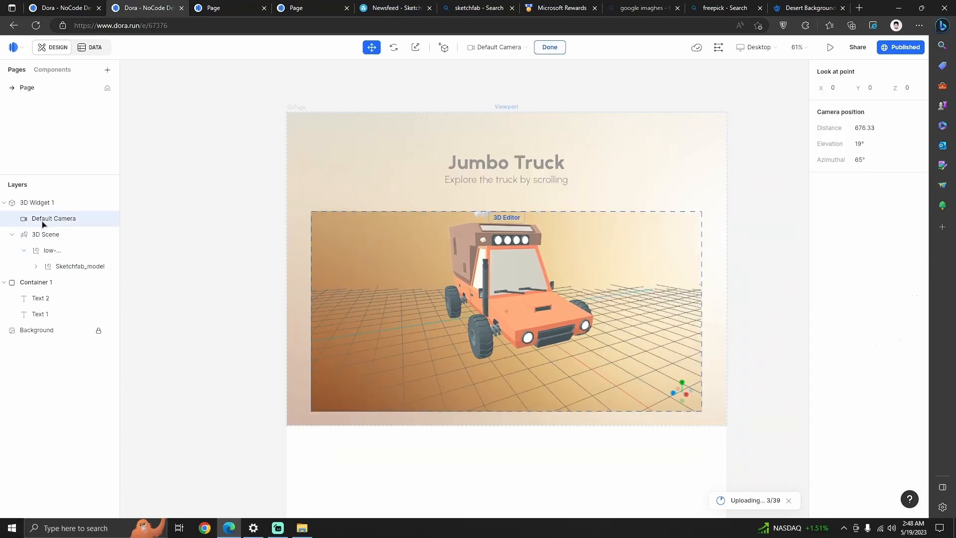
left_click(718, 51)
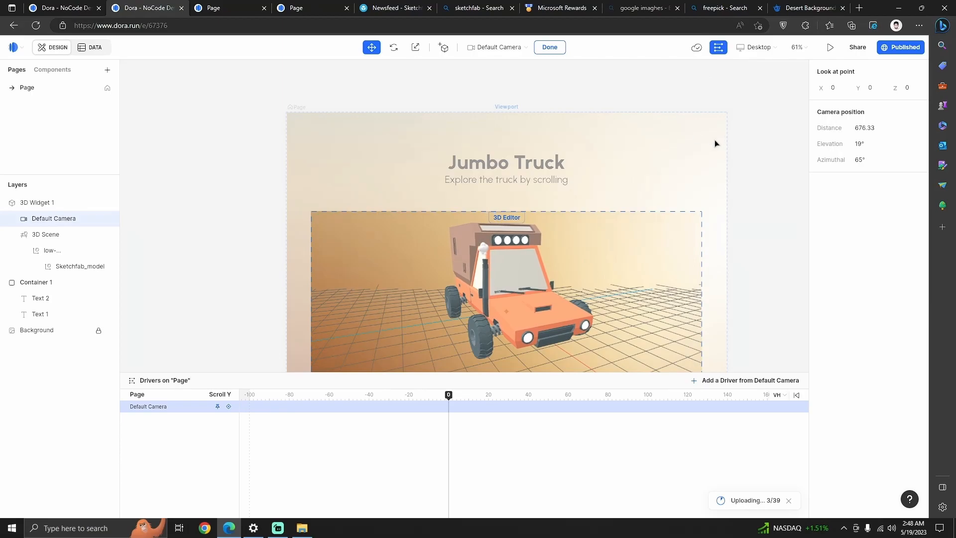
left_click(780, 153)
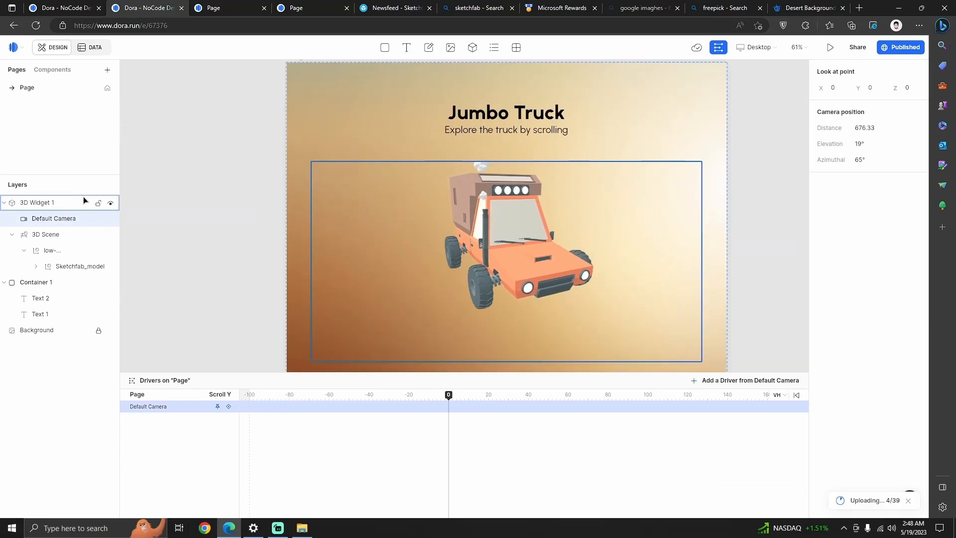
double_click(44, 221)
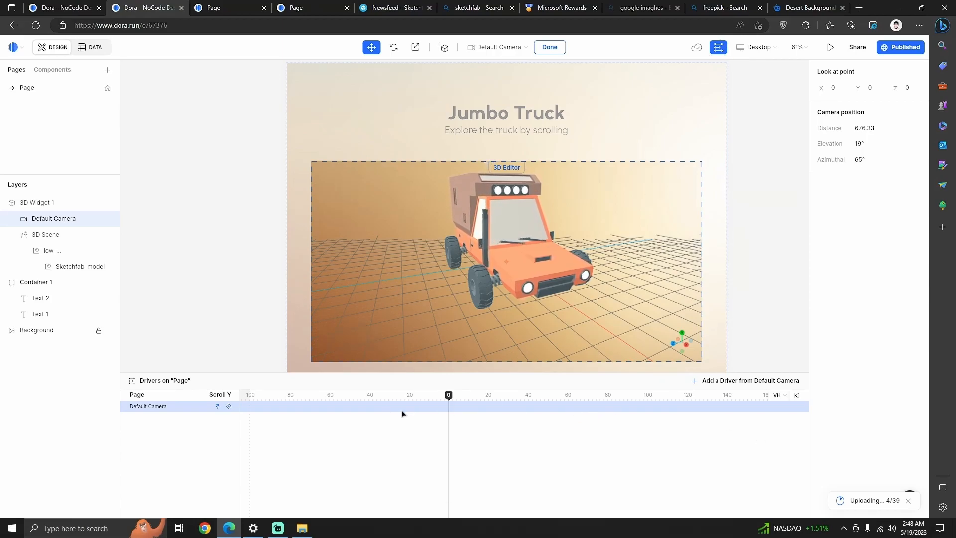
left_click(228, 407)
Add a Default Camera keyframe at scroll position 100 and orbit the camera to a rear three-quarter view of the truck
left_click_drag(449, 402, 649, 409)
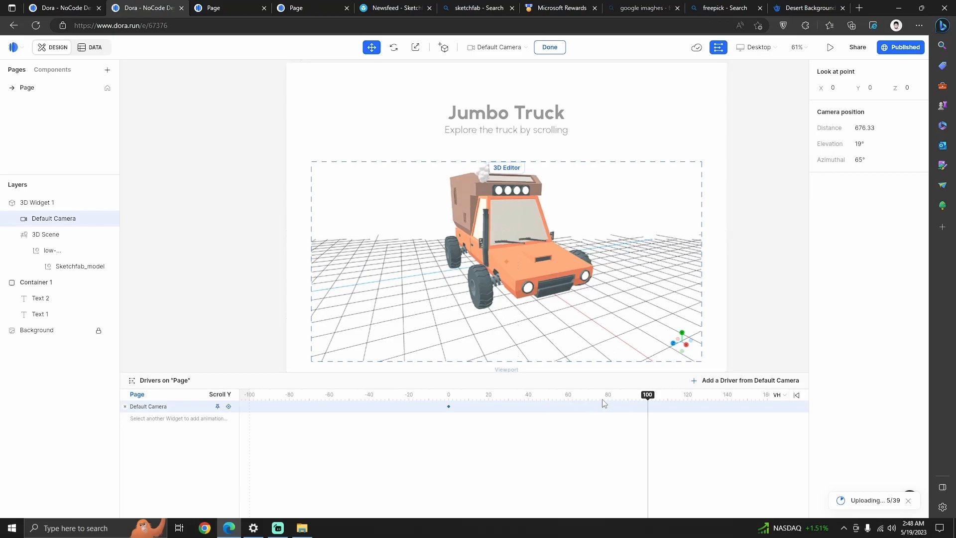
left_click(230, 407)
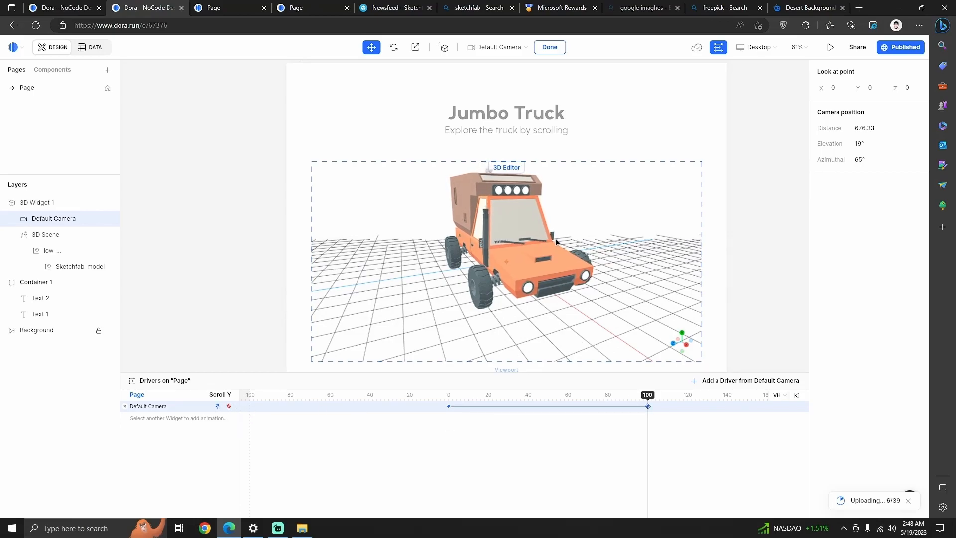
left_click_drag(555, 243, 687, 264)
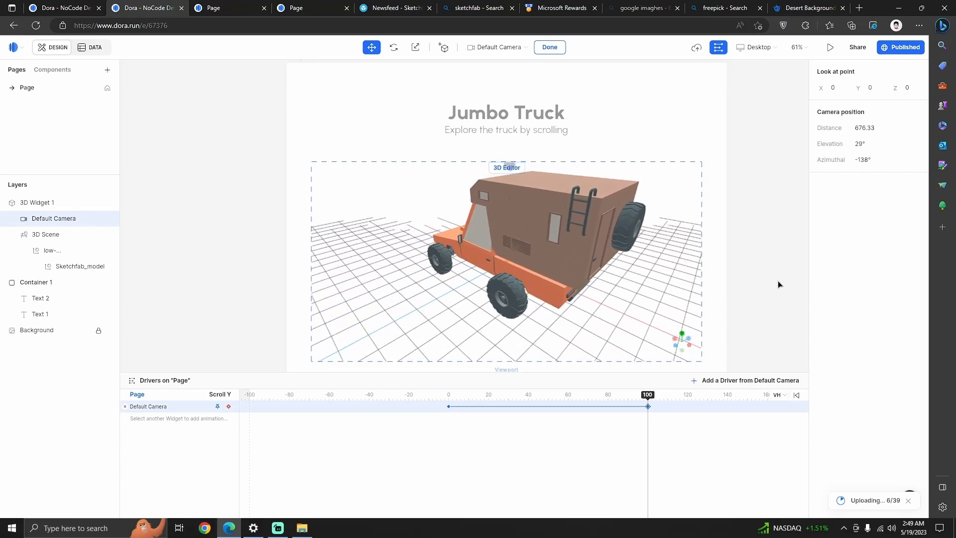
Leave the 3D editor with the timeline at 99 and examine where the truck sits on the page relative to the viewport
mouse_move(649, 395)
left_mouse_down()
mouse_move(446, 395)
mouse_move(530, 384)
mouse_move(647, 396)
mouse_move(450, 394)
mouse_move(539, 394)
mouse_move(647, 417)
mouse_move(440, 407)
mouse_move(647, 412)
left_mouse_up()
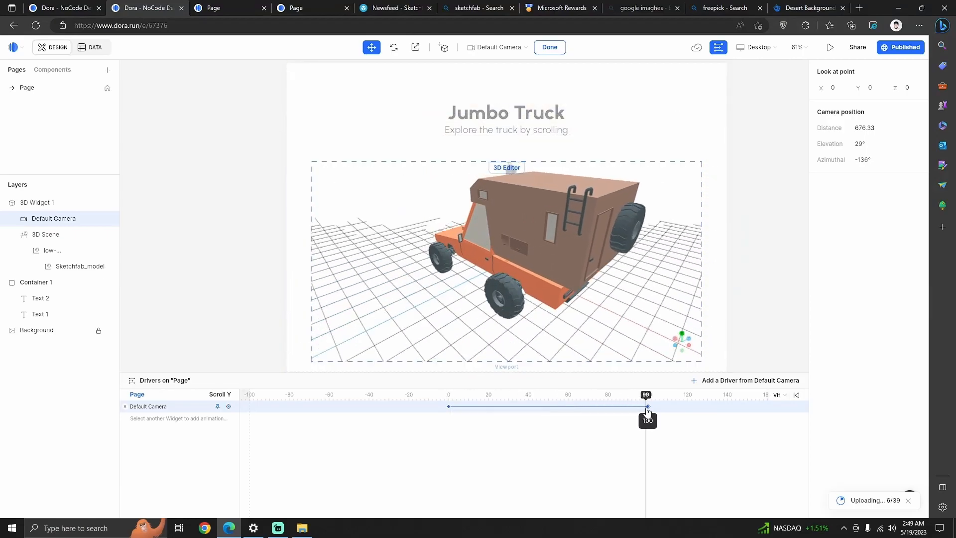
left_click(771, 302)
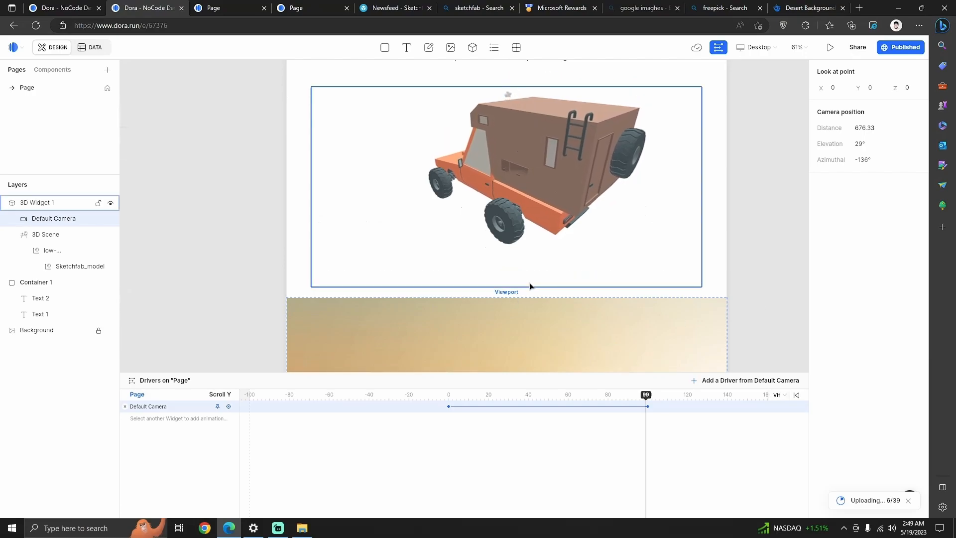
scroll(670, 270, "up", 2)
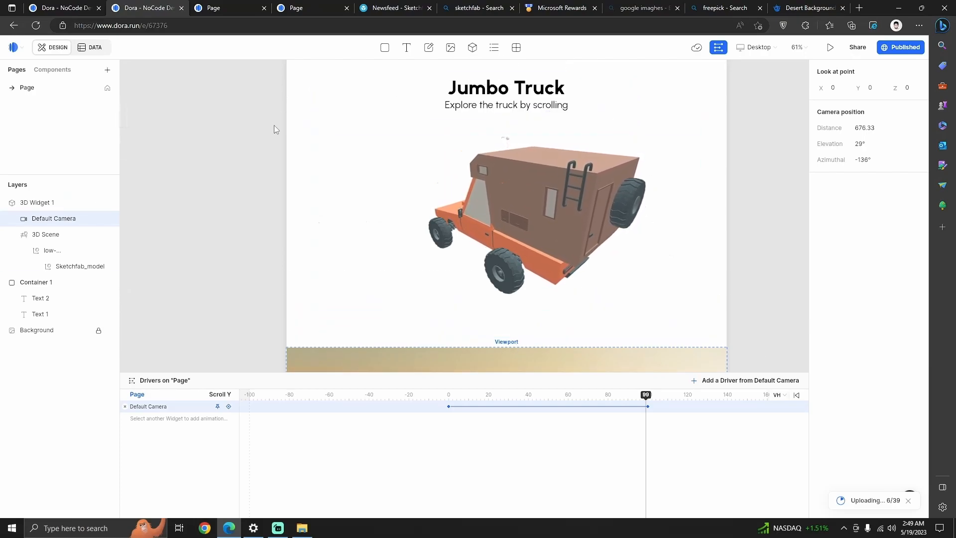
scroll(311, 154, "up", 2)
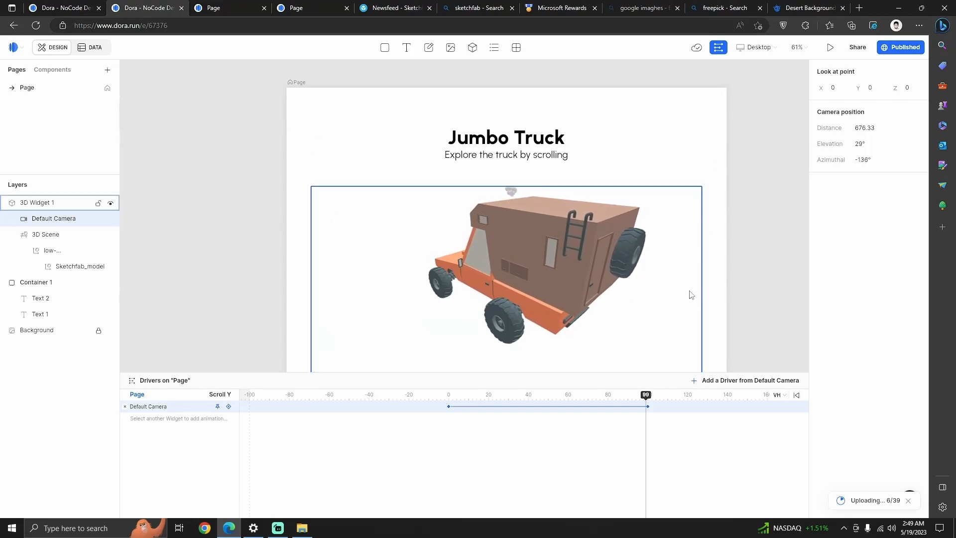
scroll(708, 284, "down", 7)
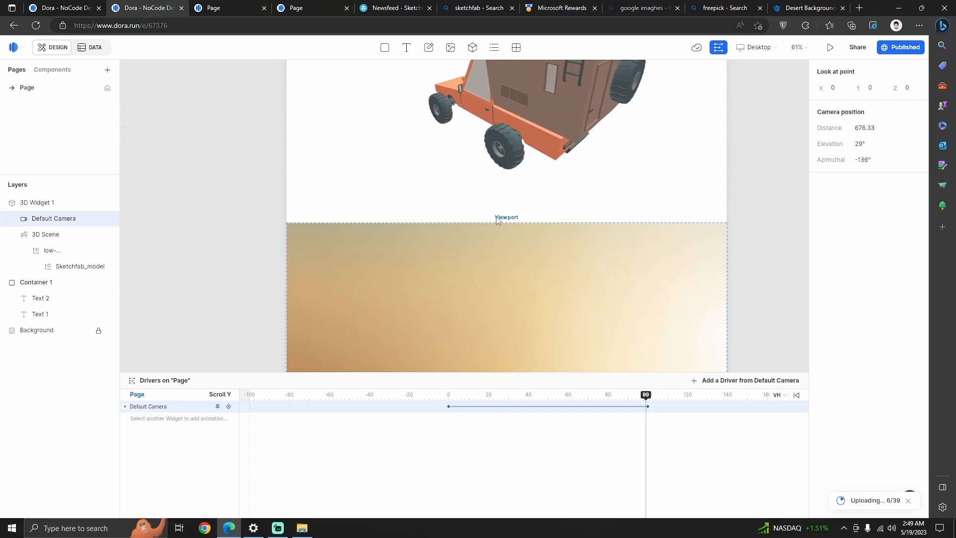
scroll(531, 251, "down", 5)
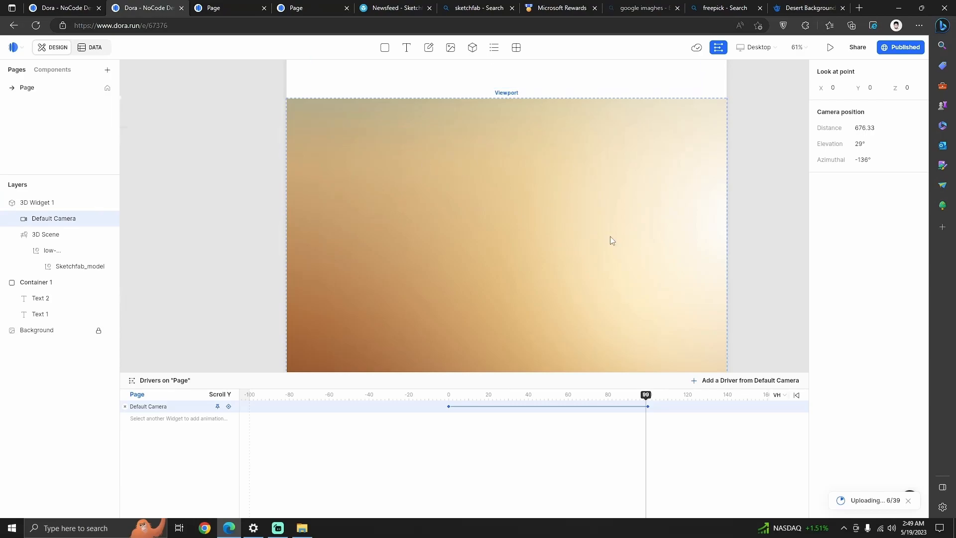
scroll(595, 217, "up", 5)
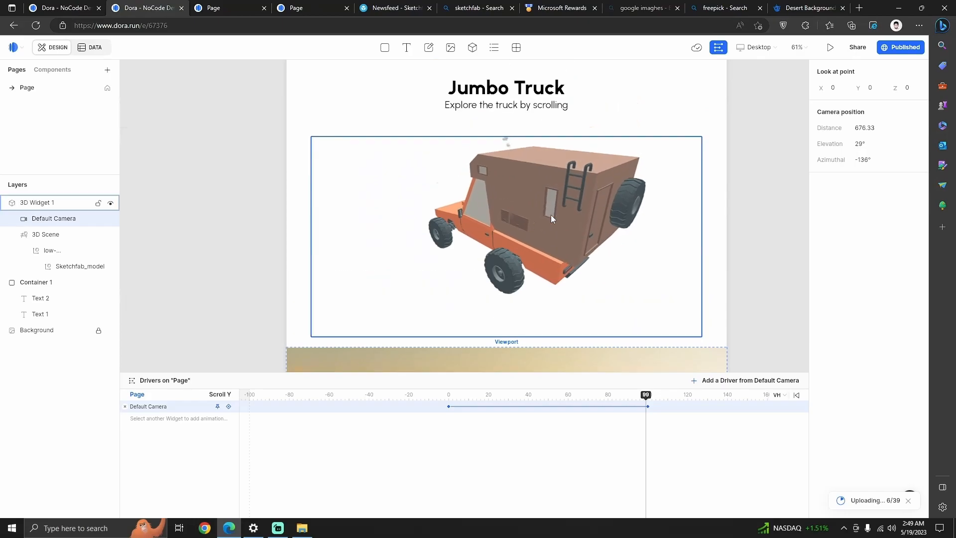
Return the timeline to 0 and constrain the 3D widget to the viewport top and to both side edges
left_click(551, 216)
left_click_drag(645, 394, 448, 396)
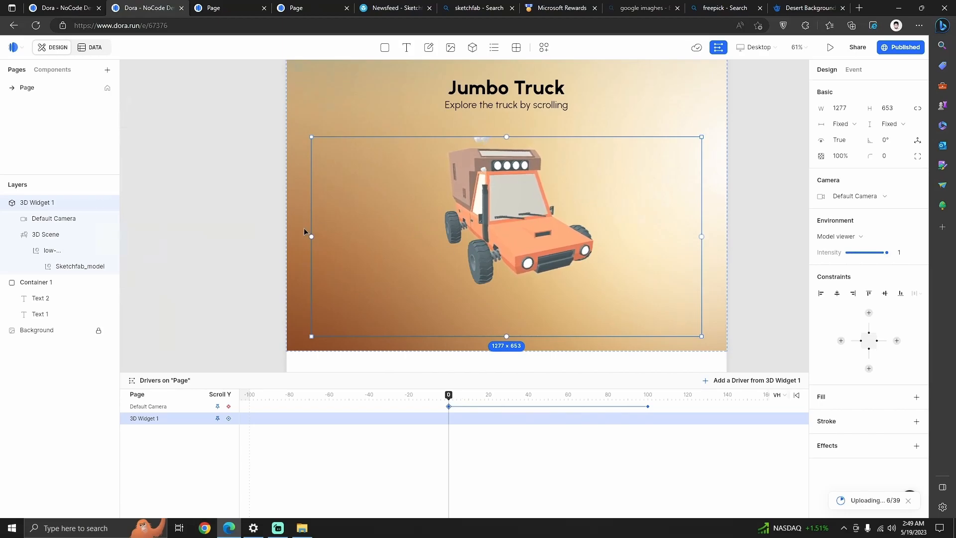
scroll(774, 150, "up", 2)
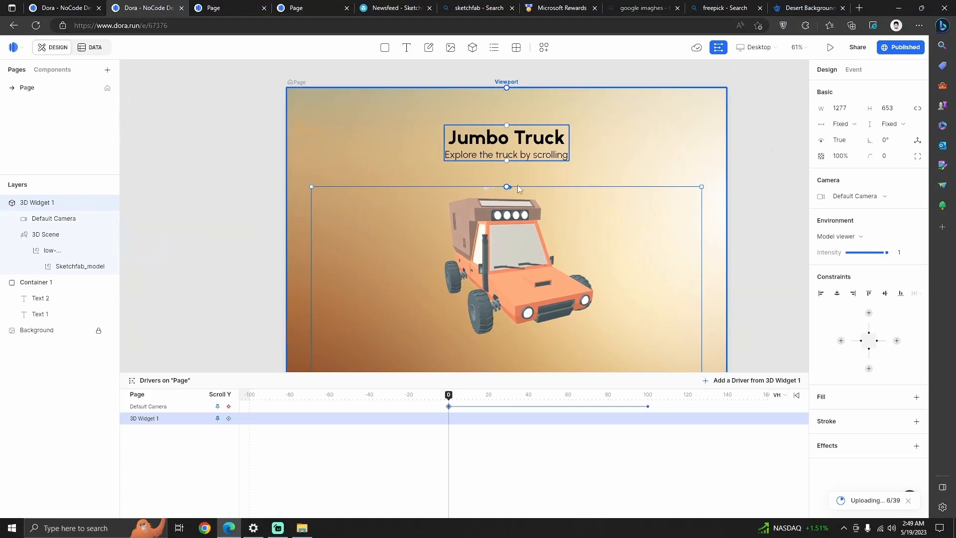
left_click(508, 92)
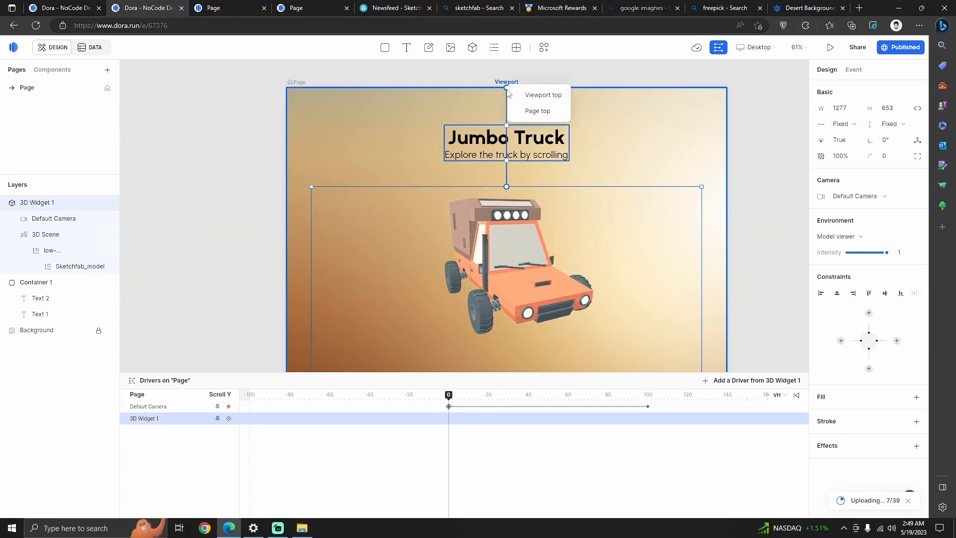
left_click(540, 95)
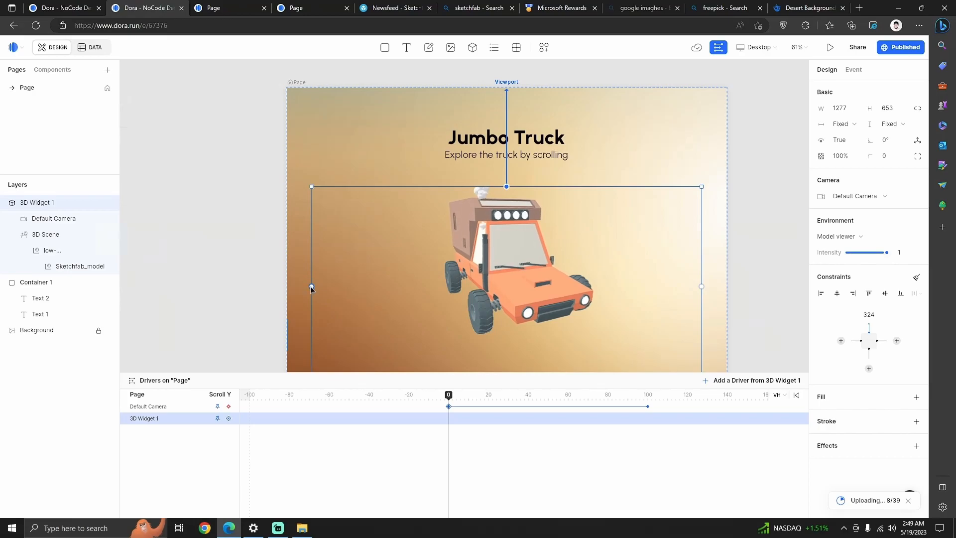
left_click(285, 247)
left_click(727, 244)
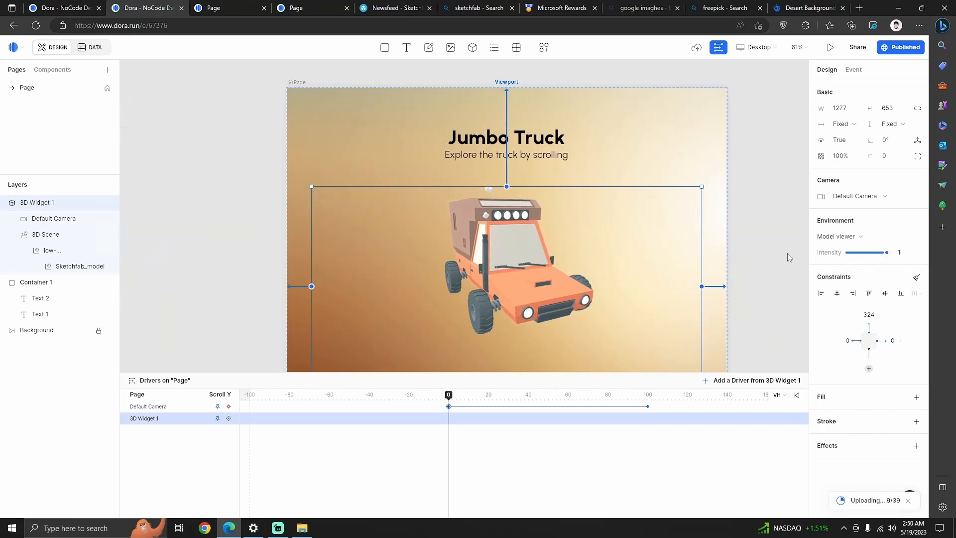
Scrub the scroll timeline to 28 and back to 21 to check how the constrained truck moves and rotates with the viewport
scroll(780, 245, "down", 1)
left_click_drag(445, 393, 506, 396)
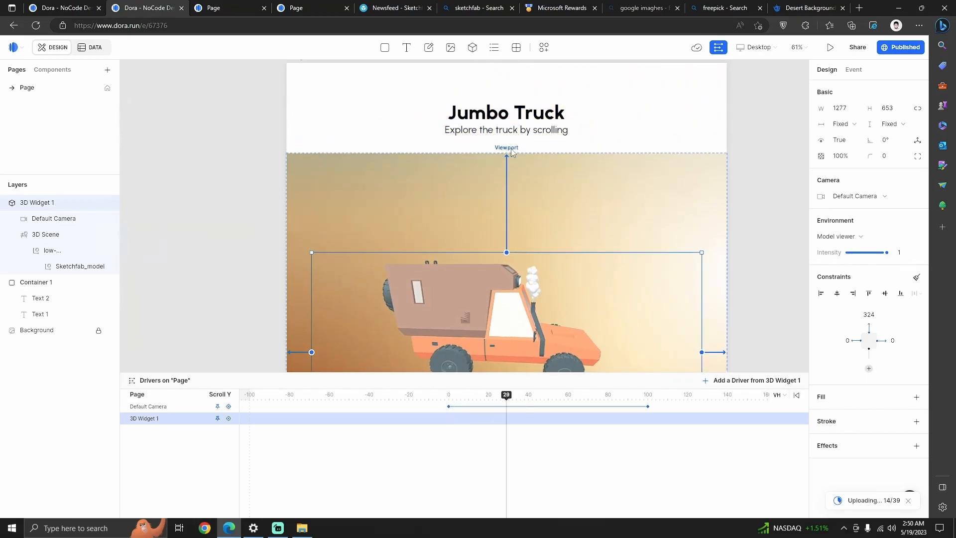
scroll(796, 214, "down", 4)
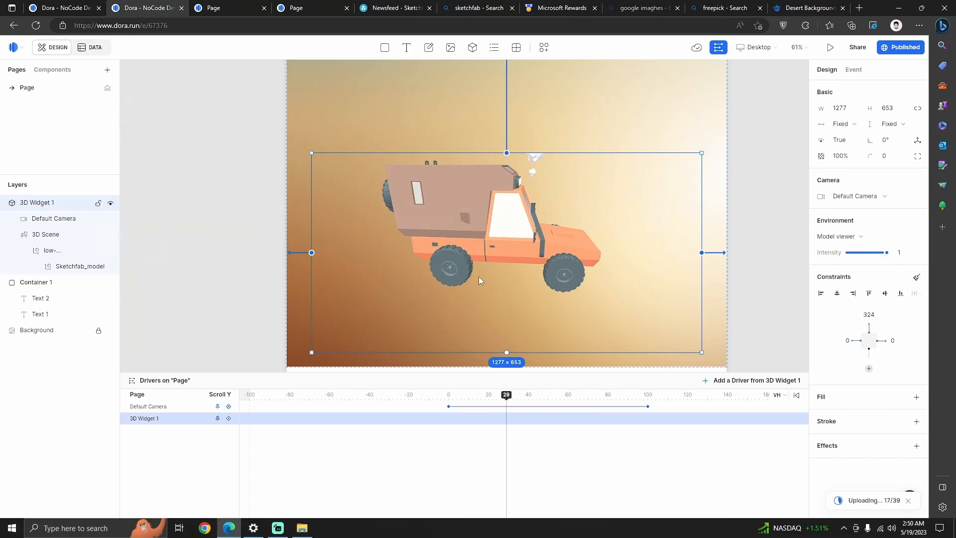
mouse_move(507, 396)
left_mouse_down()
mouse_move(652, 395)
mouse_move(490, 395)
left_mouse_up()
scroll(769, 301, "down", 4)
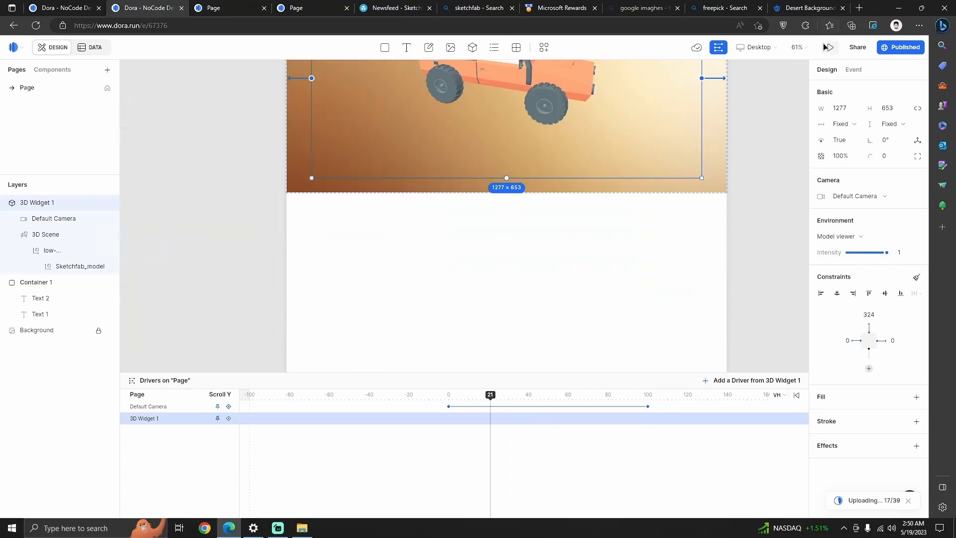
Preview the page in a new tab, check the model's upload progress in the editor, and return to the editor
left_click(830, 47)
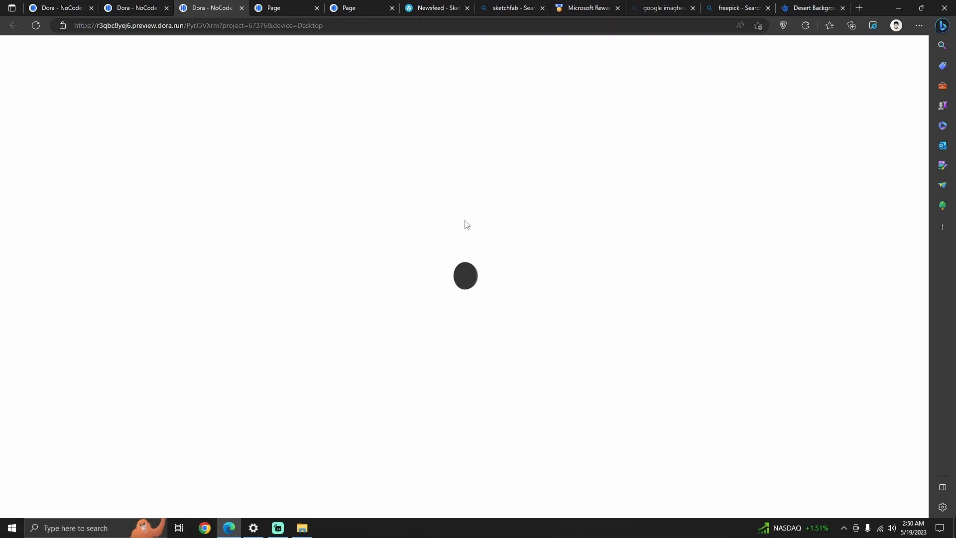
left_click(128, 6)
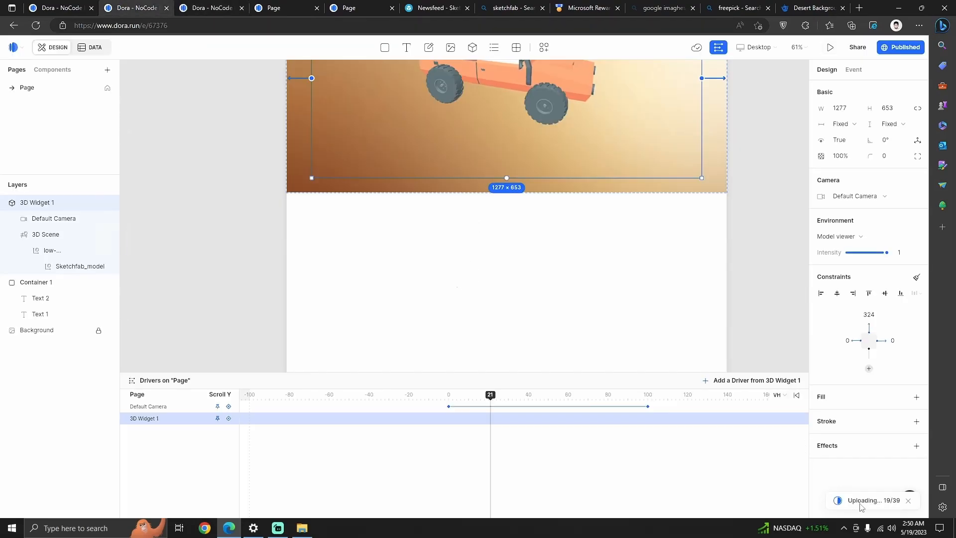
left_click(205, 7)
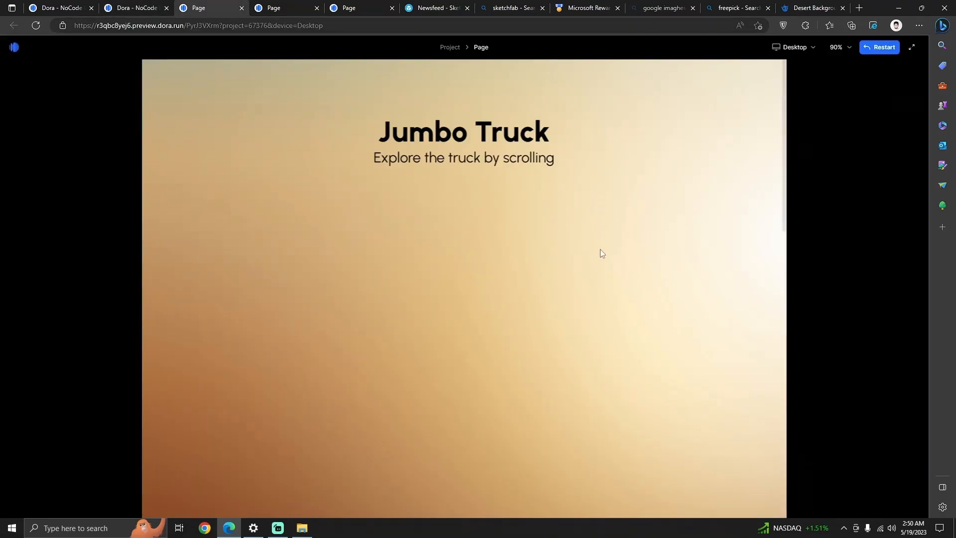
left_click(131, 7)
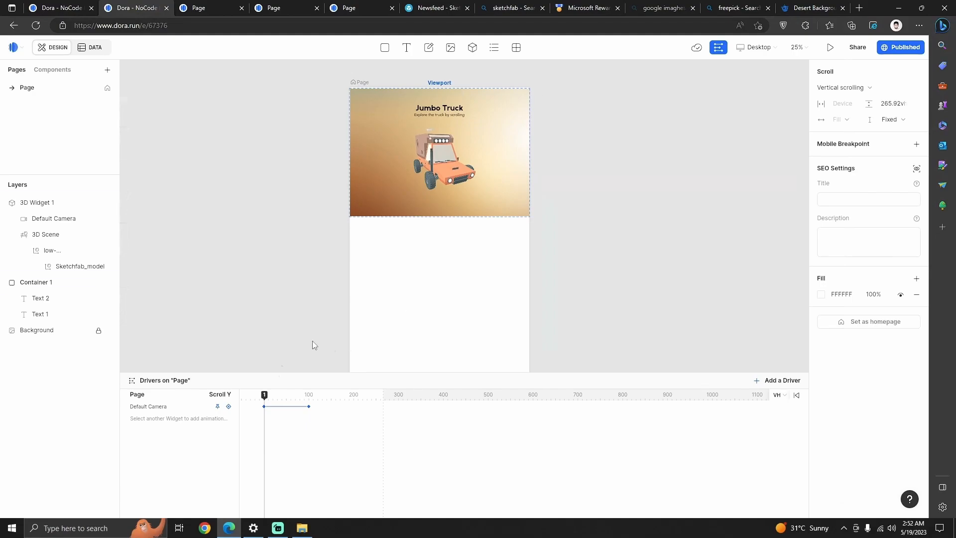
Scrub the timeline to 99, preview the page, scroll through the truck's camera animation, and return to the editor
left_click_drag(263, 396, 310, 409)
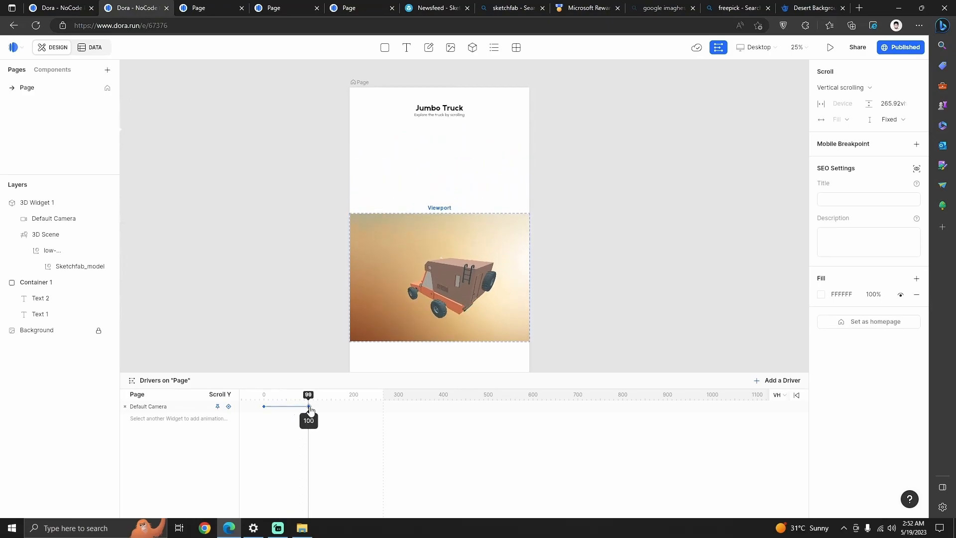
left_click(831, 48)
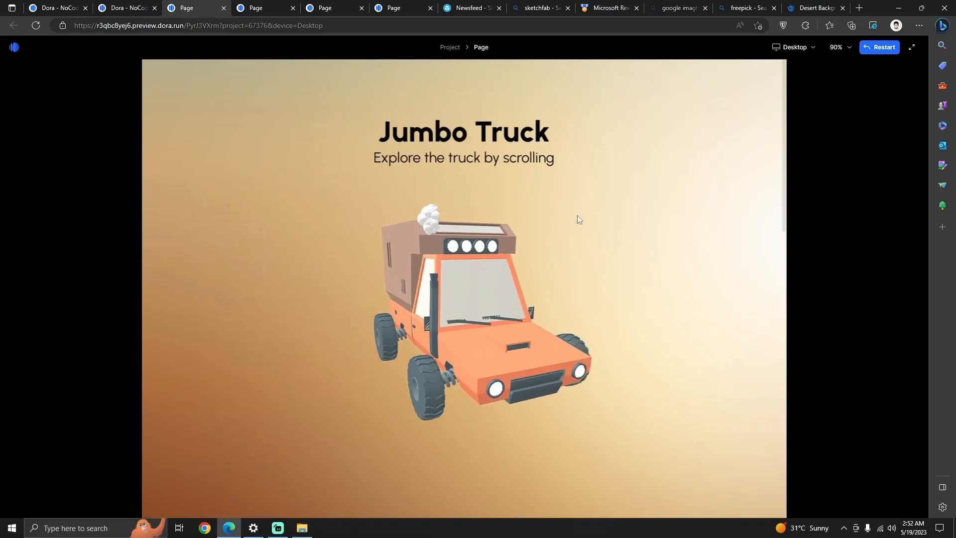
scroll(645, 174, "down", 5)
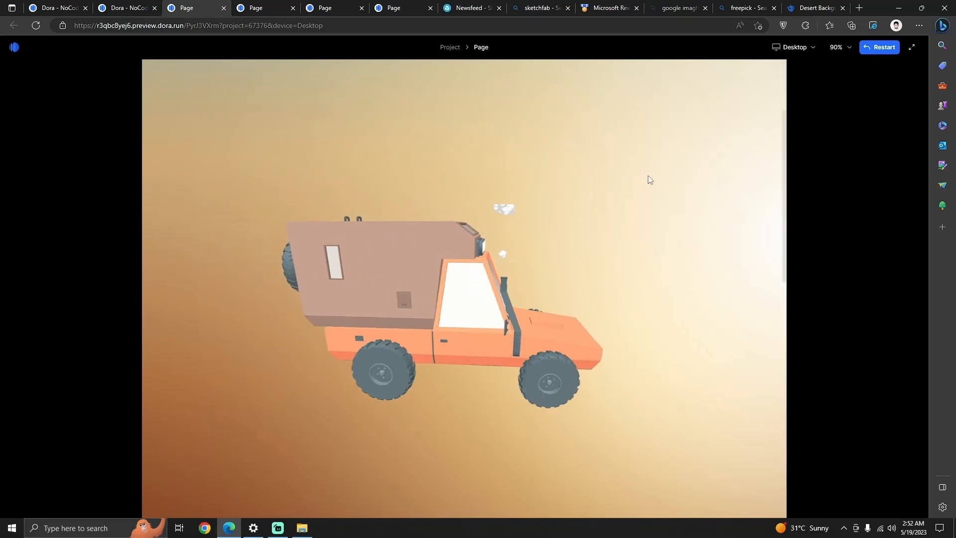
scroll(649, 178, "up", 5)
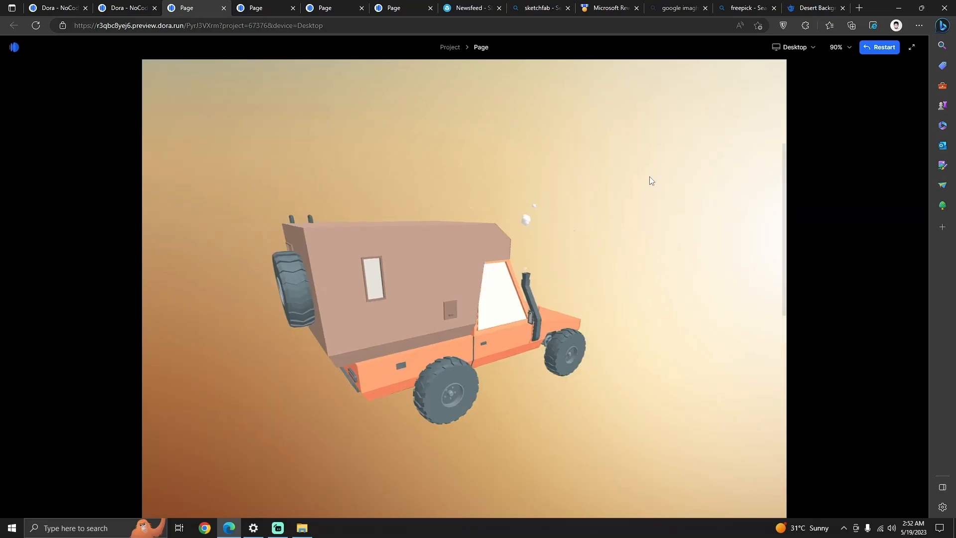
left_click(125, 8)
Set the editor's scroll timeline to 100 and add a text element beside the truck reading "Storage Capacity: 500 lbs" on two lines
left_click(470, 302)
mouse_move(309, 395)
left_mouse_down()
mouse_move(265, 399)
mouse_move(354, 408)
mouse_move(309, 407)
left_mouse_up()
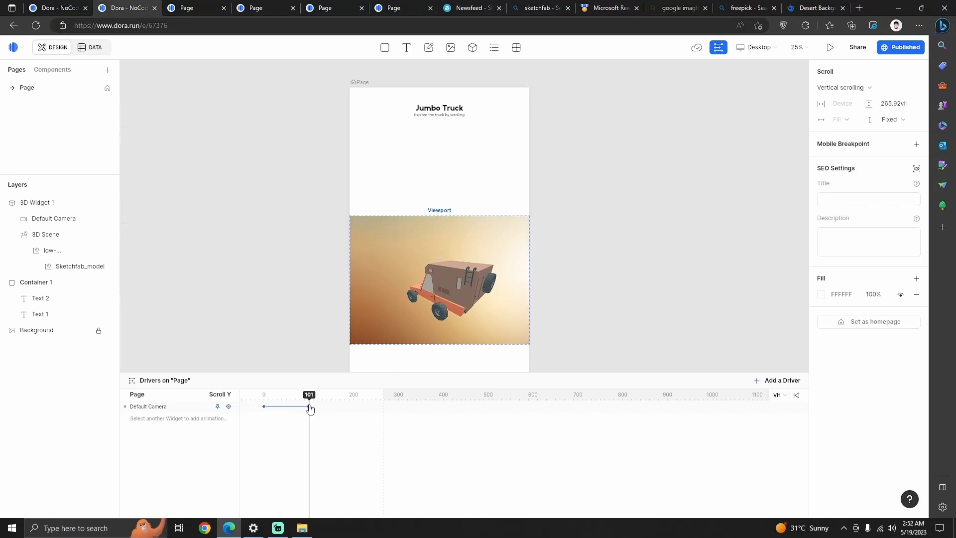
scroll(548, 309, "down", 3)
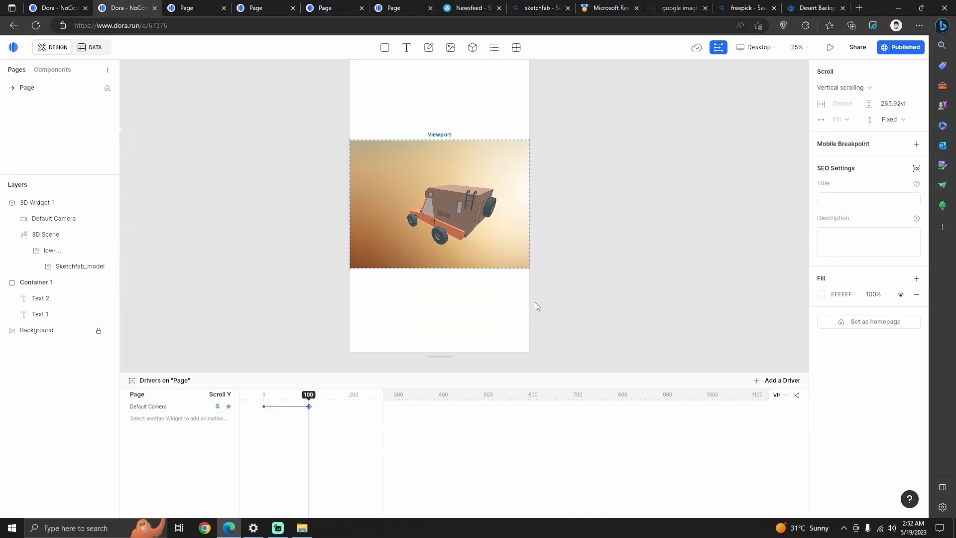
scroll(398, 222, "up", 5)
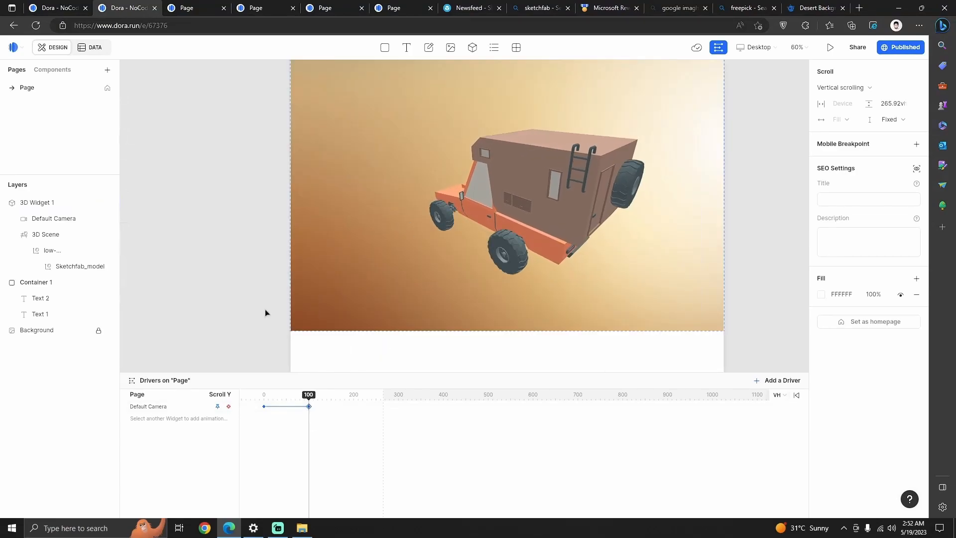
left_click_drag(406, 49, 386, 189)
double_click(403, 190)
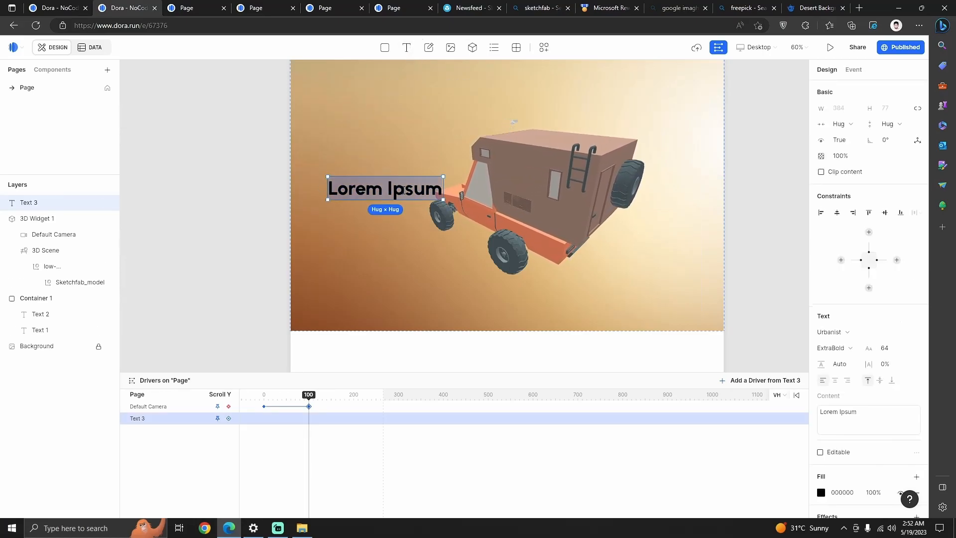
type("T")
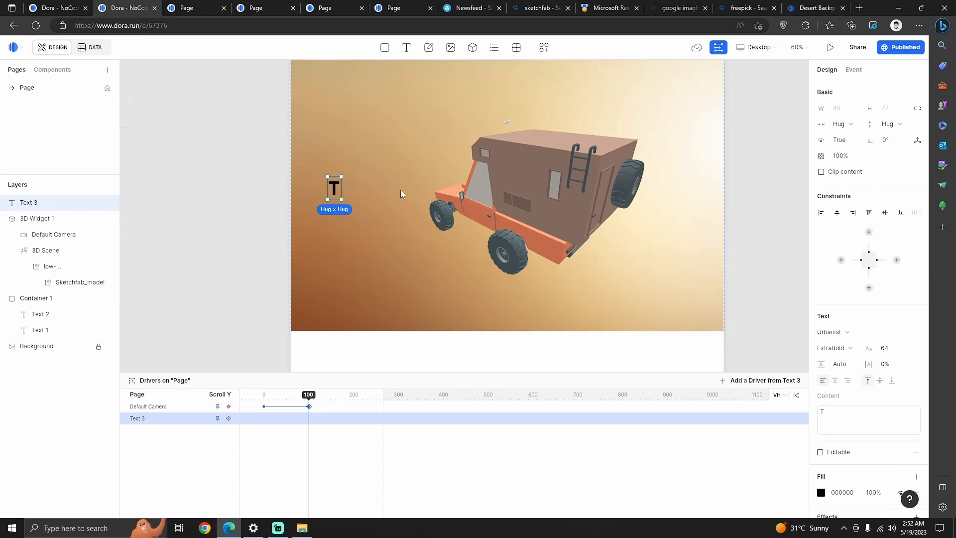
type("torage")
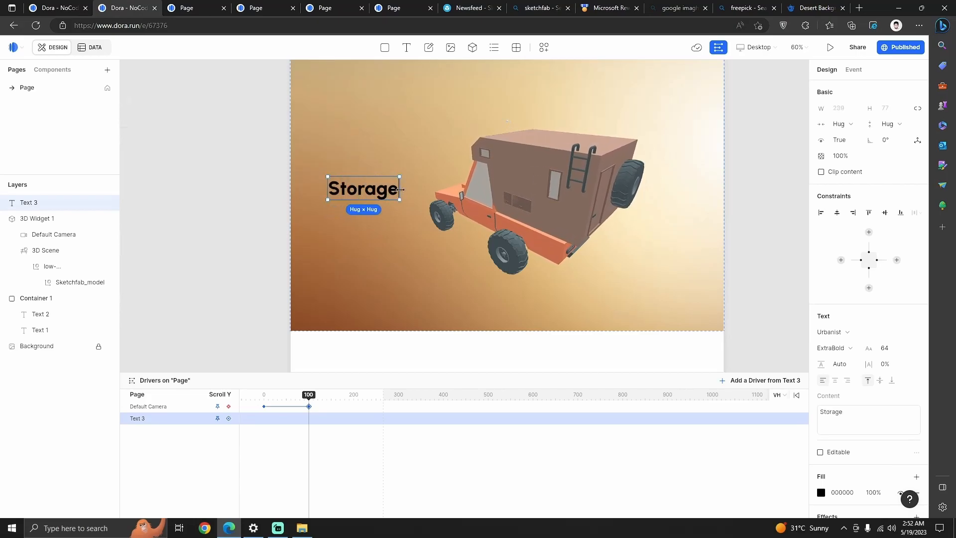
type(" Capacity\":")
key("Return")
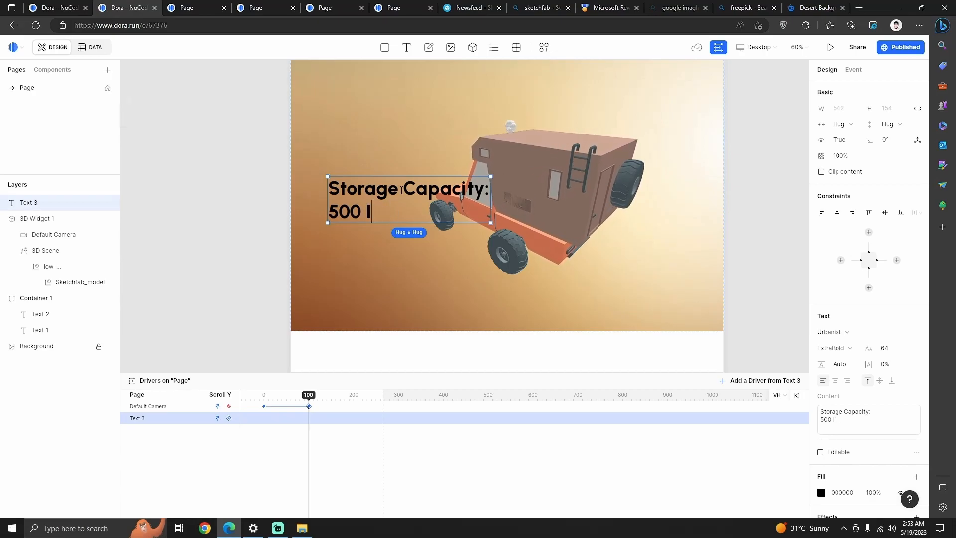
Move the Storage Capacity text to the lower-left area of the viewport and rename its layer StorageCapacity
left_click(225, 224)
left_click_drag(412, 193, 396, 265)
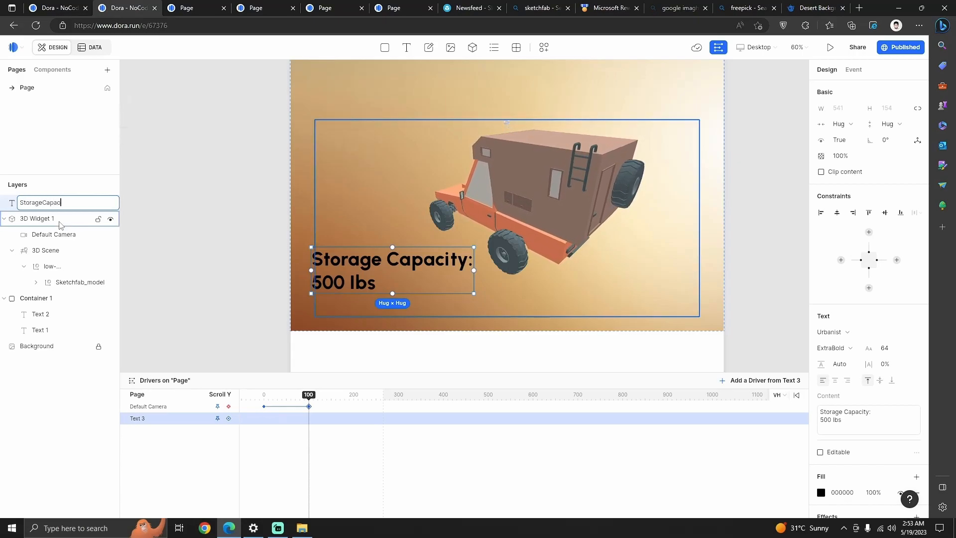
key("Return")
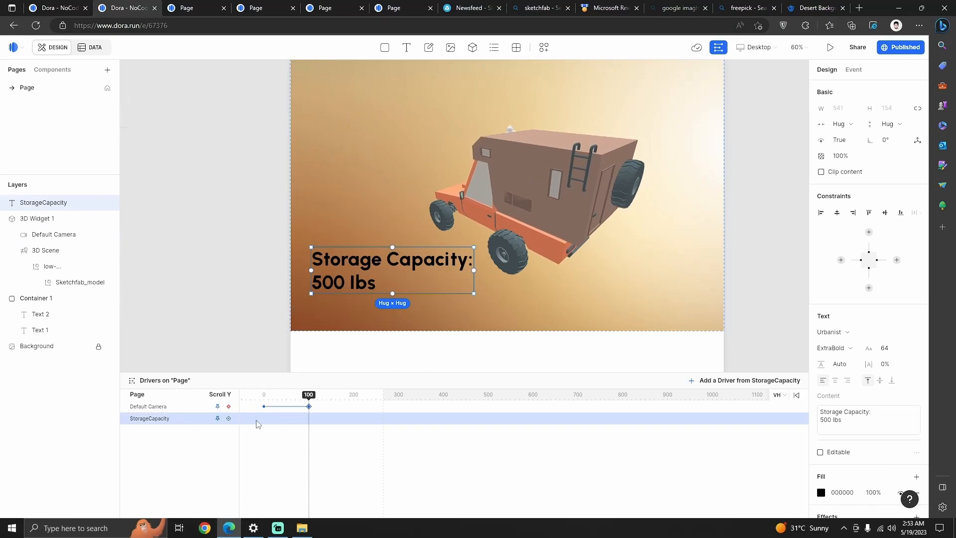
Add a StorageCapacity keyframe at -2 on the scroll timeline and set its visibility to False
left_click_drag(312, 401, 263, 398)
left_click(229, 418)
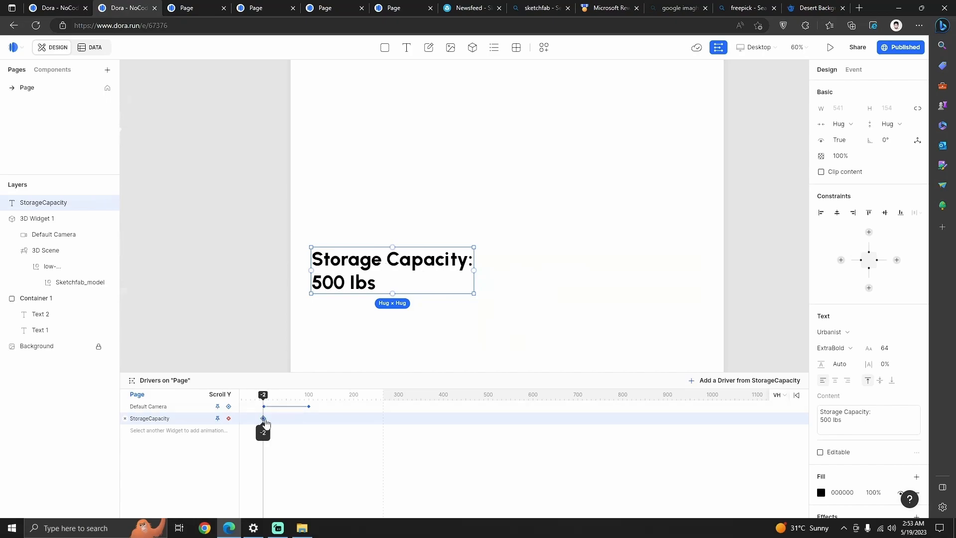
left_click(841, 141)
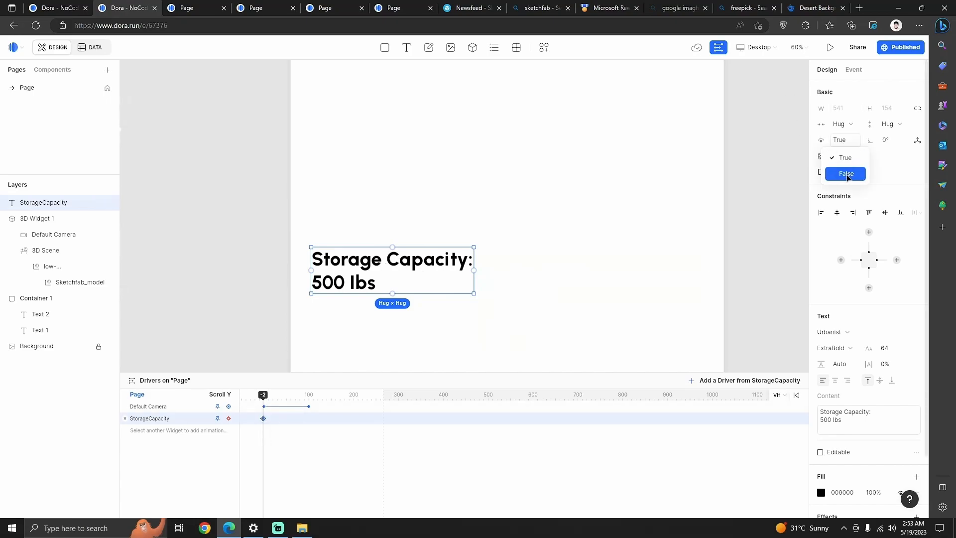
left_click(847, 173)
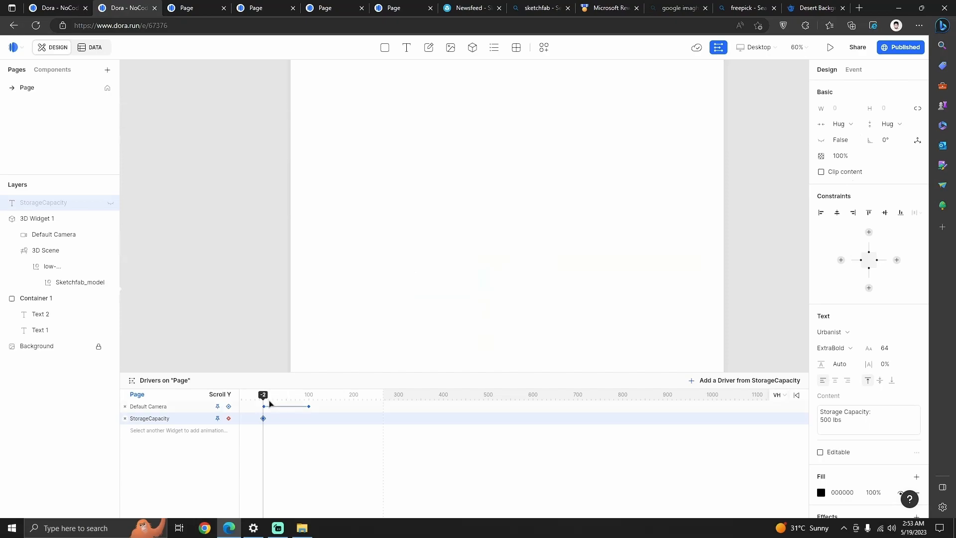
Add a StorageCapacity keyframe at 99 on the scroll timeline and set its visibility to True
left_click_drag(263, 398, 308, 396)
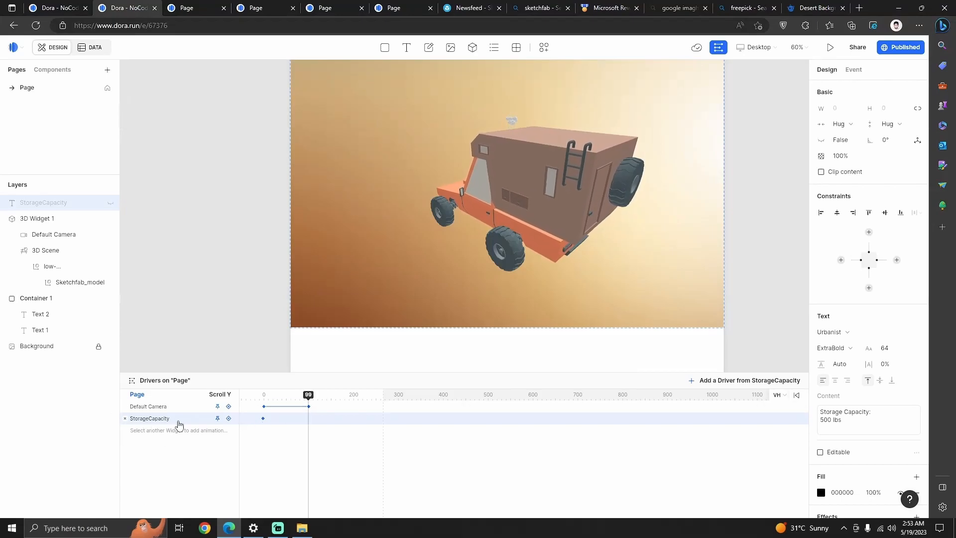
left_click(229, 419)
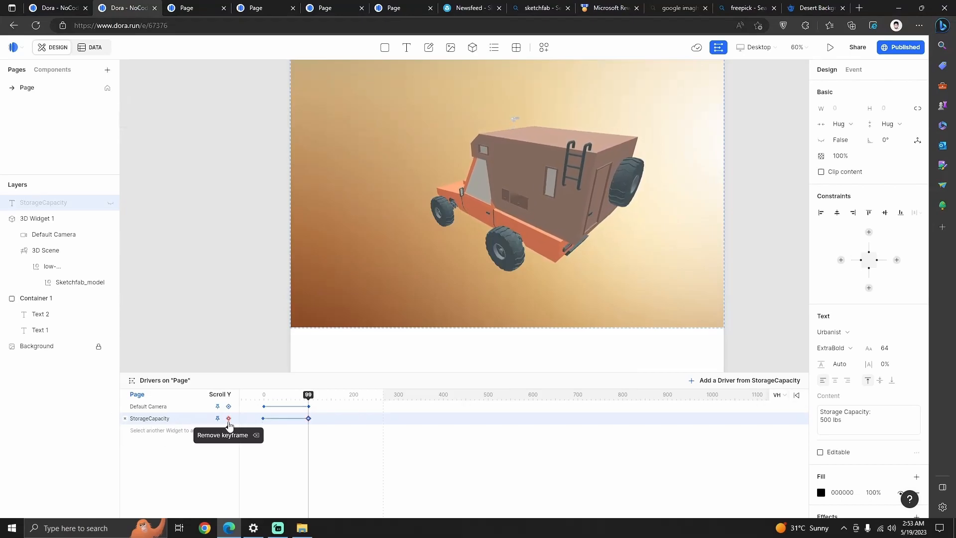
left_click(842, 141)
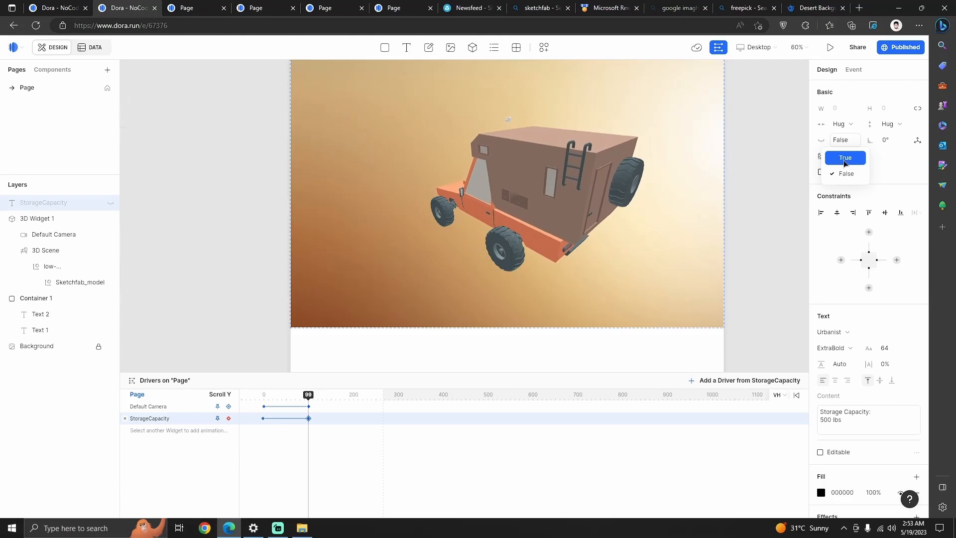
left_click(843, 156)
At timeline position 100, constrain the StorageCapacity text to the viewport's left and top edges
mouse_move(310, 401)
left_mouse_down()
mouse_move(358, 402)
mouse_move(309, 395)
left_mouse_up()
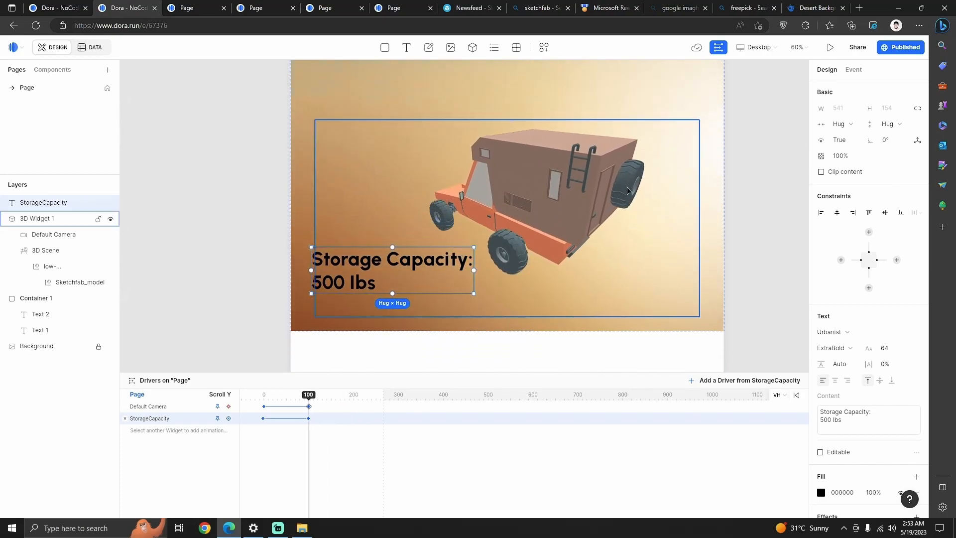
left_click(772, 169)
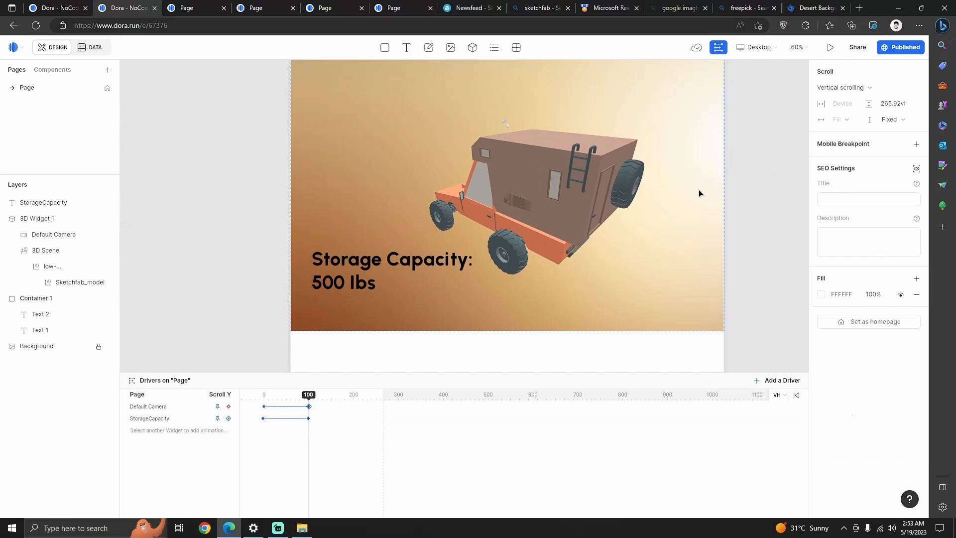
scroll(697, 194, "down", 3)
left_click(526, 231)
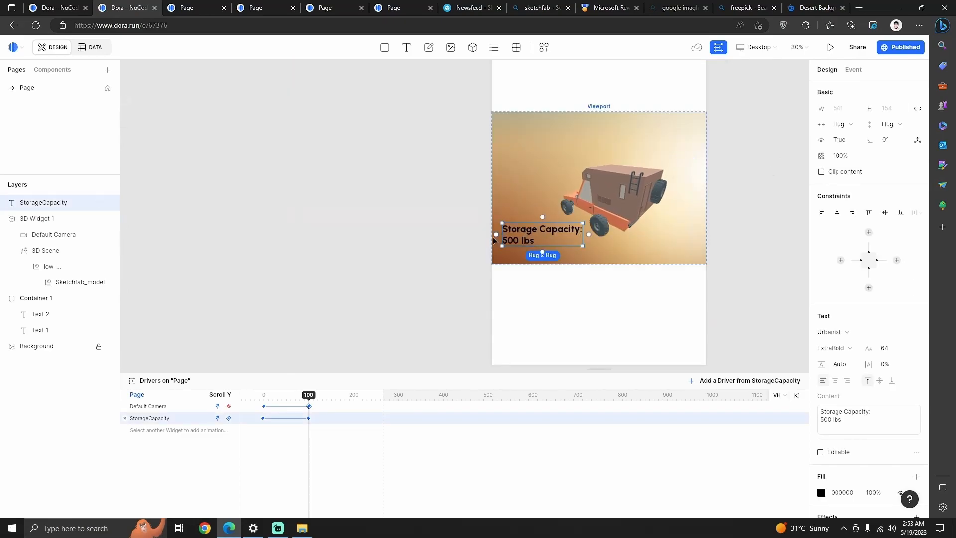
left_click_drag(494, 190, 494, 190)
left_click_drag(542, 217, 601, 112)
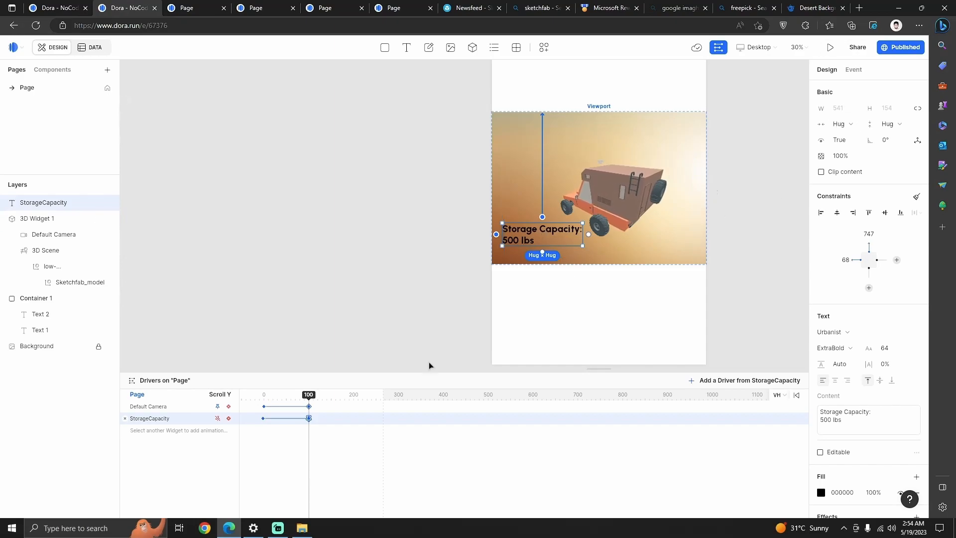
Scrub the timeline to 152, preview the page, scroll through it to check the Storage Capacity text, and return to the editor
scroll(405, 274, "up", 3)
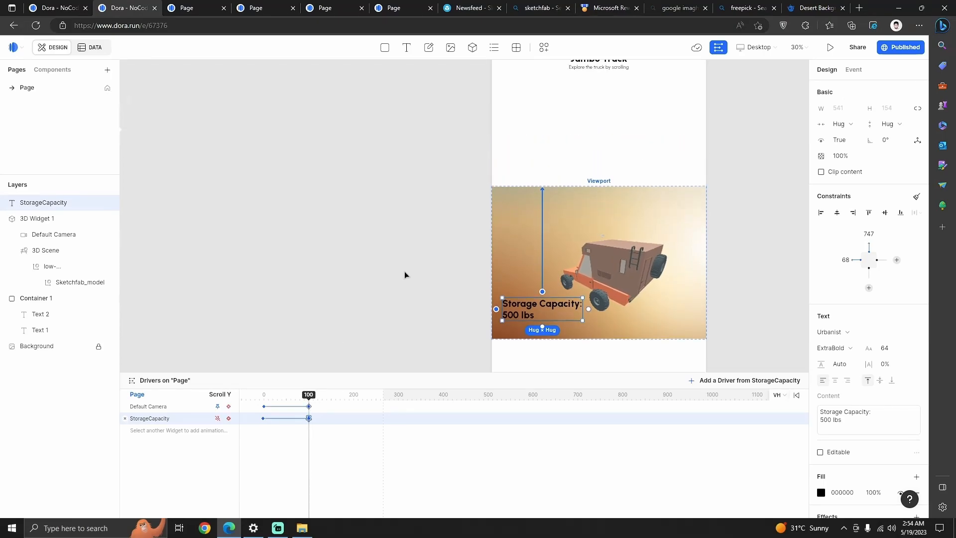
scroll(404, 271, "down", 3)
left_click_drag(309, 394, 331, 412)
left_click(831, 48)
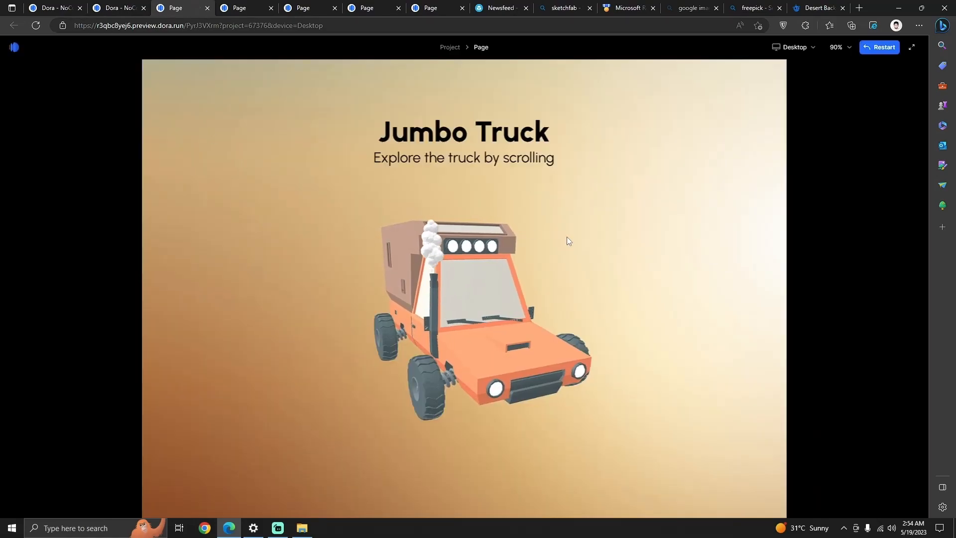
scroll(567, 237, "down", 5)
scroll(570, 236, "down", 8)
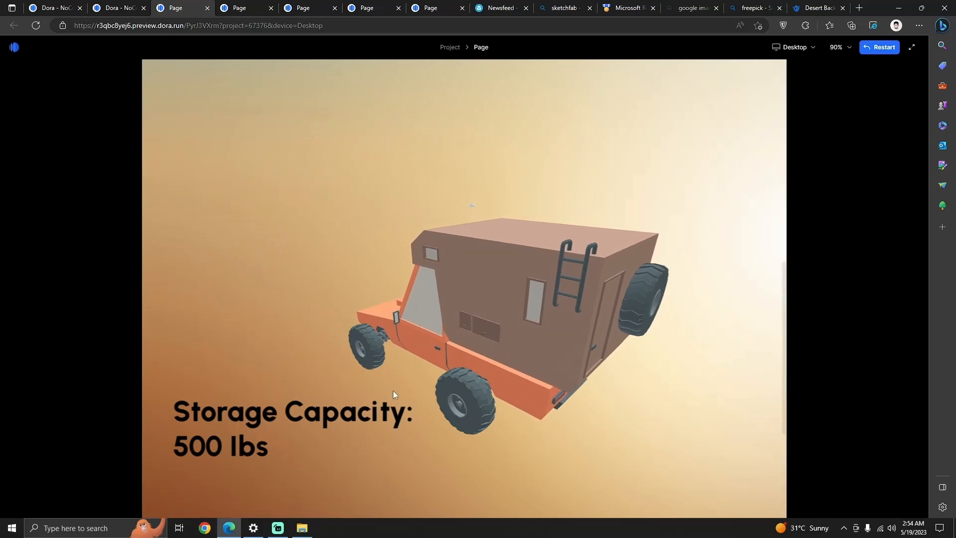
scroll(406, 371, "up", 5)
scroll(420, 353, "up", 8)
left_click(116, 6)
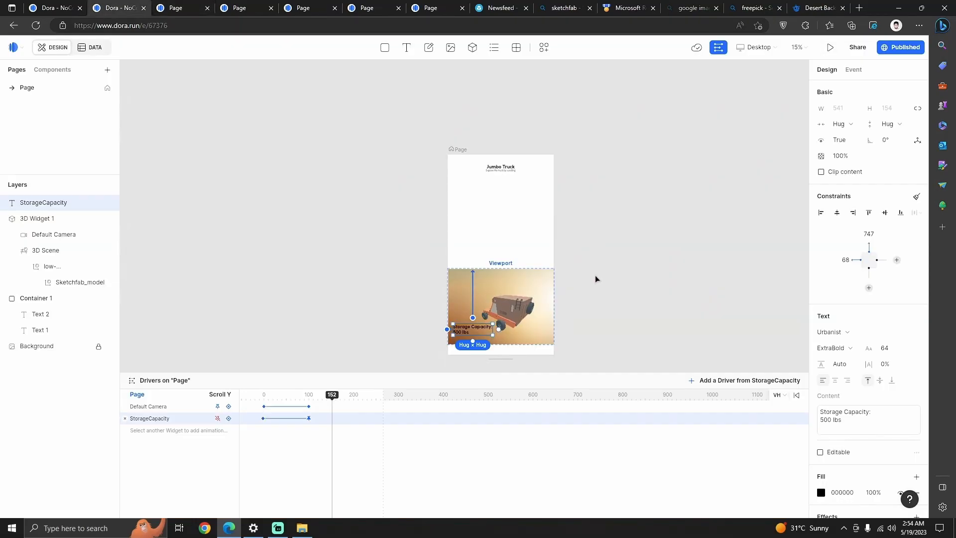
Scrub the scroll timeline back to -2 and look at the truck's opening view in the editor
left_click_drag(332, 397, 257, 395)
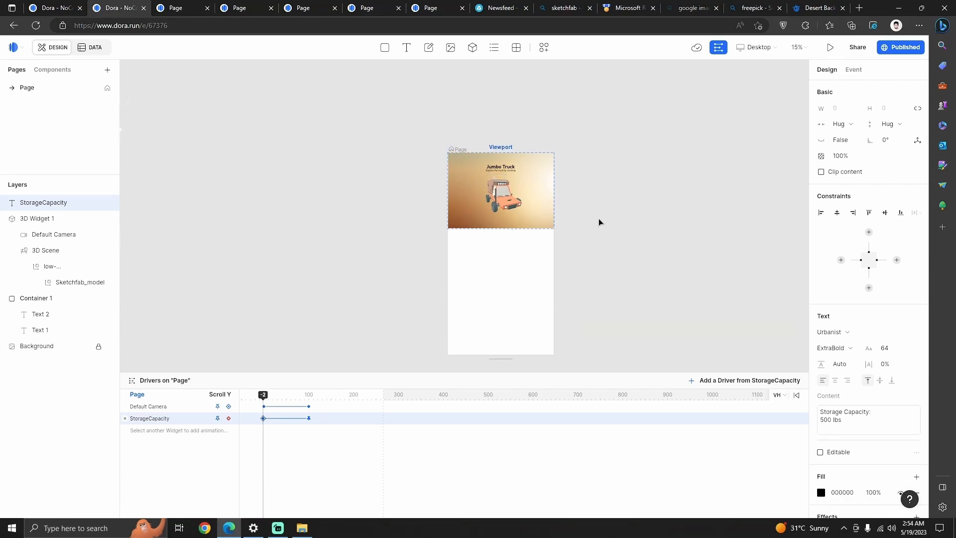
scroll(534, 193, "up", 5)
scroll(418, 211, "up", 3)
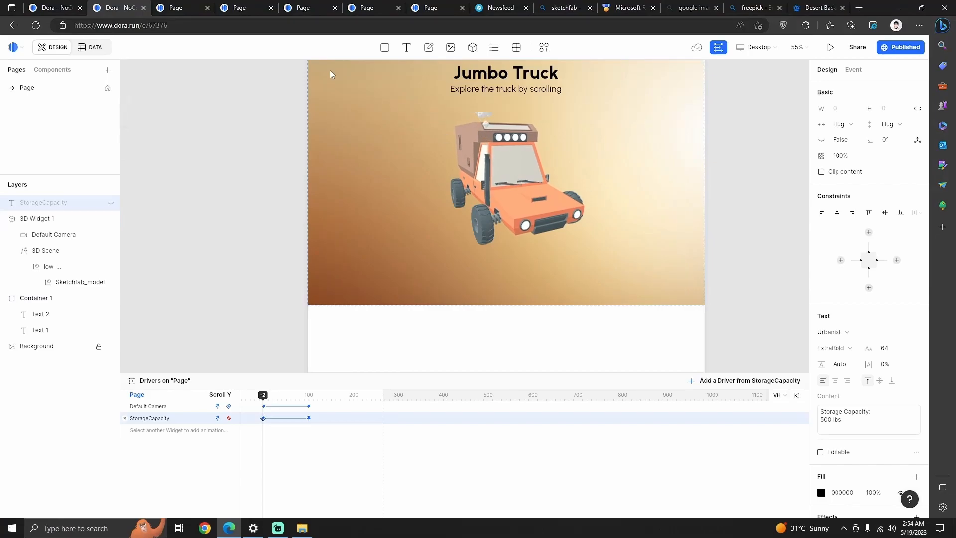
Scroll through the other Jumbo Truck project's preview in its open tab for comparison and return to the editor
left_click(433, 8)
scroll(485, 232, "down", 5)
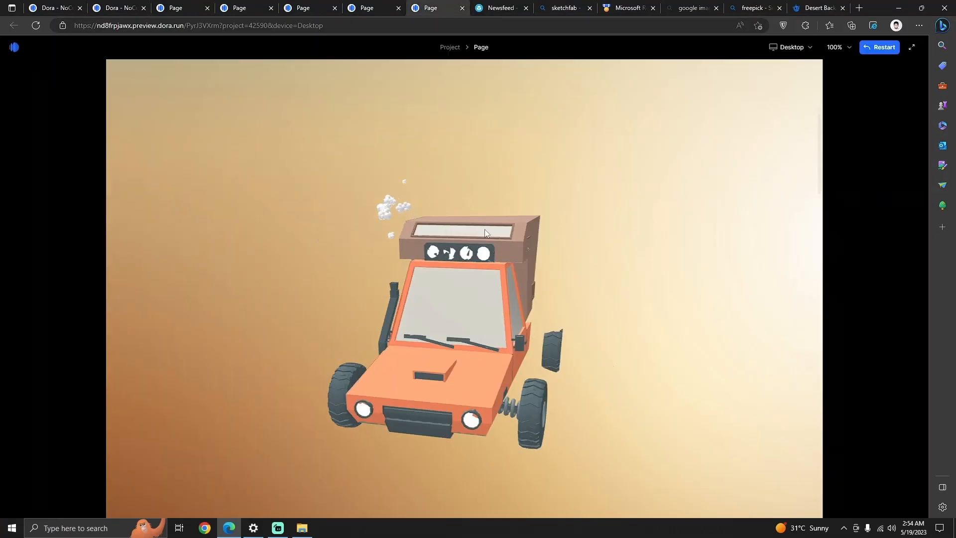
scroll(485, 232, "down", 2)
scroll(458, 240, "up", 3)
scroll(563, 224, "up", 10)
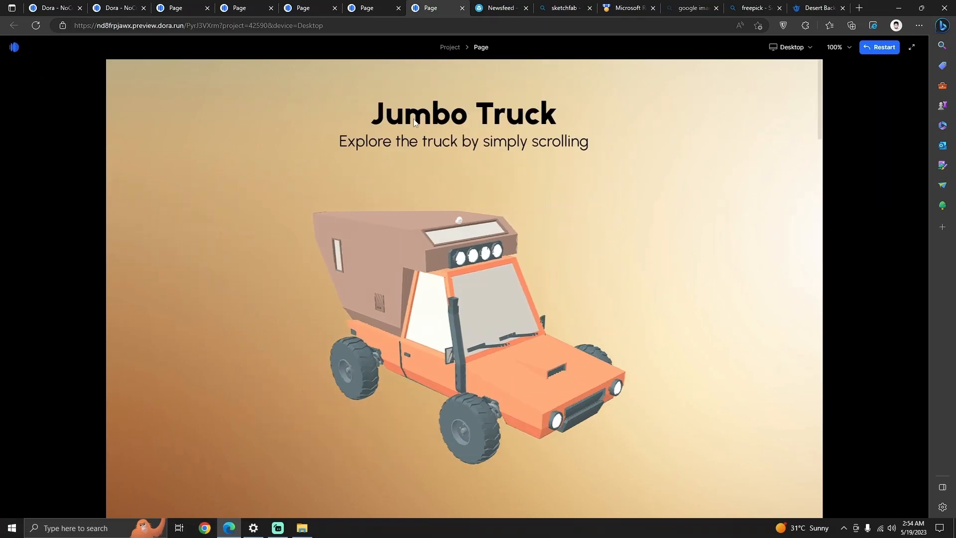
left_click(118, 6)
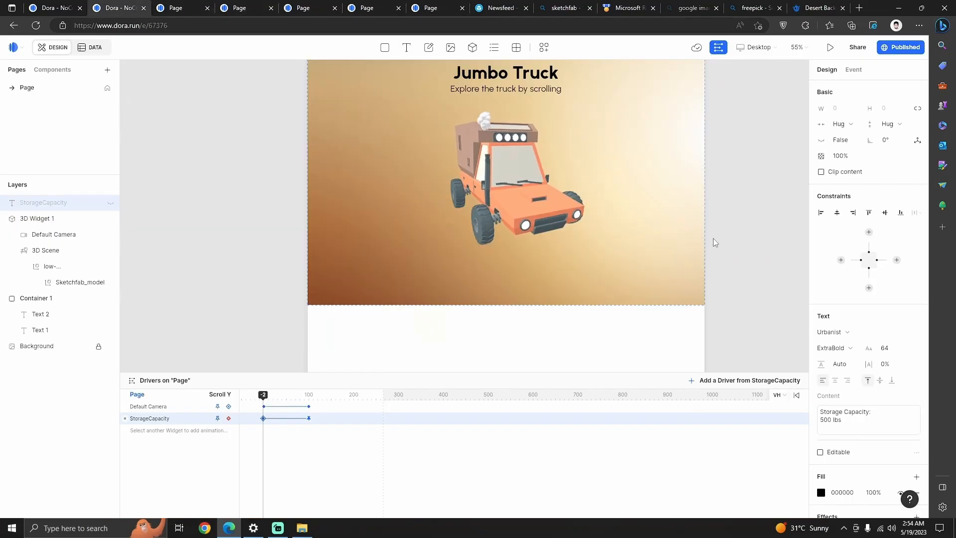
Open the published site from the publish settings, scroll through its truck animation and text, and return to the editor
scroll(713, 239, "up", 1)
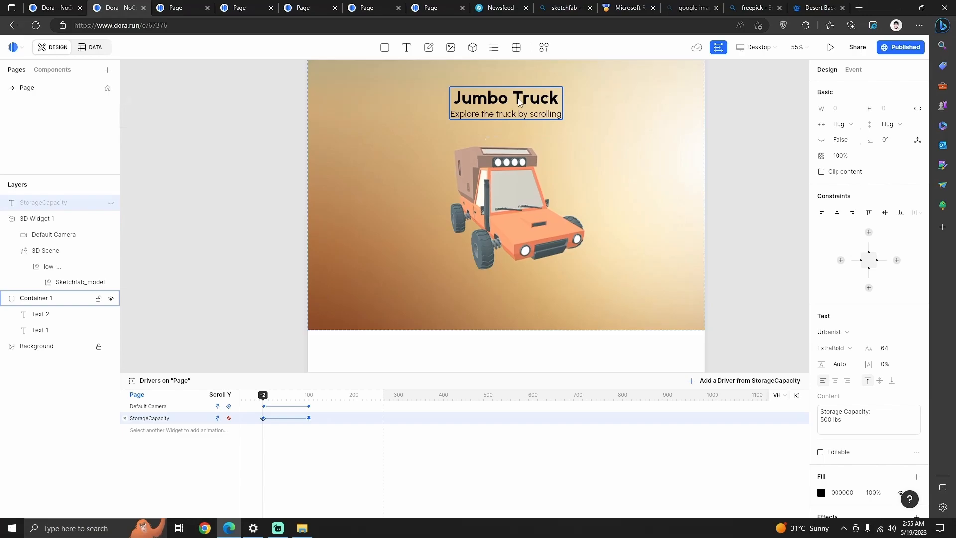
left_click(902, 46)
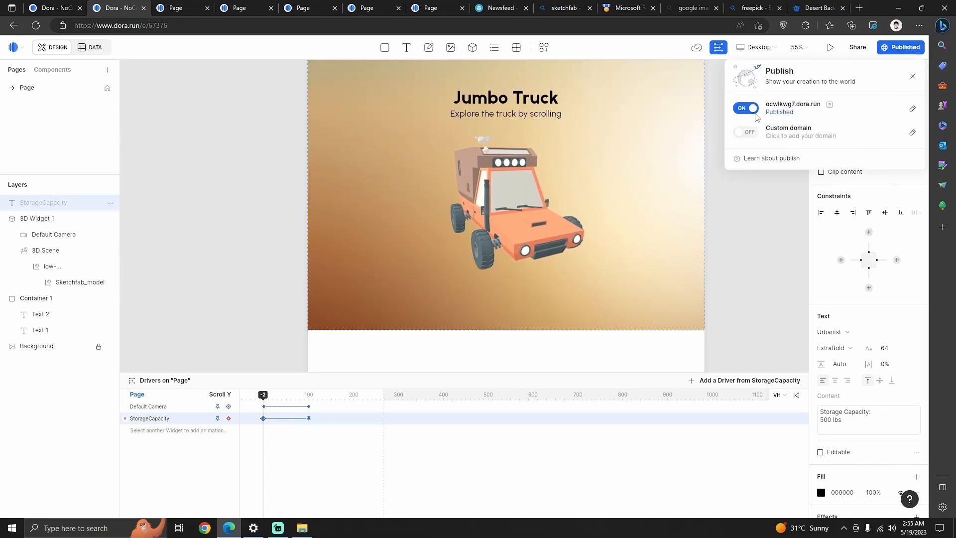
left_click(829, 106)
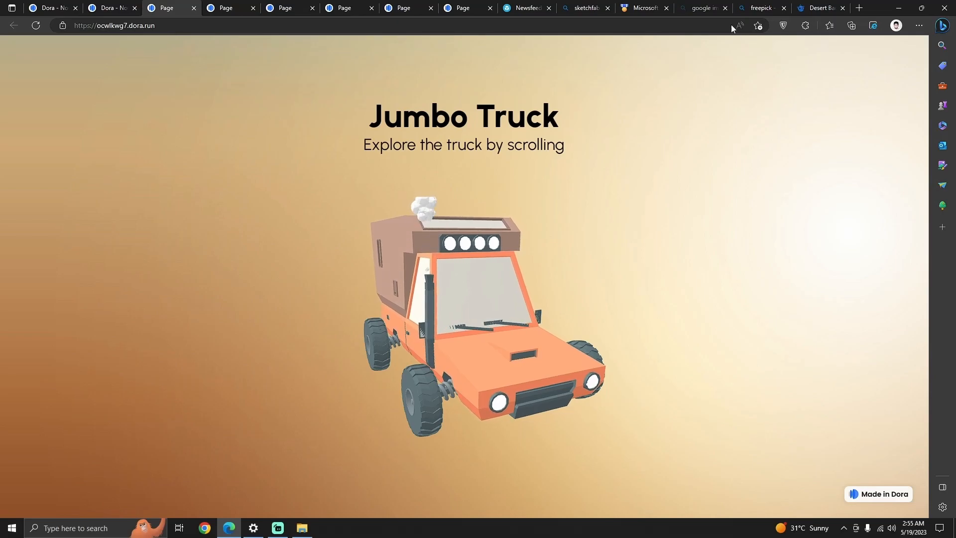
scroll(584, 182, "down", 5)
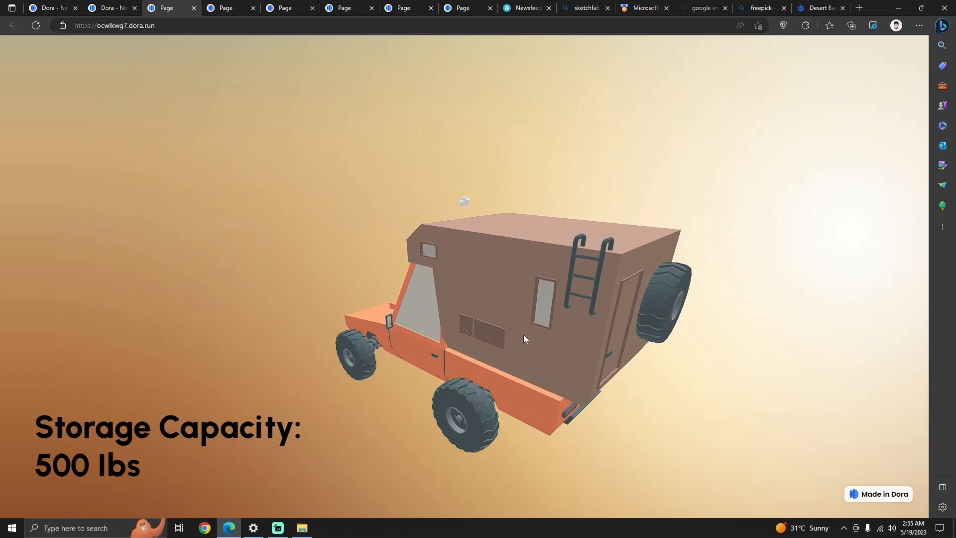
scroll(518, 348, "down", 3)
scroll(532, 327, "up", 8)
scroll(532, 327, "down", 6)
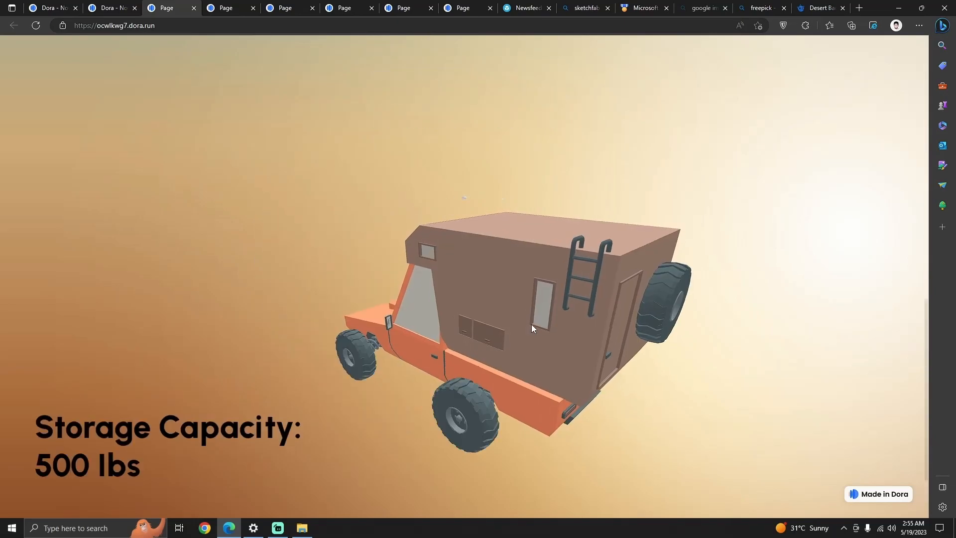
scroll(532, 328, "up", 6)
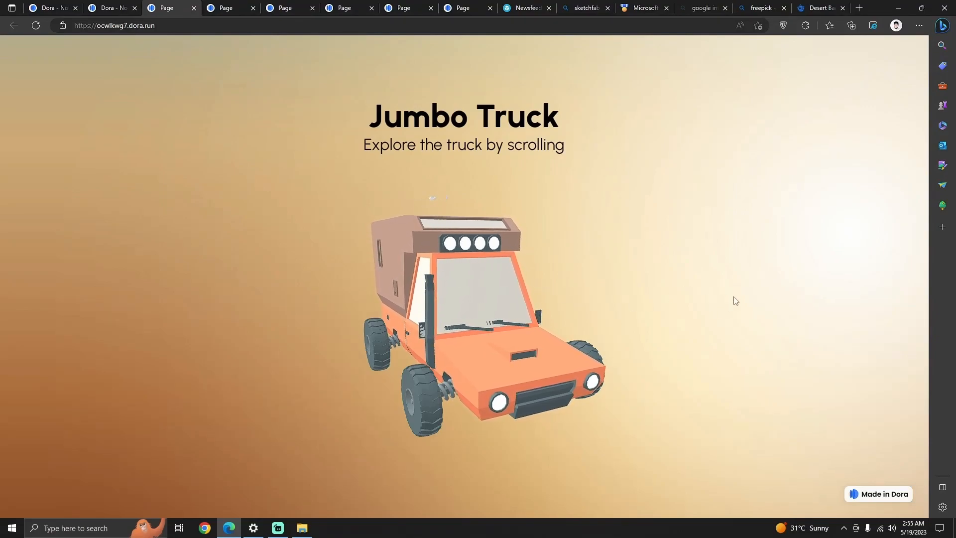
left_click(108, 7)
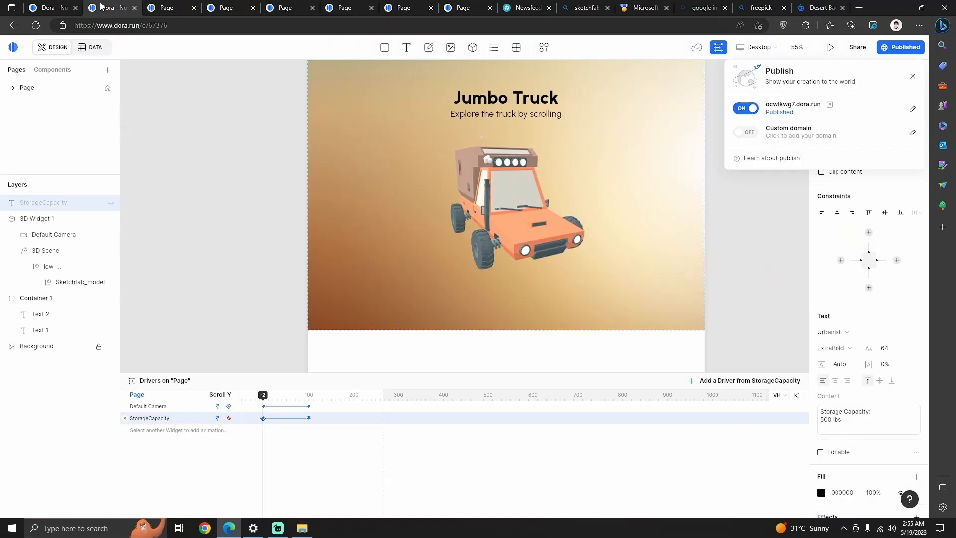
Close the publish settings and hide the scroll drivers timeline
left_click(729, 203)
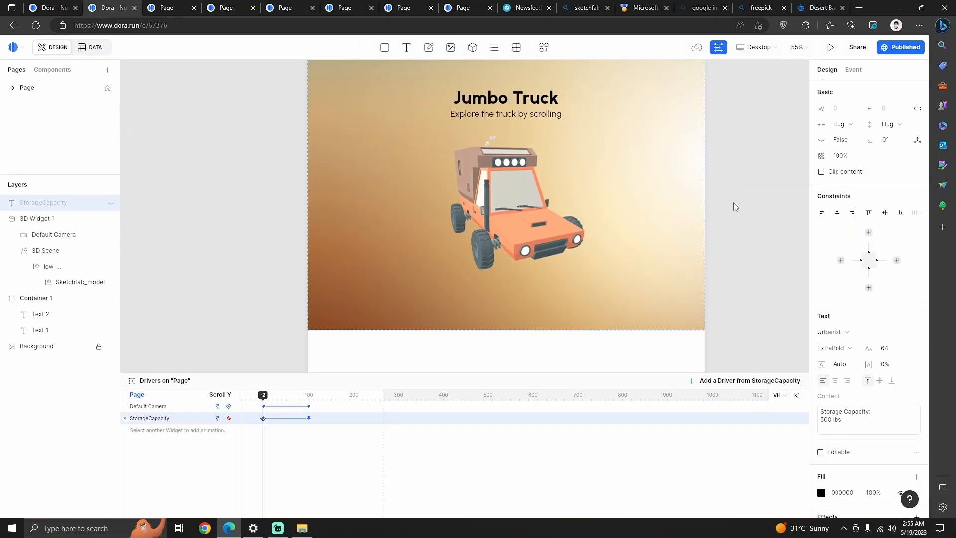
scroll(687, 199, "up", 2)
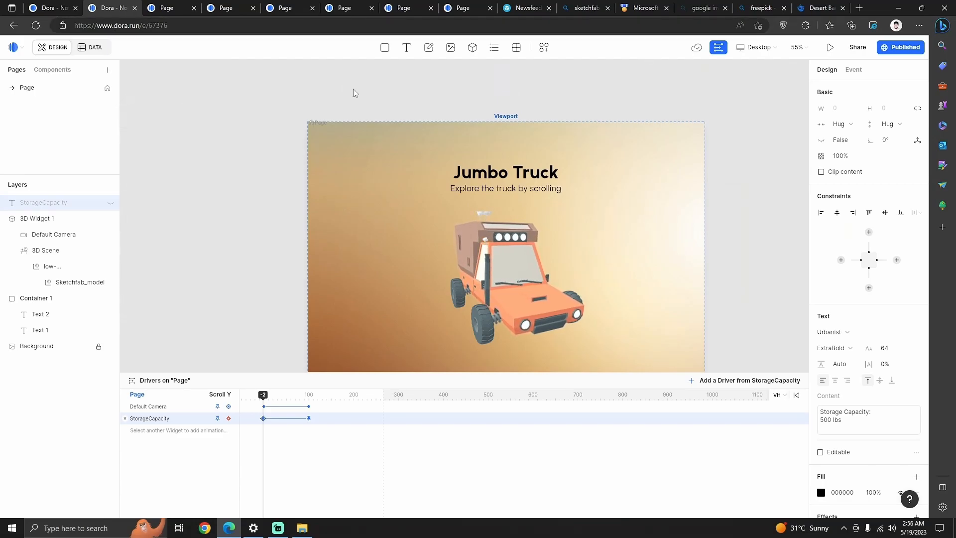
left_click(718, 49)
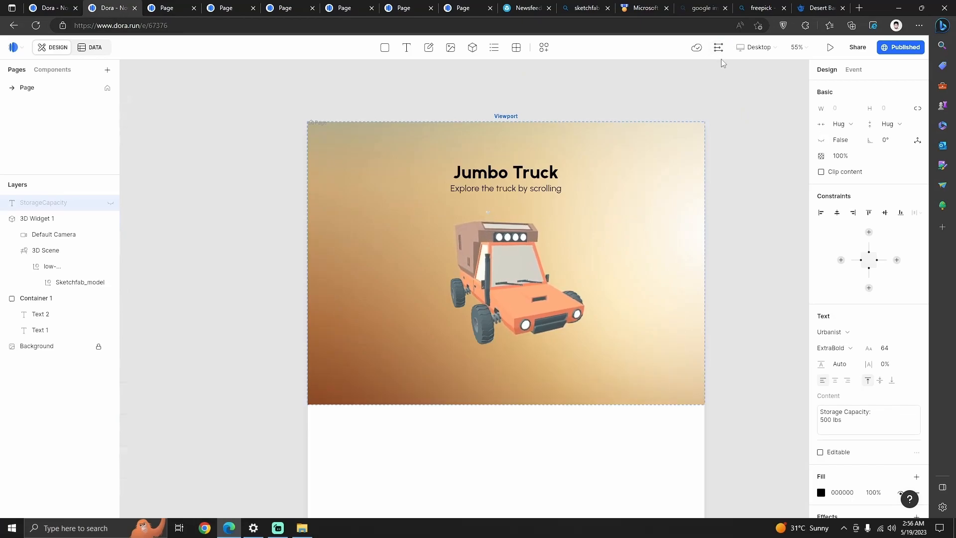